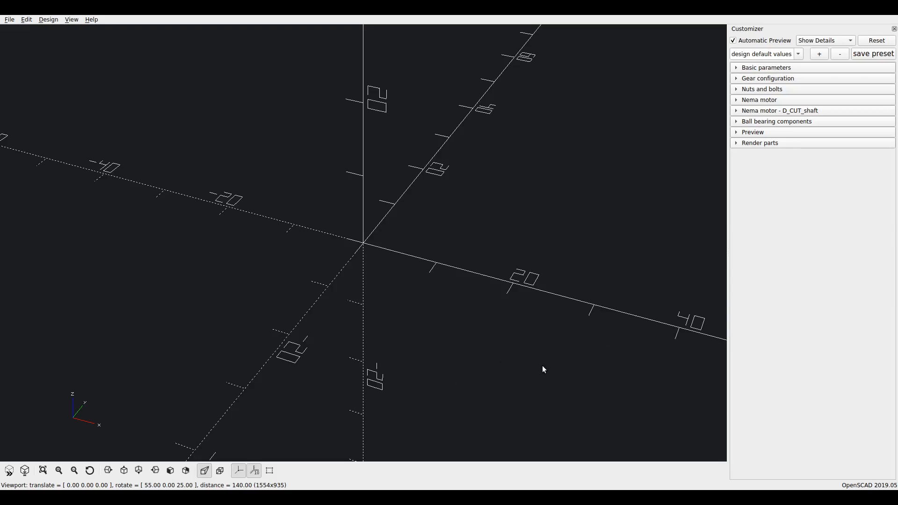
Set the preview view mode to 1 for the compact view of the assembly.
left_click(762, 133)
left_click(784, 163)
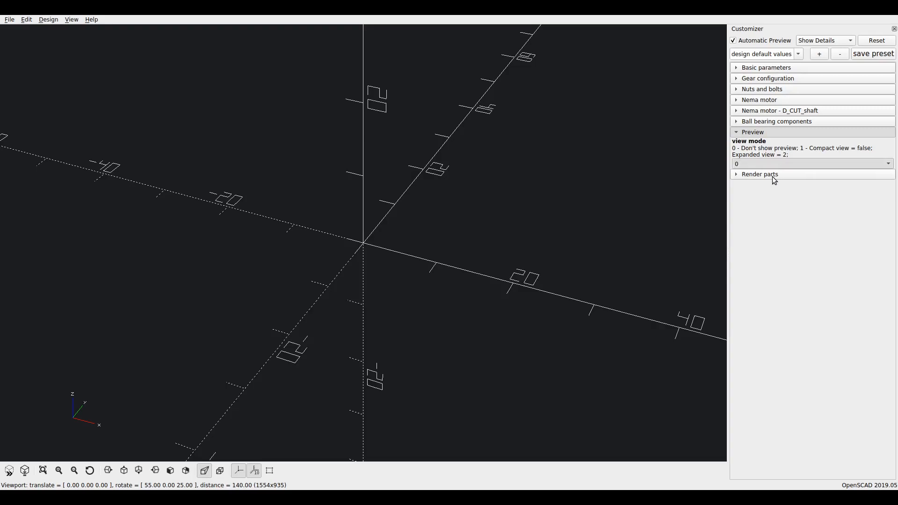
left_click(773, 177)
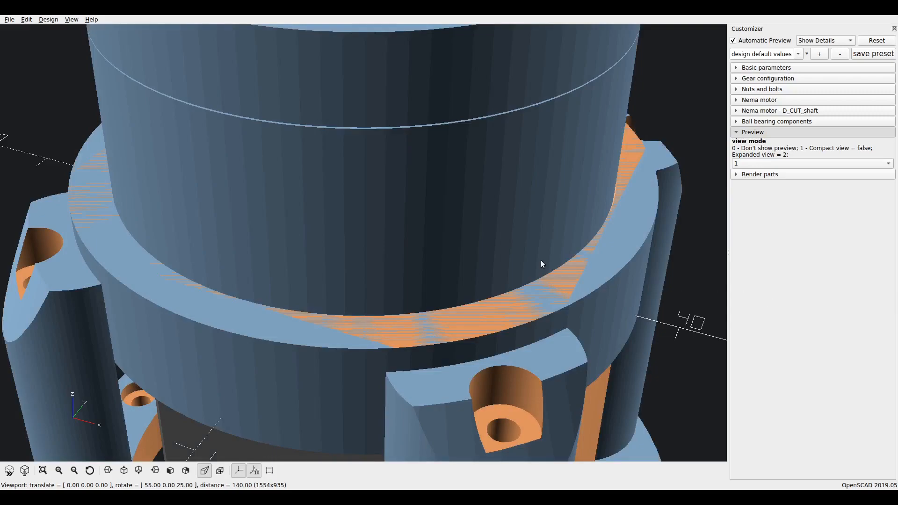
key("ctrl+shift+v")
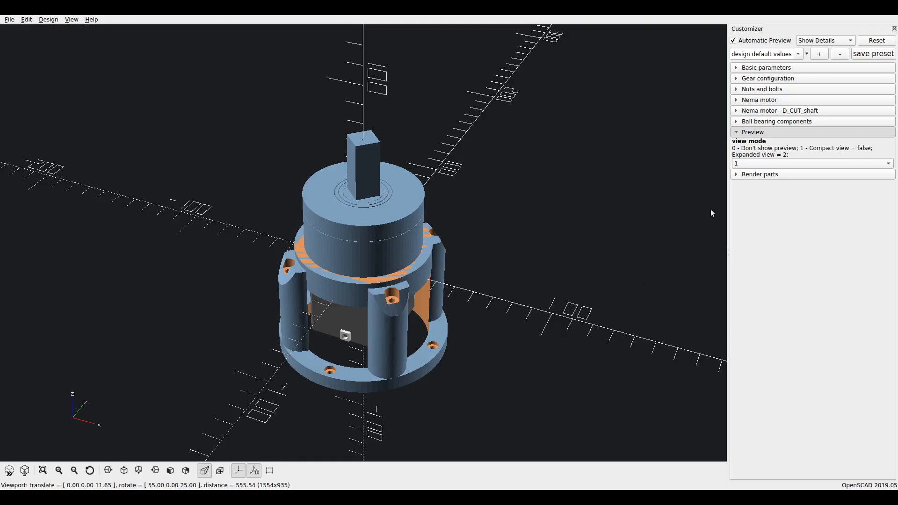
Set the preview view mode to 2 for the expanded view of the assembly.
left_click(771, 165)
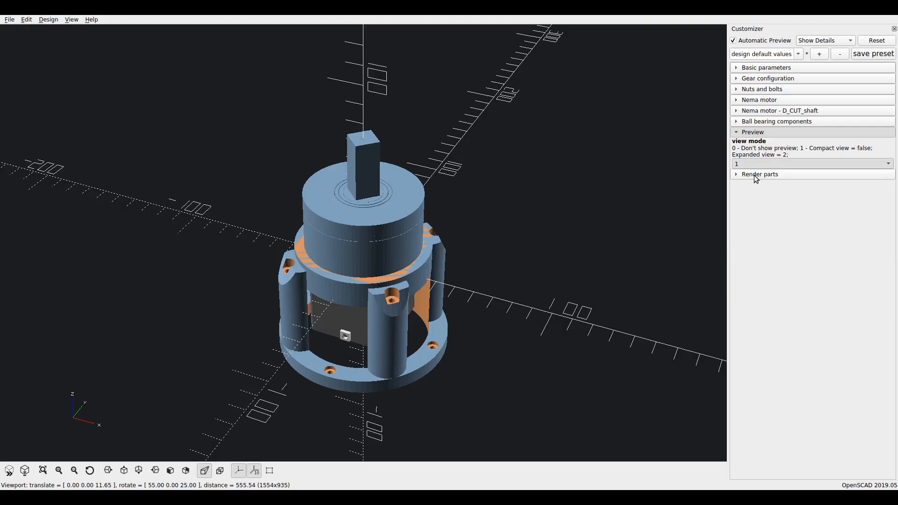
left_click(754, 175)
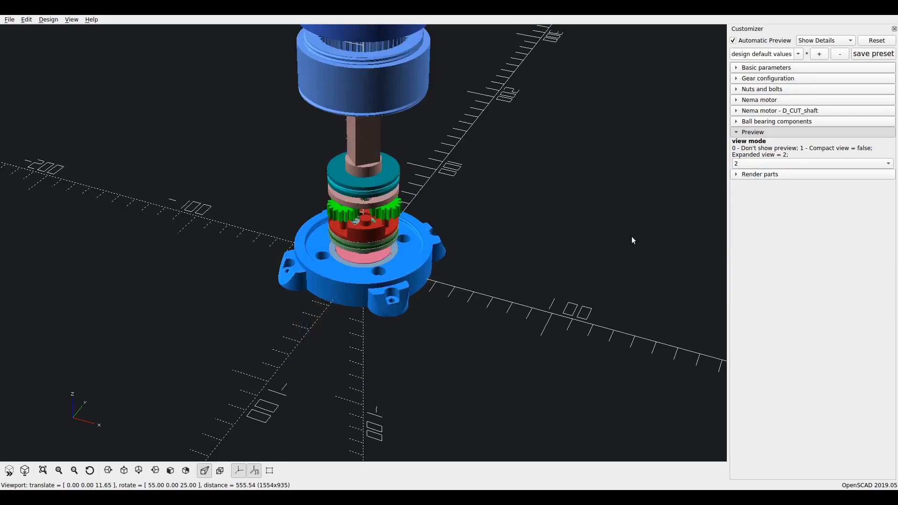
key("ctrl+shift+v")
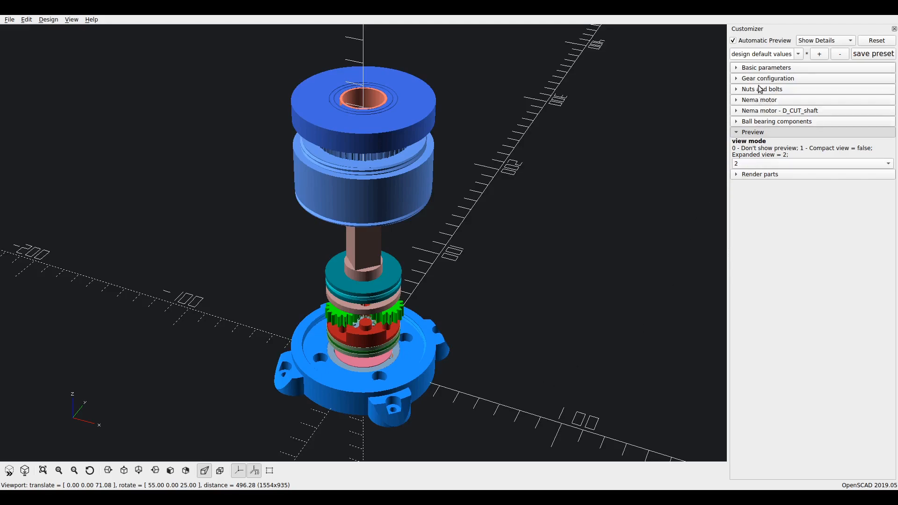
Set the basic resolution parameter to 50 and expand the gear configuration parameters.
left_click(759, 69)
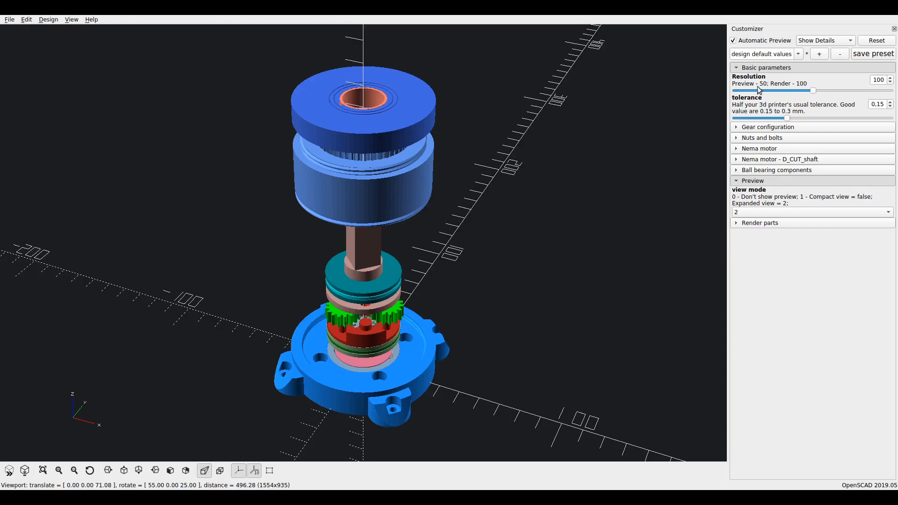
double_click(879, 80)
type("50")
key("Return")
mouse_move(589, 284)
left_mouse_down()
mouse_move(559, 281)
mouse_move(614, 274)
mouse_move(604, 276)
left_mouse_up()
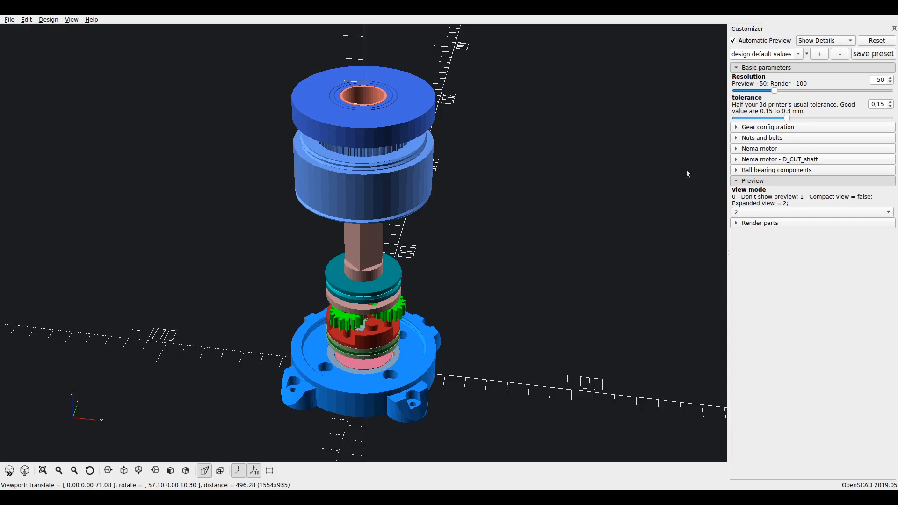
left_click(758, 69)
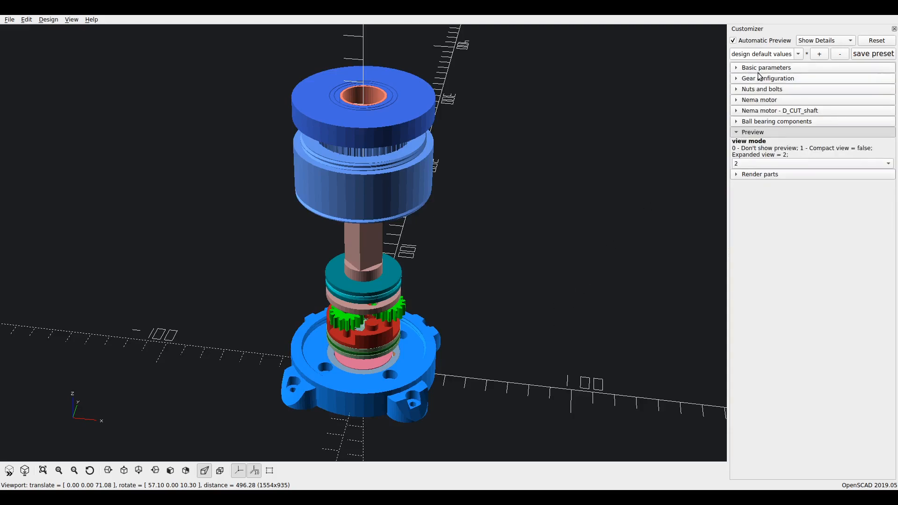
left_click(760, 80)
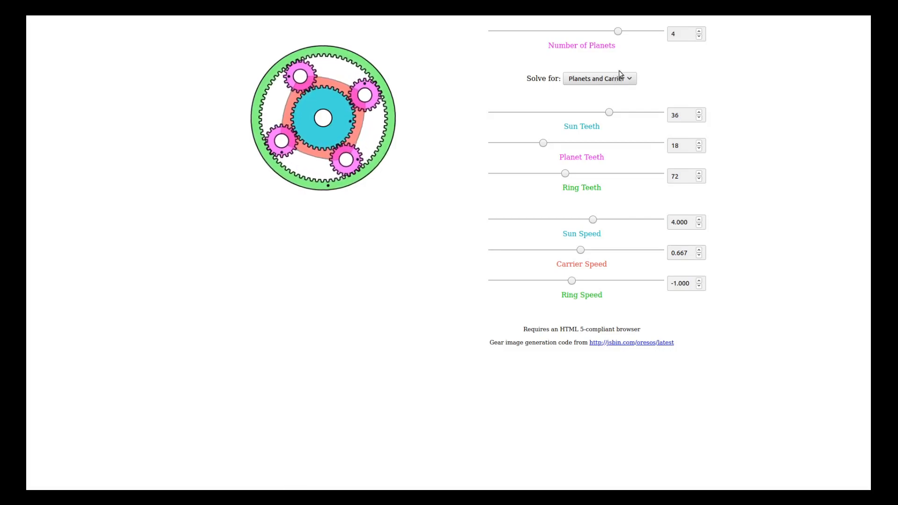
In the planetary gear simulator, set the number of planets to 3 and the ring speed to 0.
left_click_drag(615, 31, 590, 34)
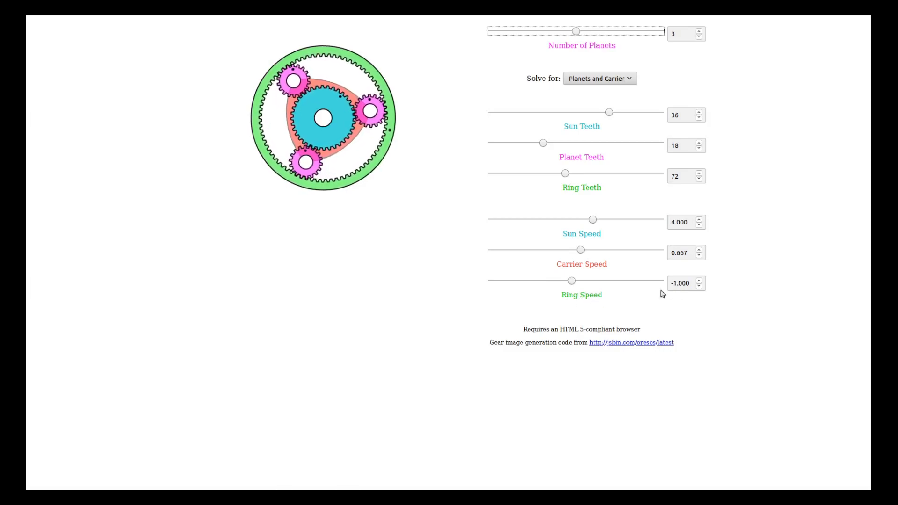
left_click_drag(572, 282, 577, 283)
left_click(395, 255)
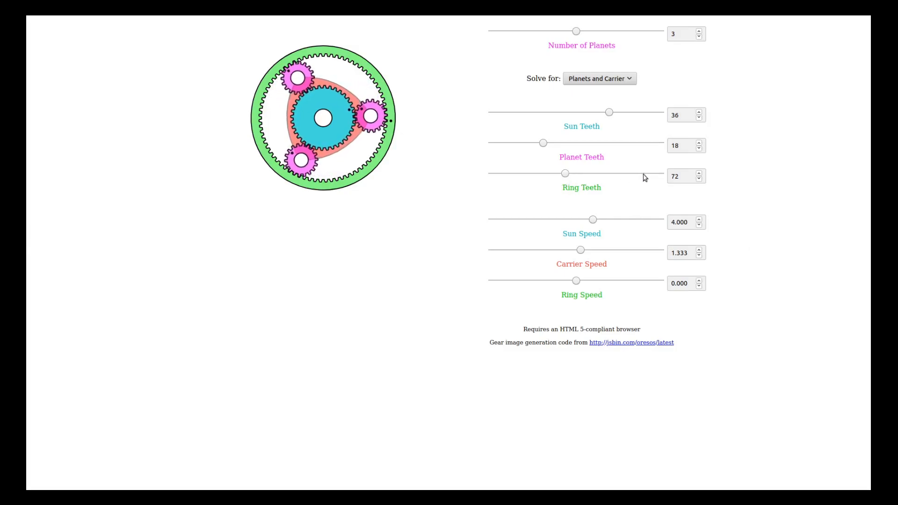
Reduce the simulated gears to 36 ring teeth and 12 sun teeth, solving for planets and carrier.
left_click_drag(564, 174, 529, 175)
left_click_drag(608, 113, 537, 114)
left_click_drag(529, 175, 525, 180)
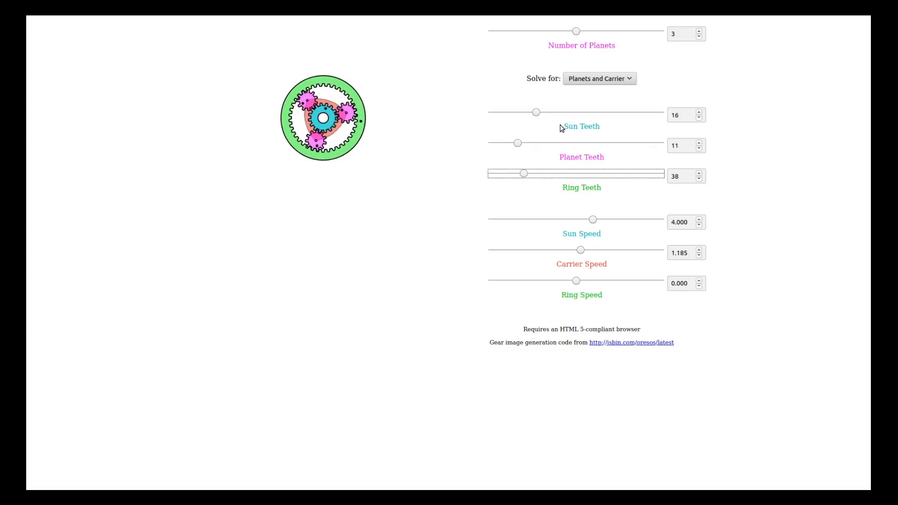
mouse_move(535, 114)
left_mouse_down()
mouse_move(516, 114)
mouse_move(526, 116)
left_mouse_up()
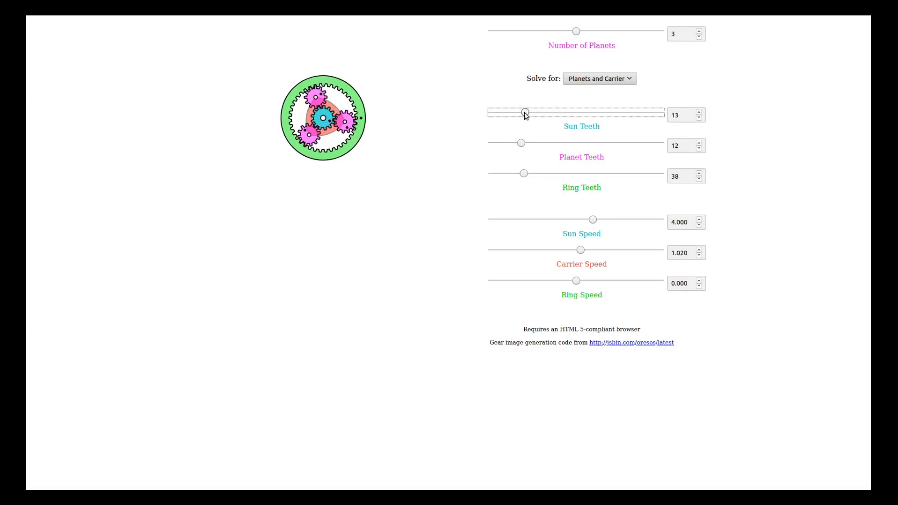
left_click_drag(523, 175, 521, 178)
left_click_drag(520, 178, 523, 175)
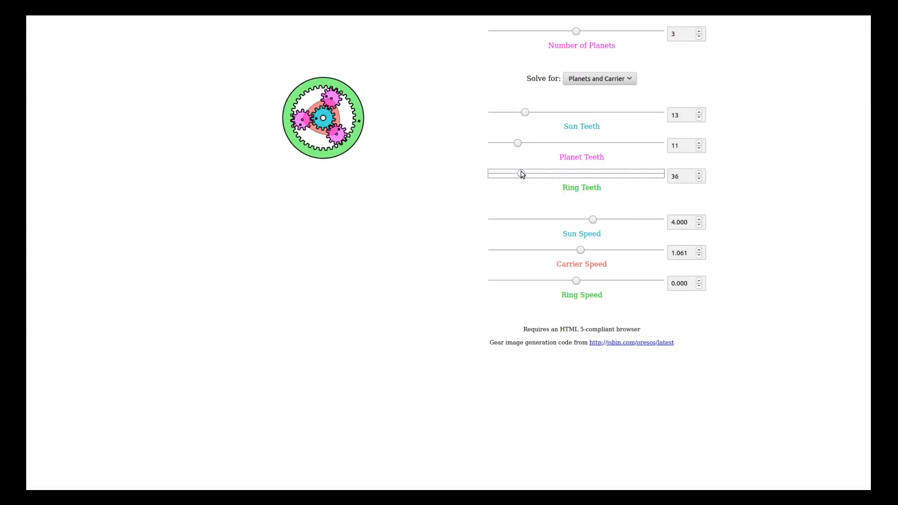
left_click(526, 114)
left_click_drag(525, 114, 523, 115)
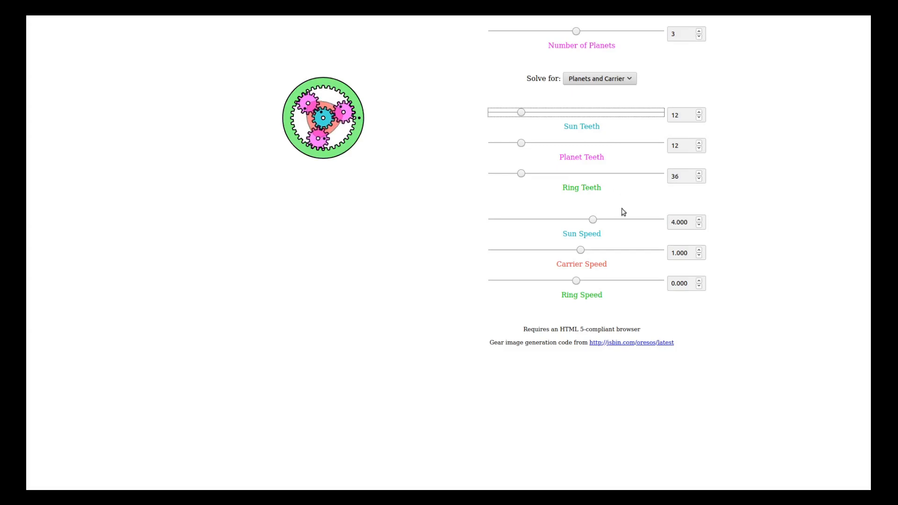
Increase the simulated sun speed and reduce the number of sun teeth further.
left_click_drag(596, 224, 618, 221)
left_click_drag(522, 112, 494, 115)
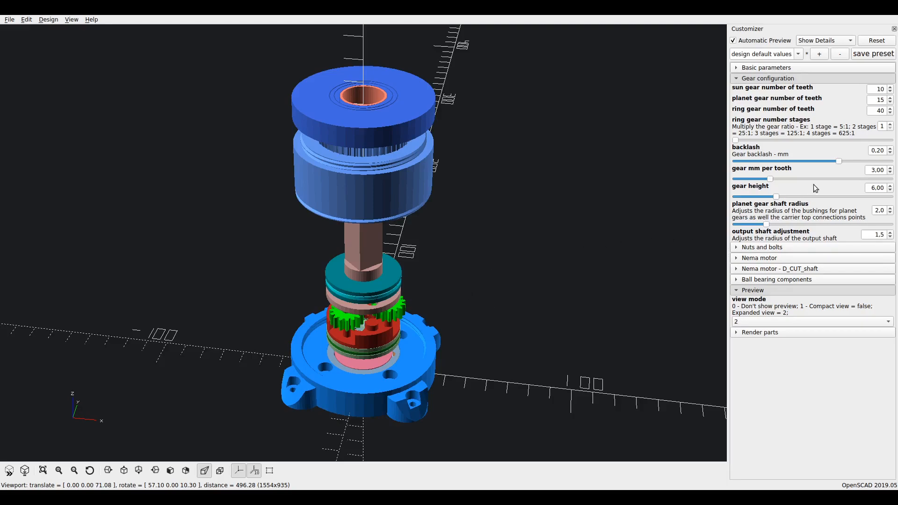
Back in OpenSCAD, try 2 and 4 ring gear stages and inspect the stacked gear stages up close.
left_click(891, 124)
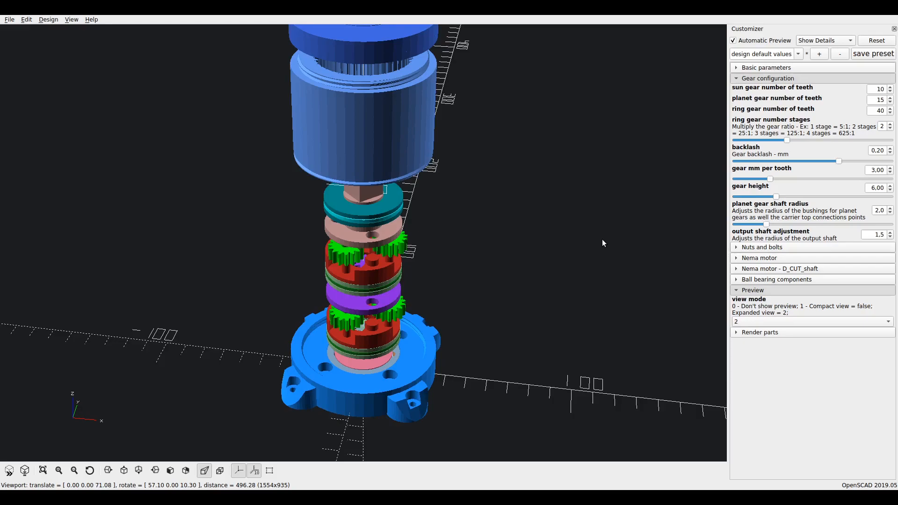
key("ctrl+shift+v")
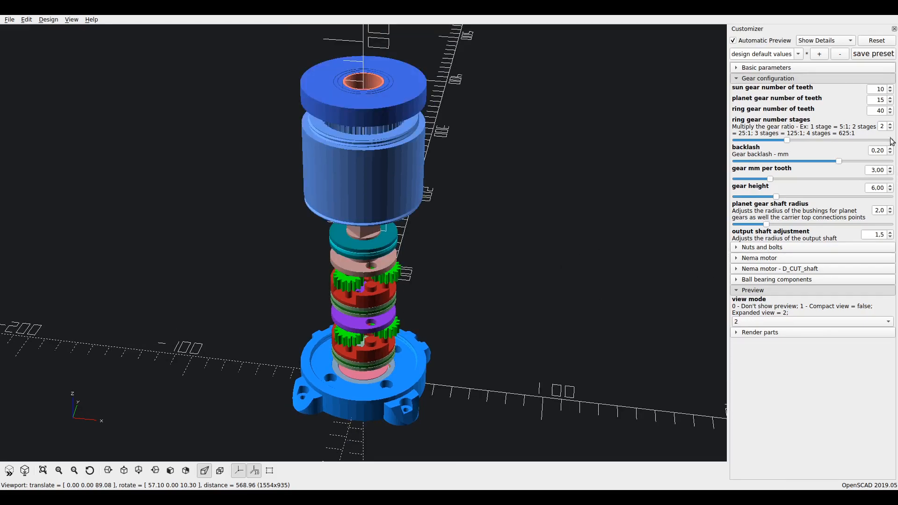
left_click_drag(885, 125, 873, 125)
type("4")
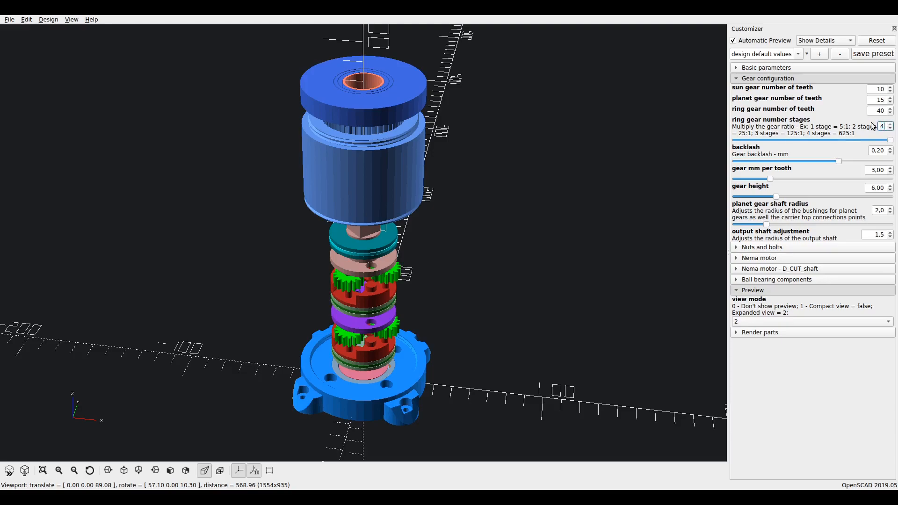
left_click(515, 276)
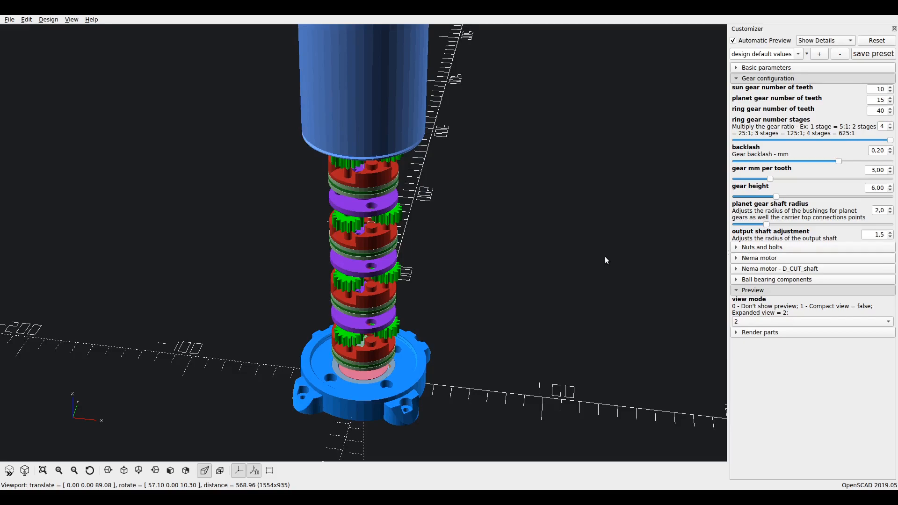
key("ctrl+shift+v")
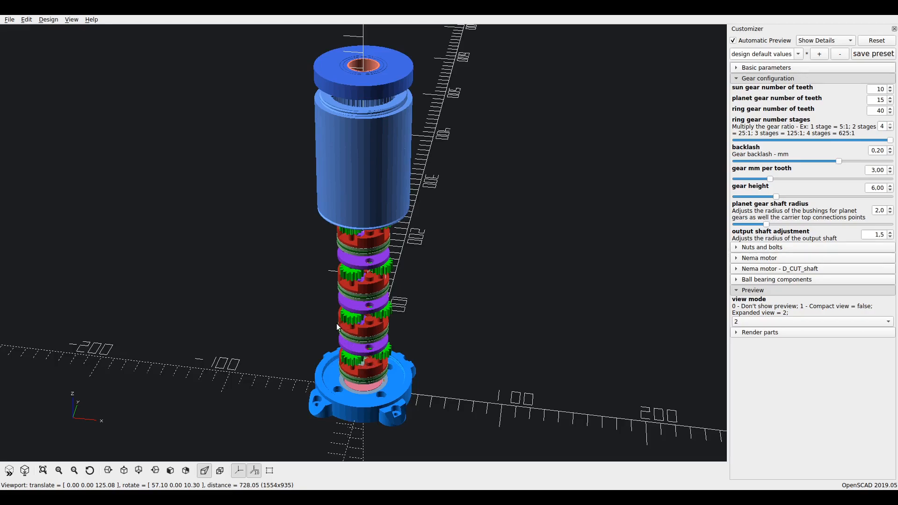
scroll(361, 275, "up", 1)
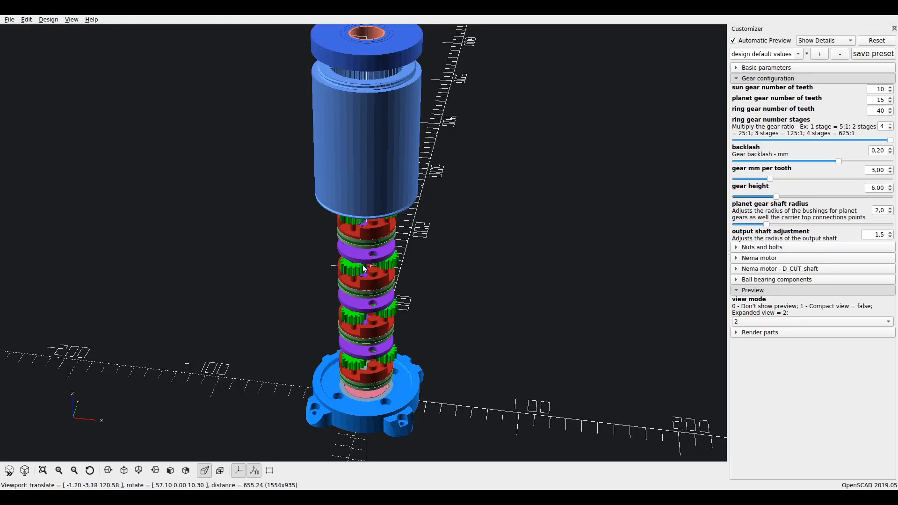
scroll(364, 267, "up", 7)
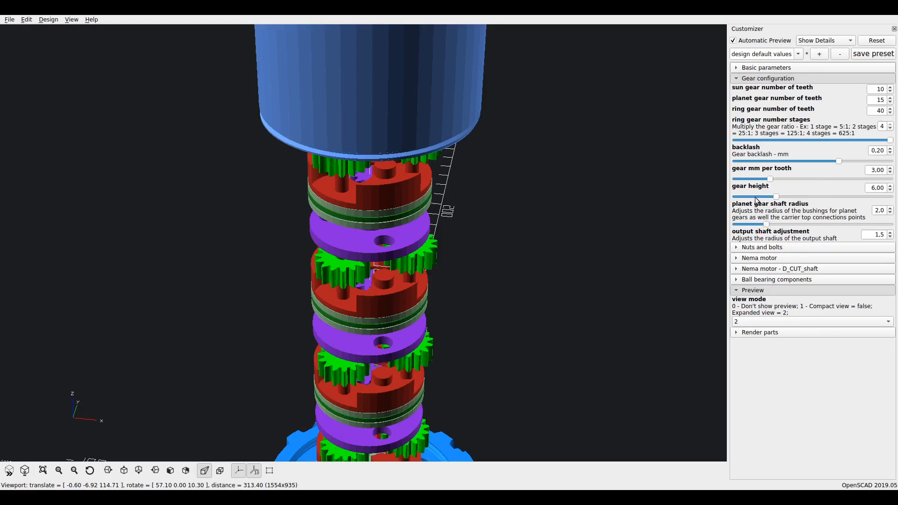
Set the number of ring gear stages back to 1.
left_click_drag(887, 126, 869, 127)
type("1")
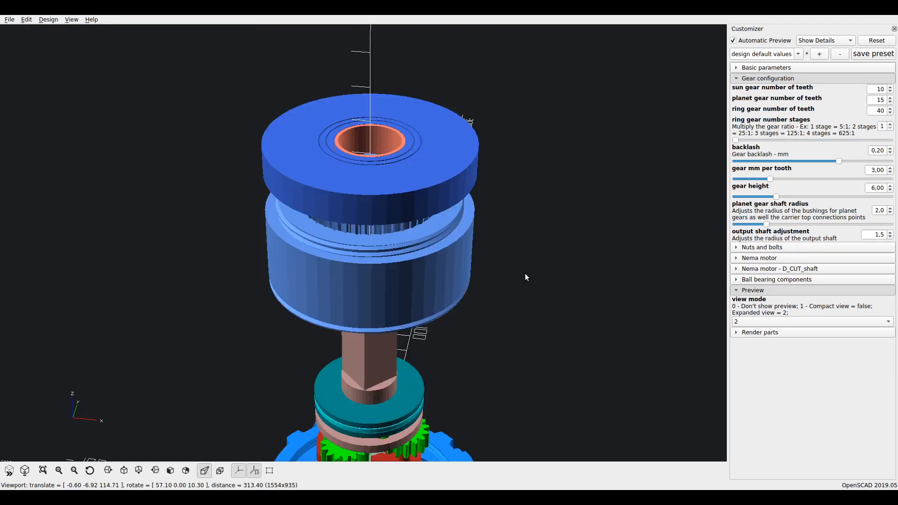
key("ctrl+shift+v")
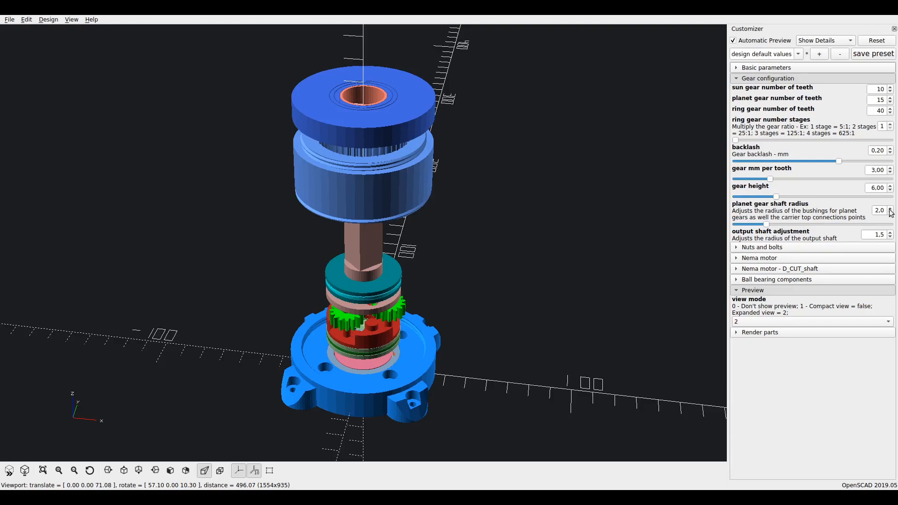
Set the gear mm per tooth to 4.
double_click(882, 171)
type("4")
key("Return")
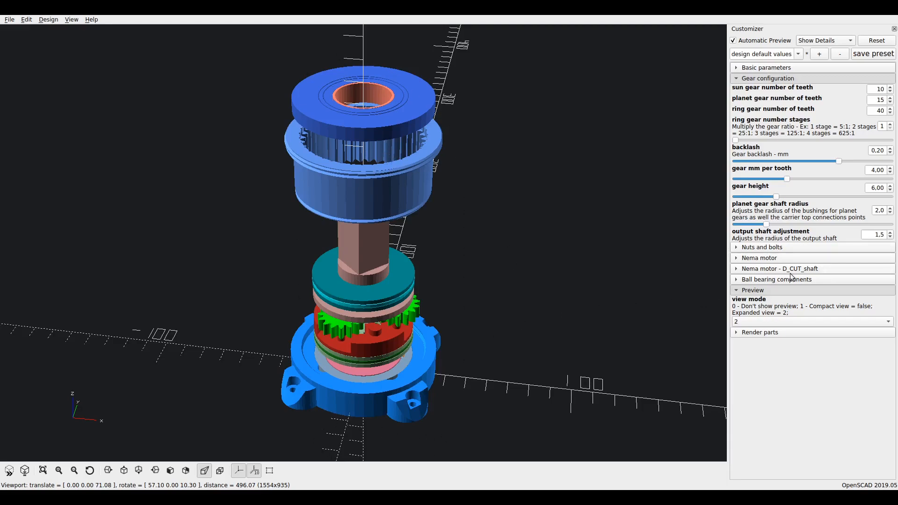
Return the gear mm per tooth to 3.
left_click_drag(886, 170, 864, 173)
type("3")
key("Return")
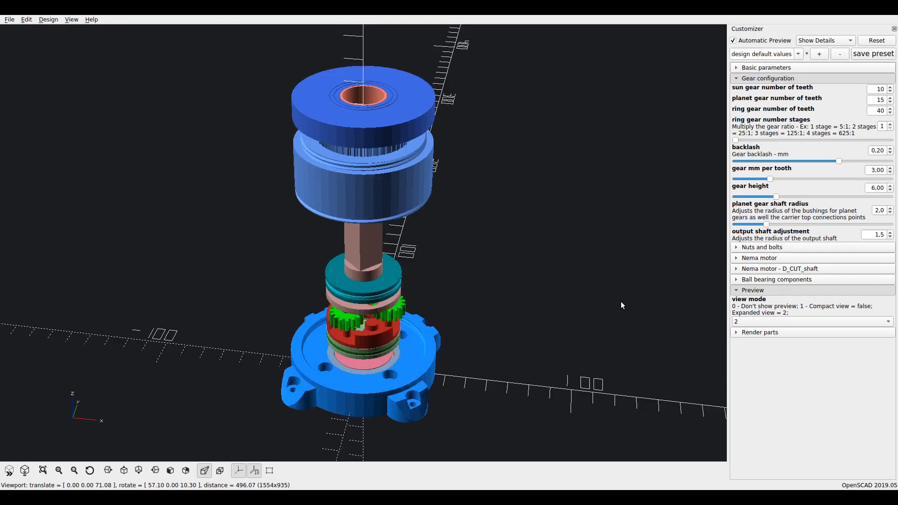
Set the gear height to 8.
double_click(884, 189)
type("8")
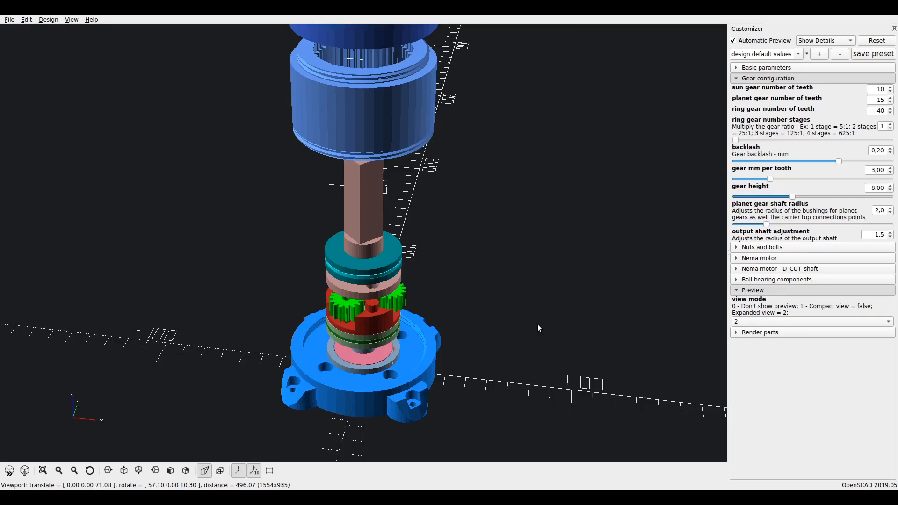
key("ctrl+shift+v")
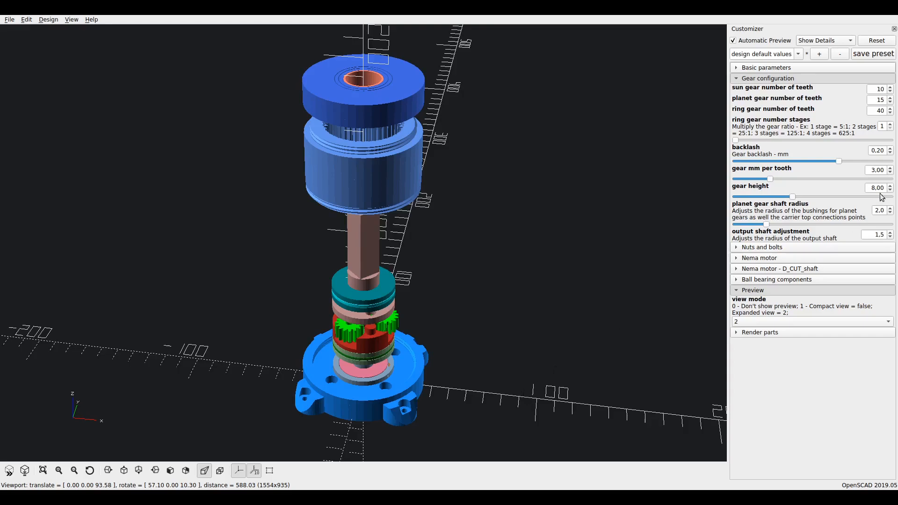
Return the gear height to 6.
left_click_drag(885, 188, 865, 188)
type("6")
key("Return")
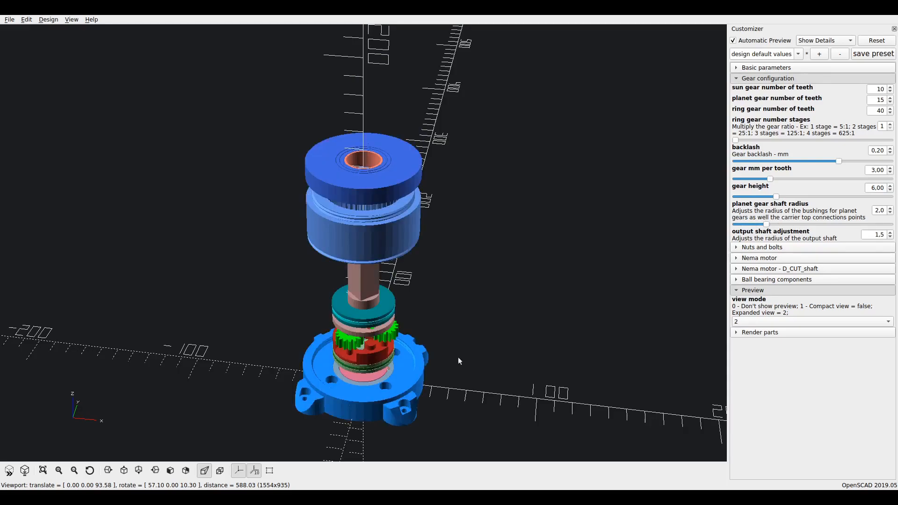
Set the planet gear shaft radius to 3 for the planet bushings and carrier connection points.
scroll(434, 370, "up", 5)
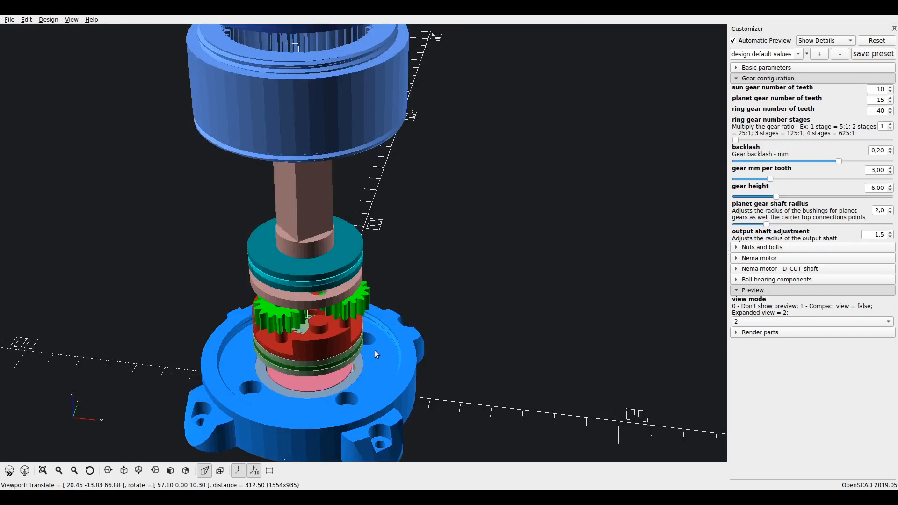
right_click_drag(414, 332, 419, 329)
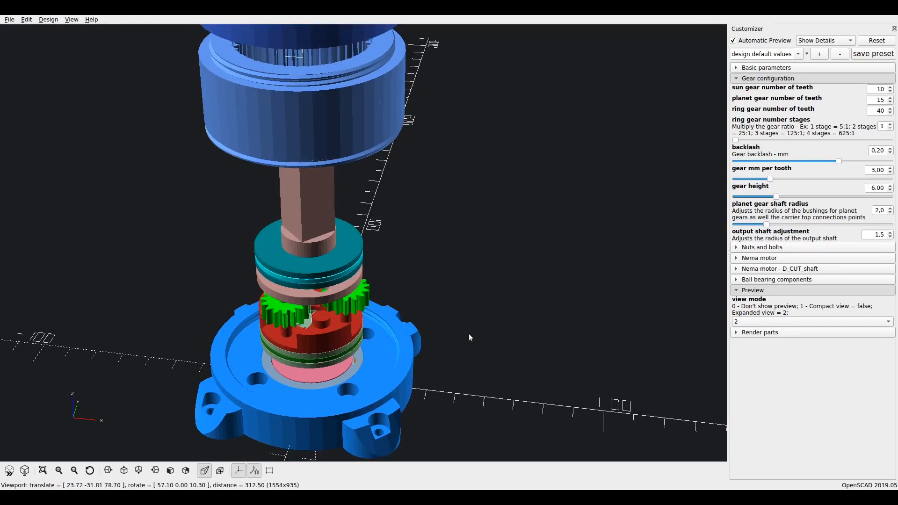
scroll(294, 343, "up", 2)
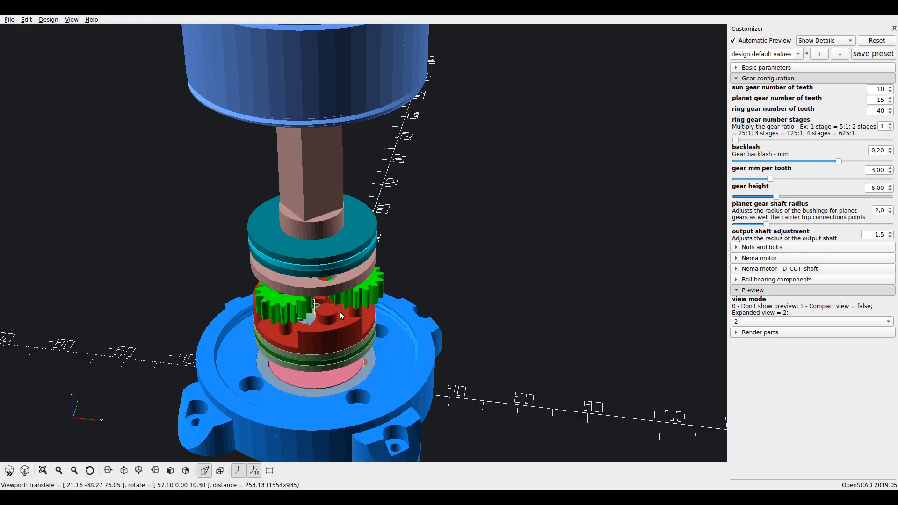
left_click_drag(886, 210, 863, 209)
type("3")
key("Return")
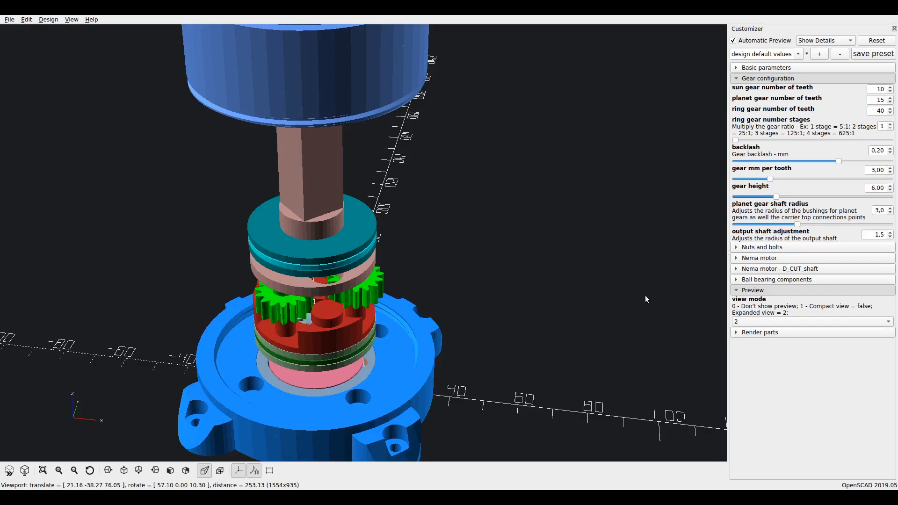
Set the planet gear shaft radius to 2 and switch the preview to the compact view, mode 1.
middle_click_drag(494, 312, 494, 309)
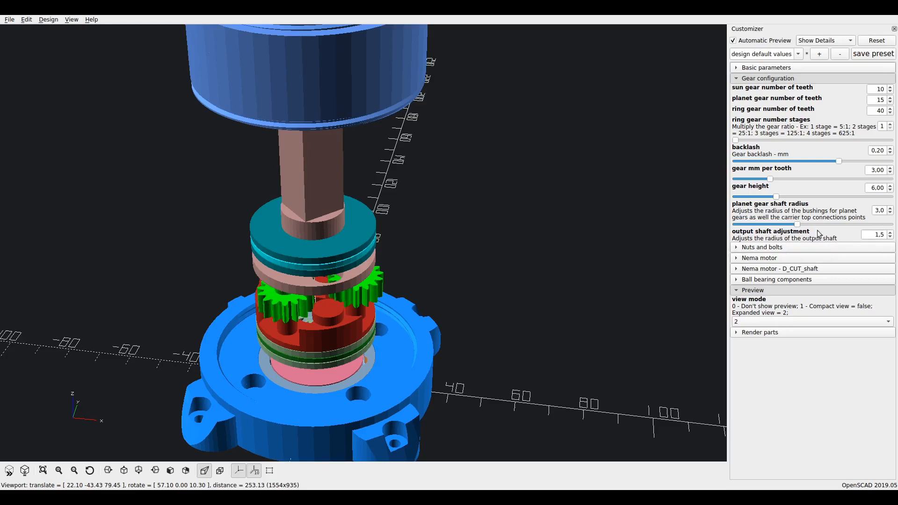
left_click_drag(886, 213, 866, 209)
type("2")
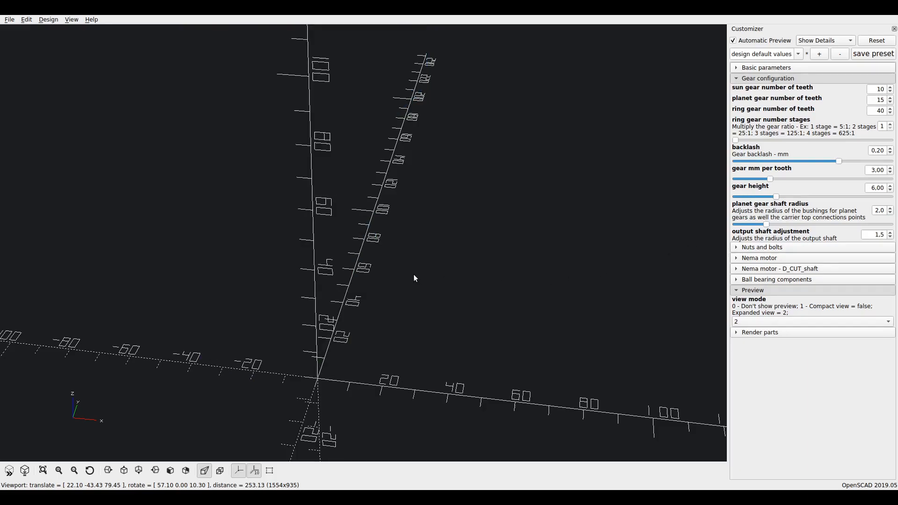
scroll(443, 262, "down", 3)
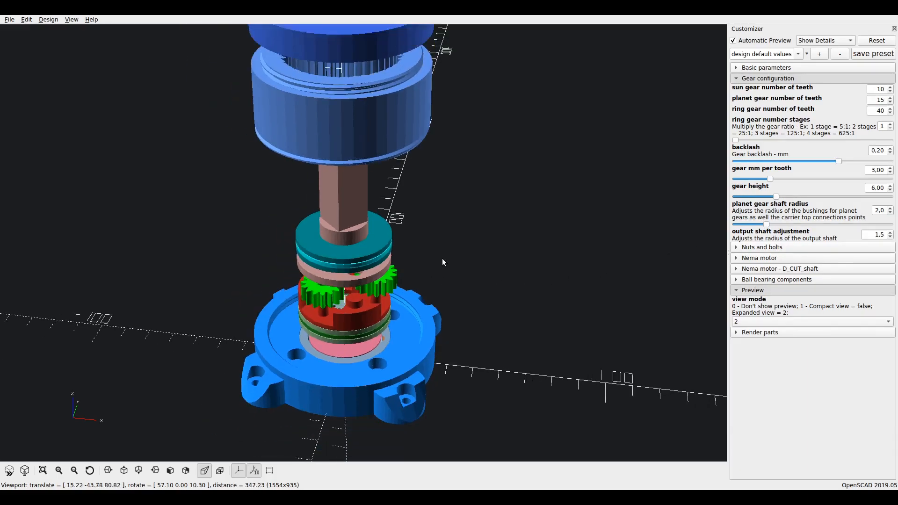
left_click(773, 321)
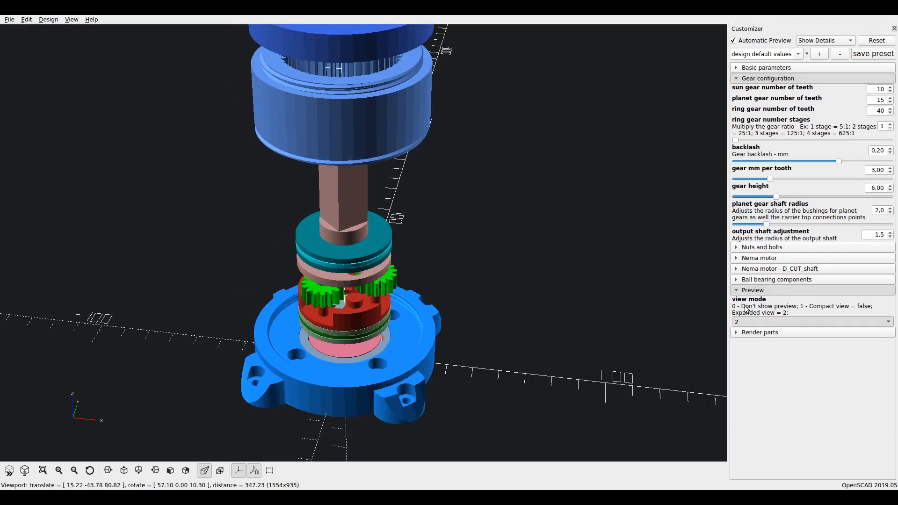
left_click(745, 307)
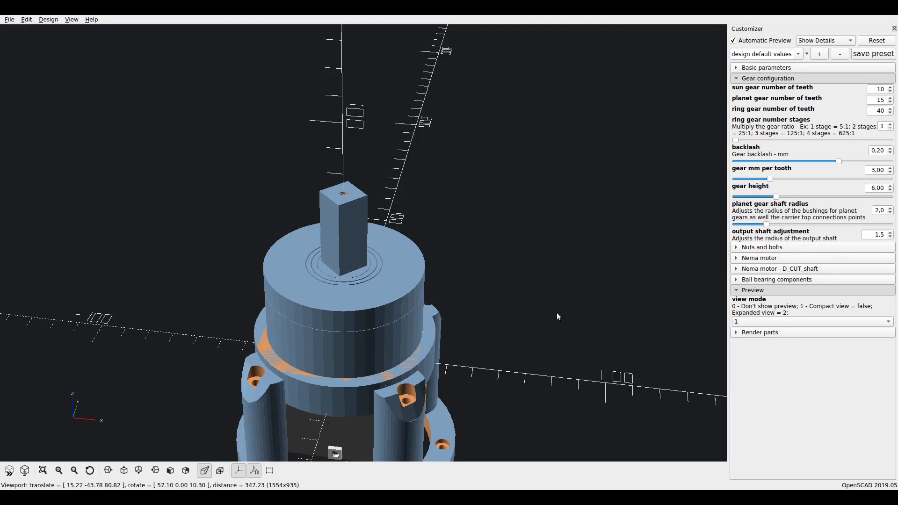
Try output shaft adjustments of 1 and 2 to compare the resulting output shaft sizes.
double_click(880, 234)
type("1")
key("Return")
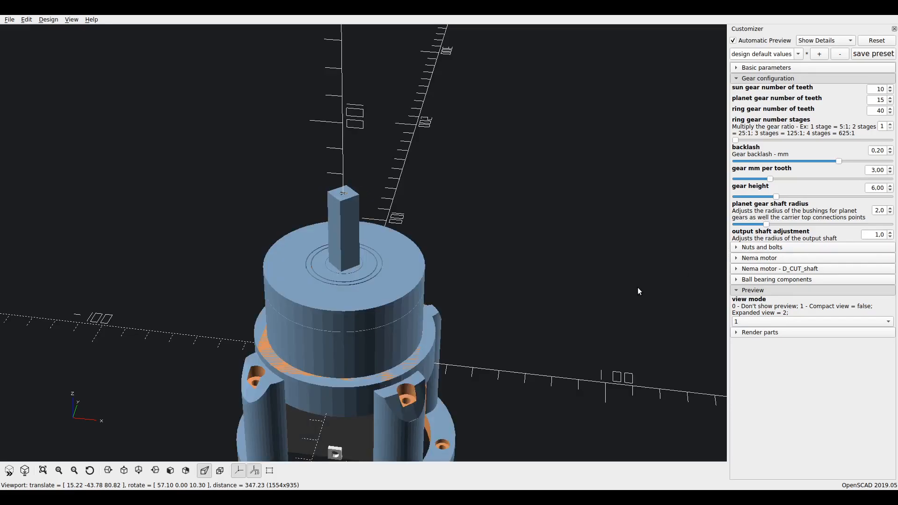
left_click(890, 237)
type("2")
key("Return")
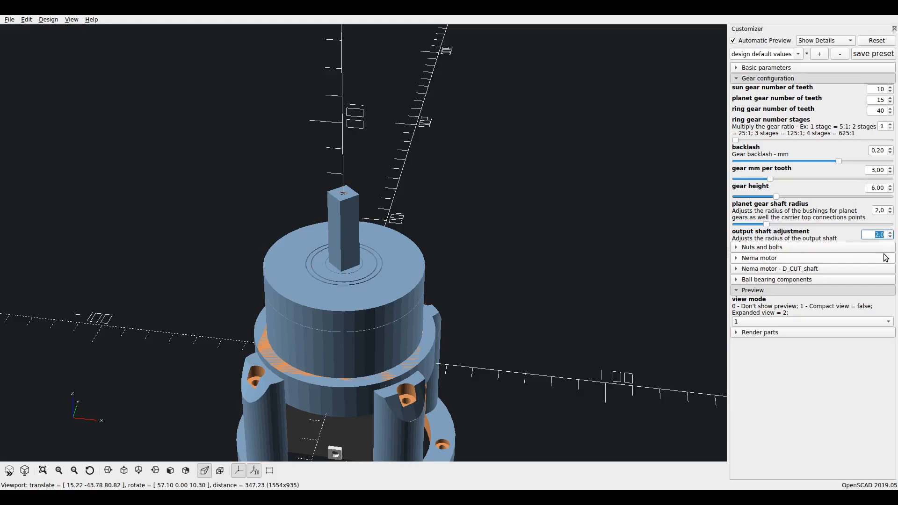
Return the output shaft adjustment to 1.5 and fit the whole gearbox in the view.
left_click_drag(885, 235, 868, 233)
type("1,5")
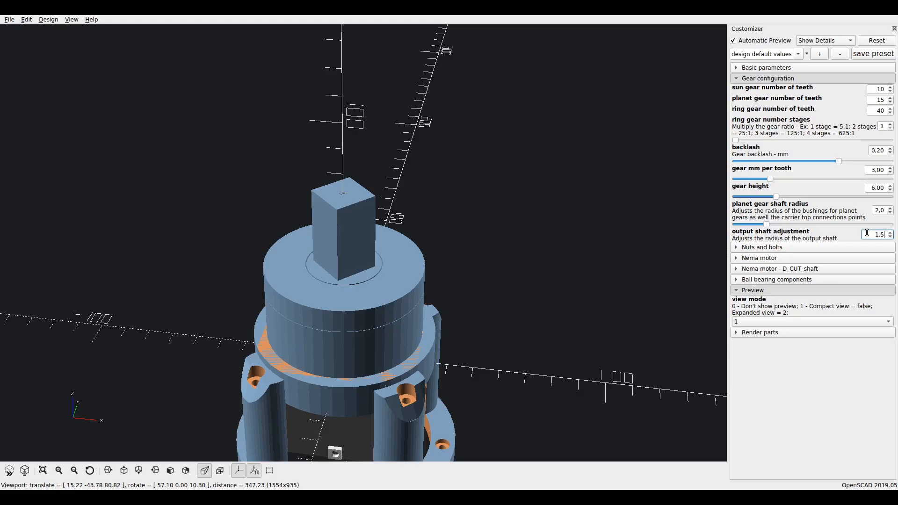
key("Return")
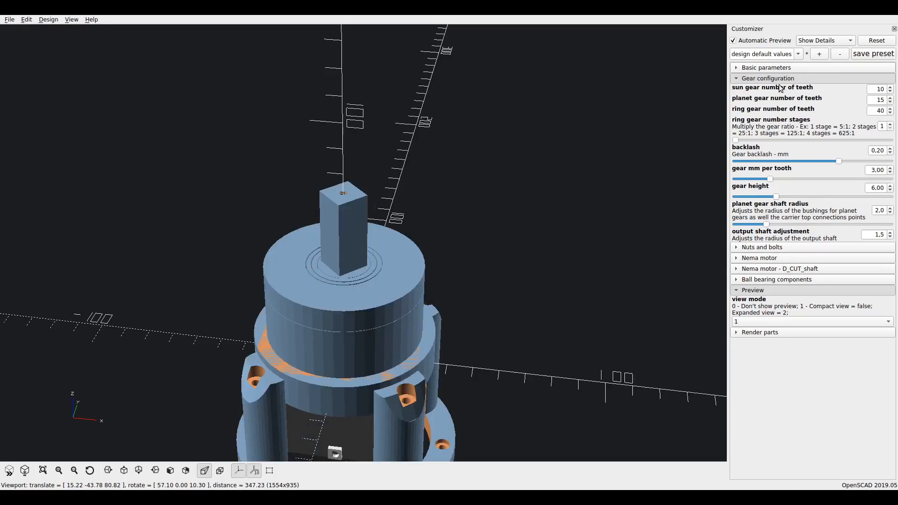
key("ctrl+shift+v")
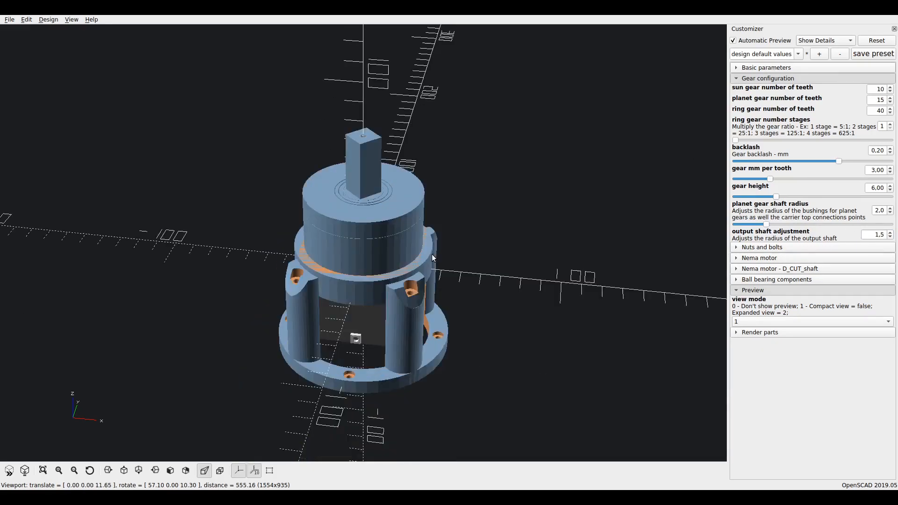
Hide the gear configuration and review the screw size and screw length parameters against the model.
left_click(762, 78)
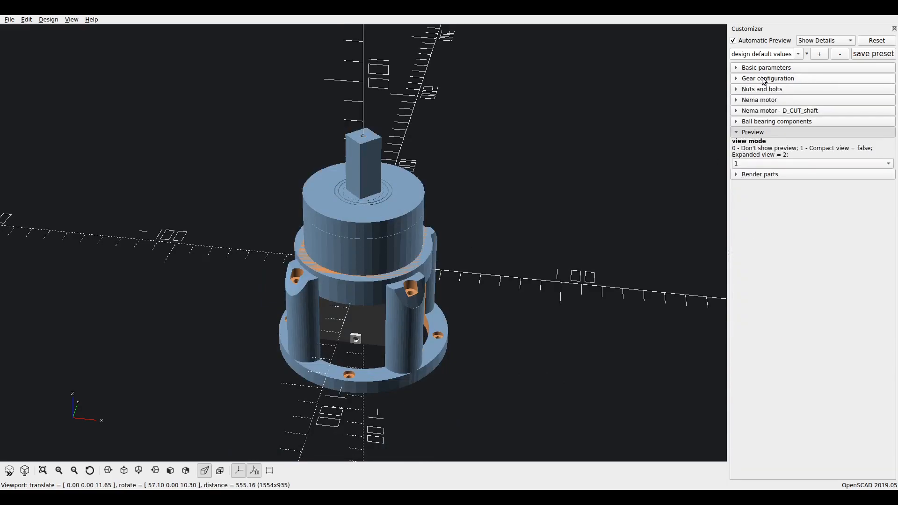
left_click(764, 89)
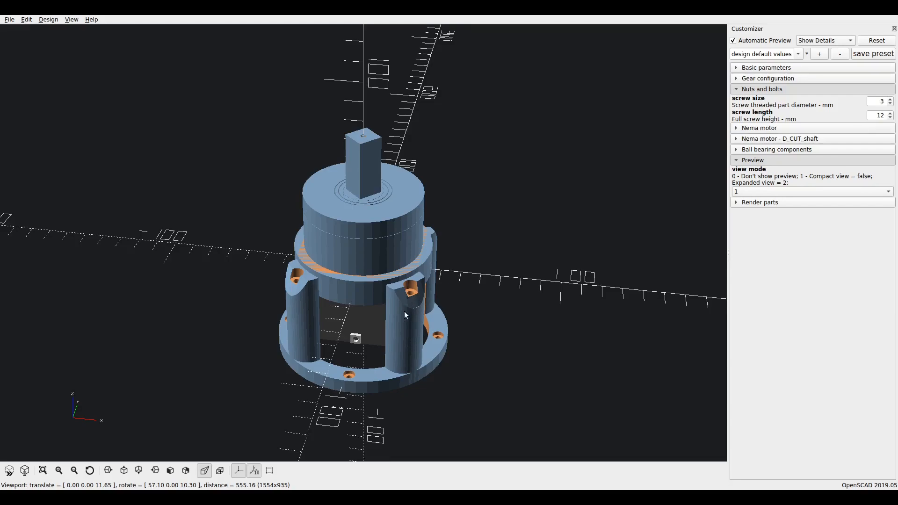
left_click_drag(489, 336, 708, 134)
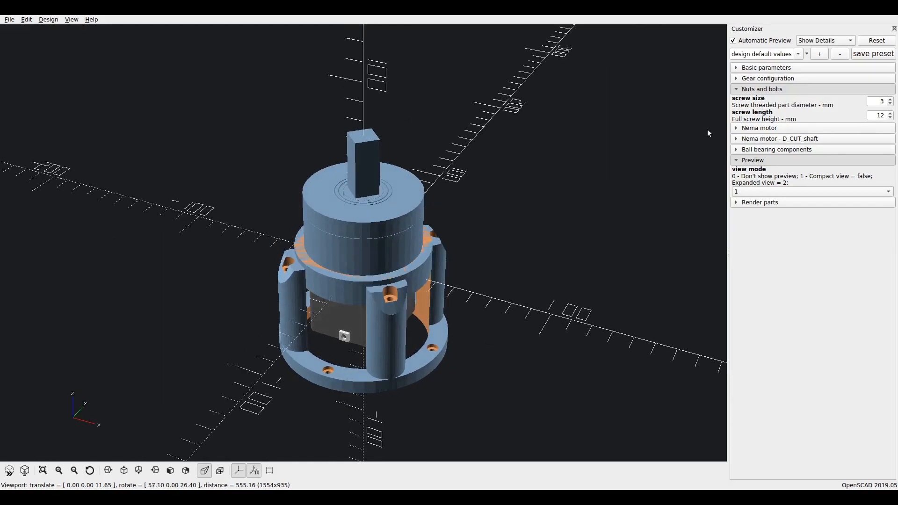
Review the Nema motor size, shaft and body height parameters, and examine the motor inside its housing from several sides.
left_click(744, 93)
left_click(756, 99)
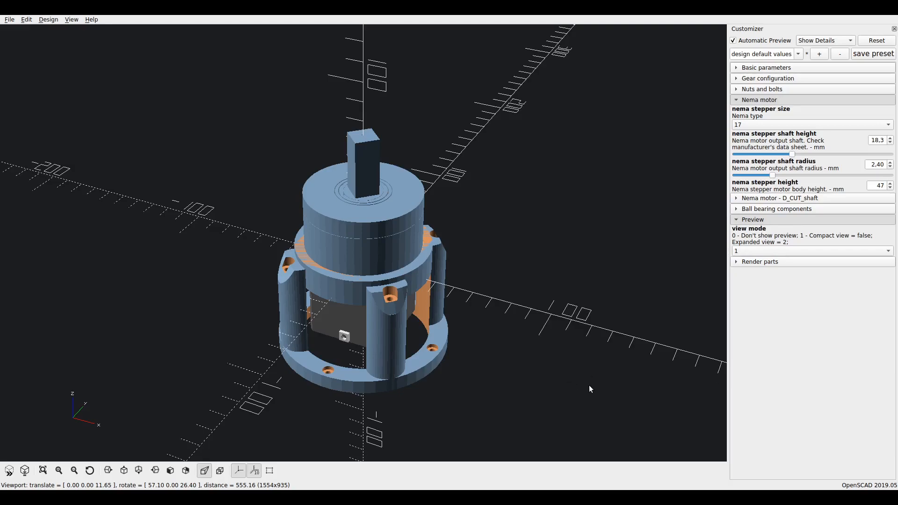
left_click_drag(541, 395, 514, 372)
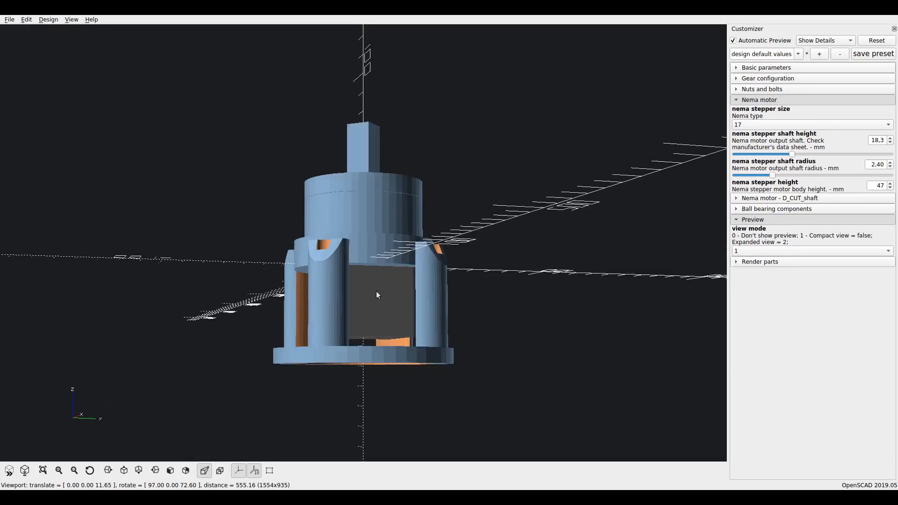
mouse_move(374, 304)
left_mouse_down()
mouse_move(406, 318)
mouse_move(377, 318)
mouse_move(386, 314)
left_mouse_up()
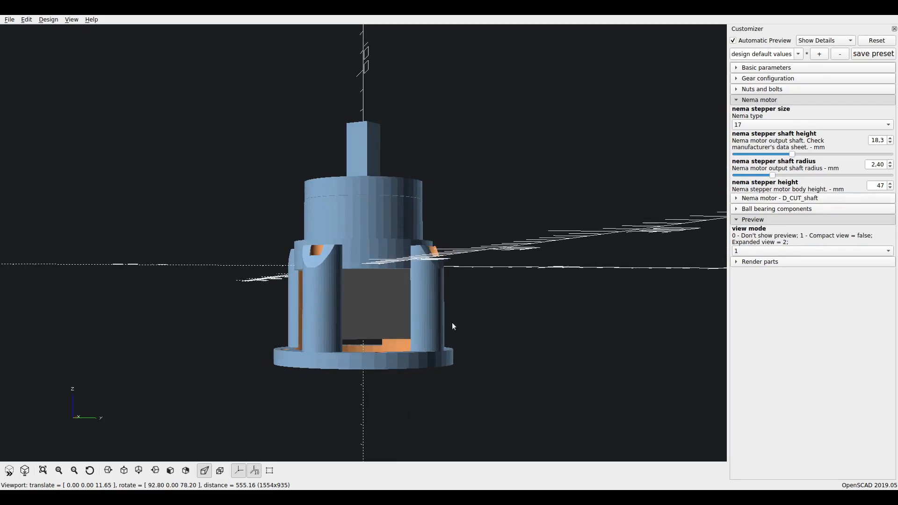
left_click_drag(467, 357, 478, 358)
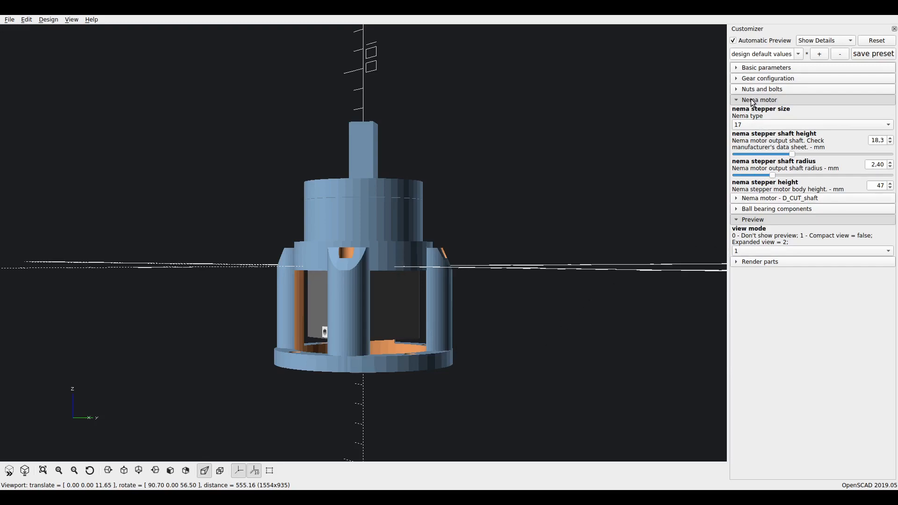
left_click_drag(468, 308, 467, 325)
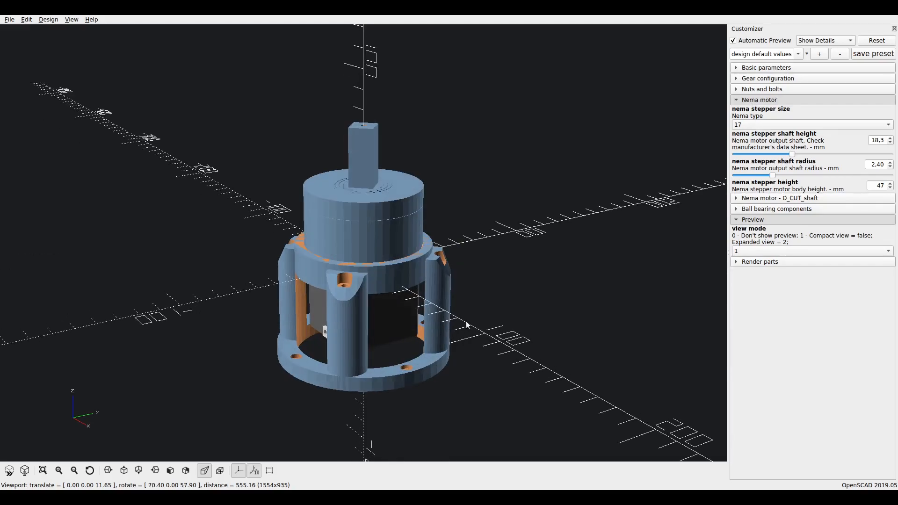
Hide the Nema motor parameters and review the D-cut shaft length, width, height and offset parameters.
left_click(759, 100)
left_click(758, 100)
left_click(760, 100)
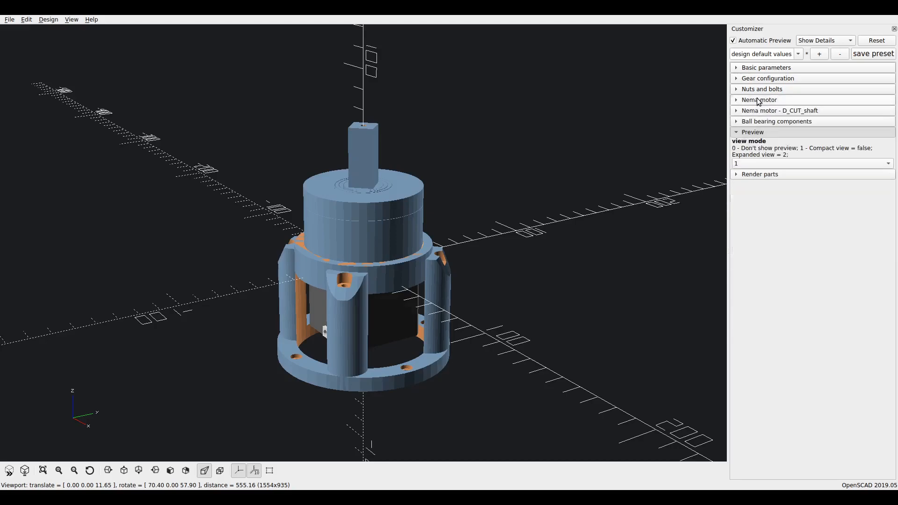
left_click(764, 110)
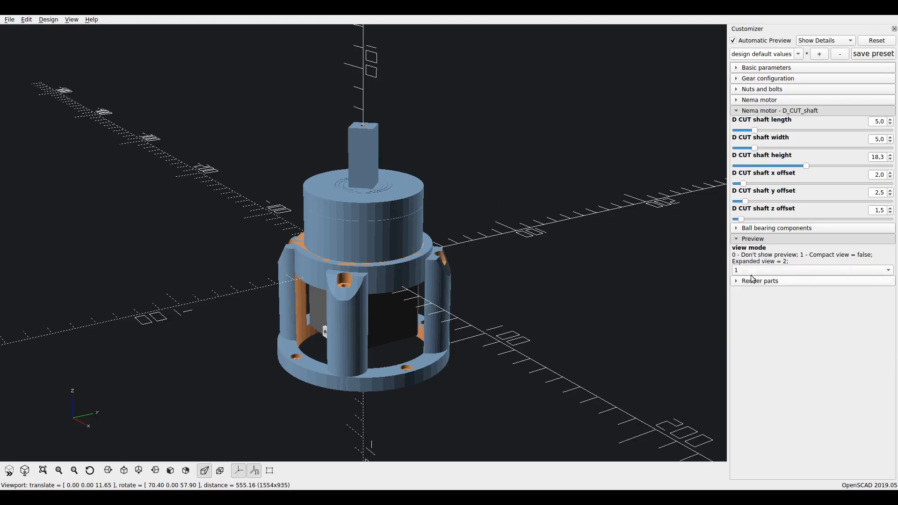
left_click_drag(506, 340, 505, 333)
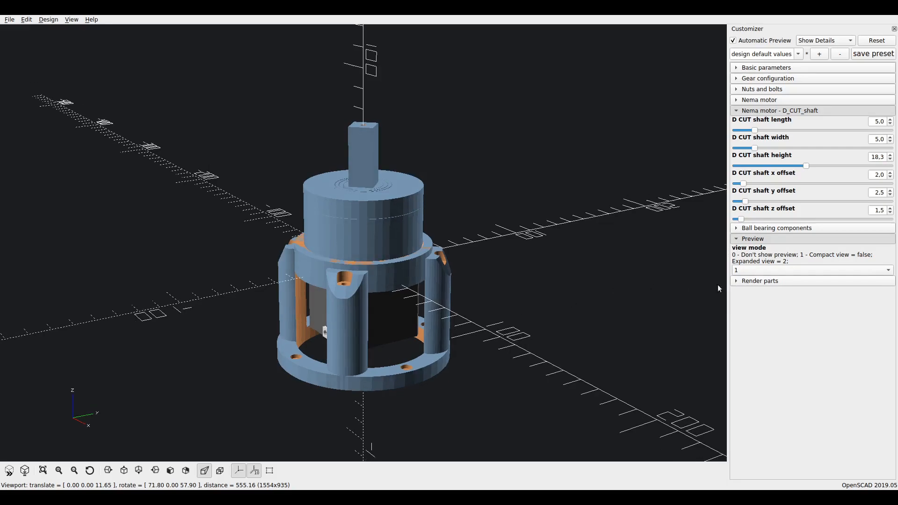
Switch the preview to the expanded view, mode 2, and examine the motor shaft hole from below.
left_click(748, 269)
left_click(751, 283)
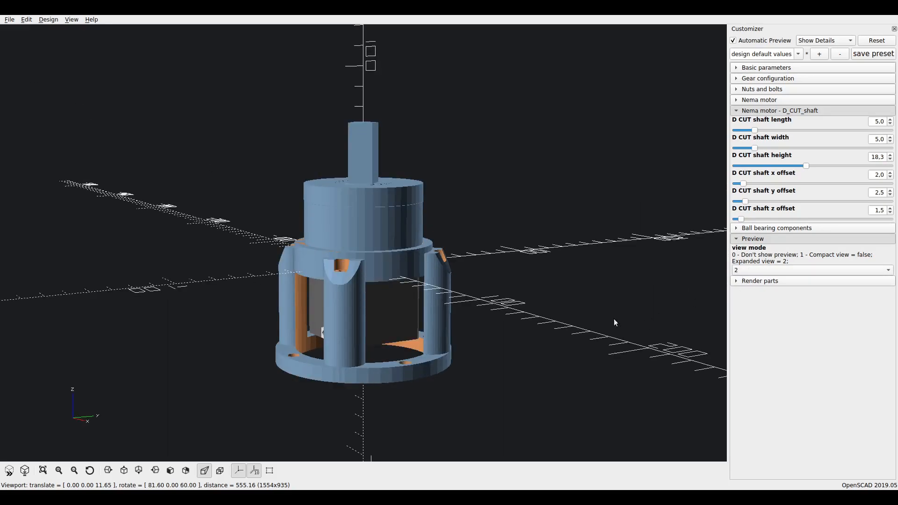
mouse_move(460, 334)
left_mouse_down()
mouse_move(454, 302)
mouse_move(460, 320)
left_mouse_up()
scroll(394, 241, "up", 8)
left_click_drag(499, 282, 379, 286)
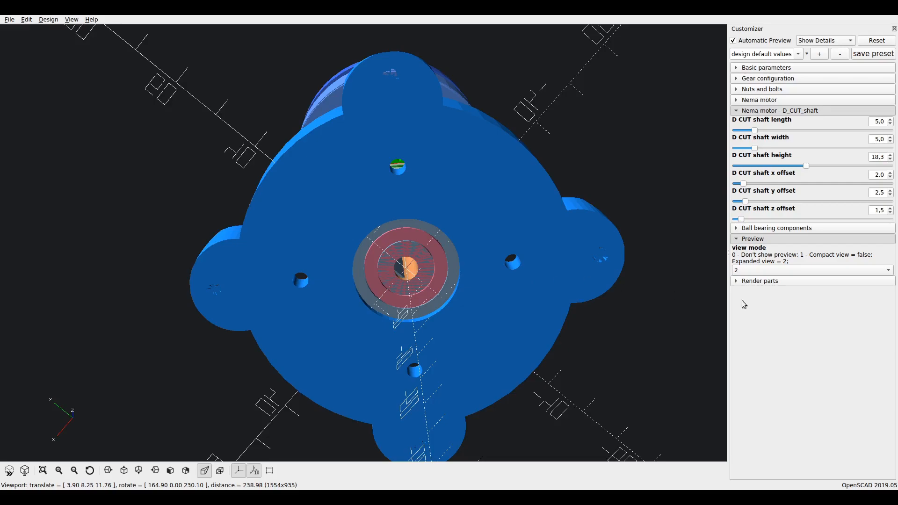
Turn off the assembly preview with view mode 0 and display only the nema gear part.
left_click(758, 270)
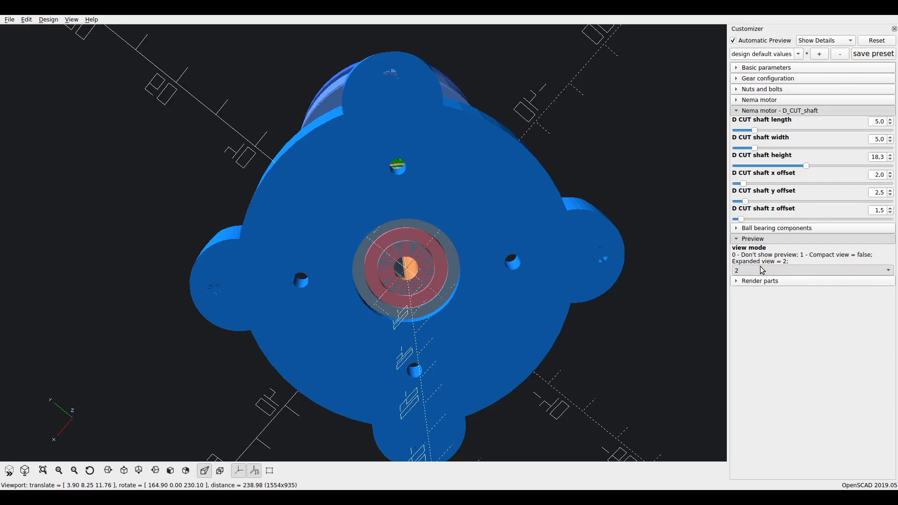
left_click(755, 251)
left_click(762, 281)
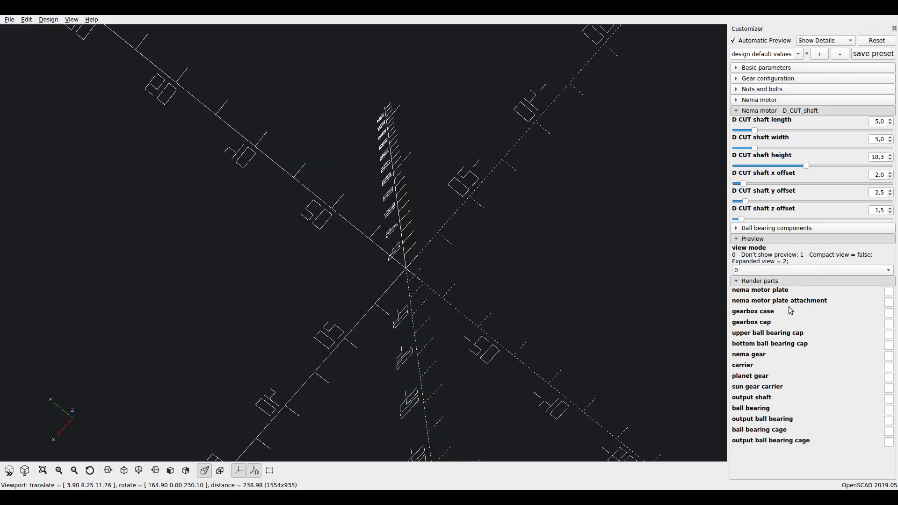
left_click(888, 356)
left_click_drag(531, 257, 449, 289)
scroll(448, 288, "up", 5)
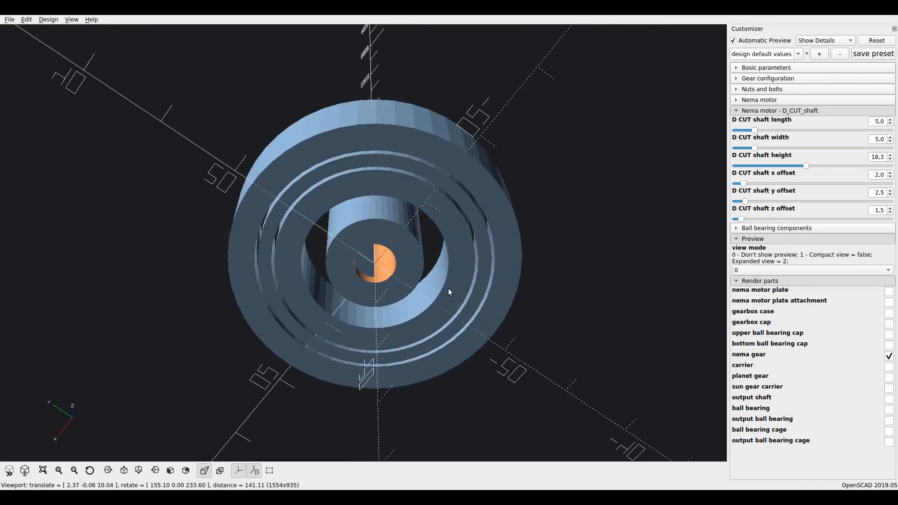
Examine the D-shaped shaft hole at the centre of the nema gear from different angles.
left_click_drag(576, 310, 287, 293)
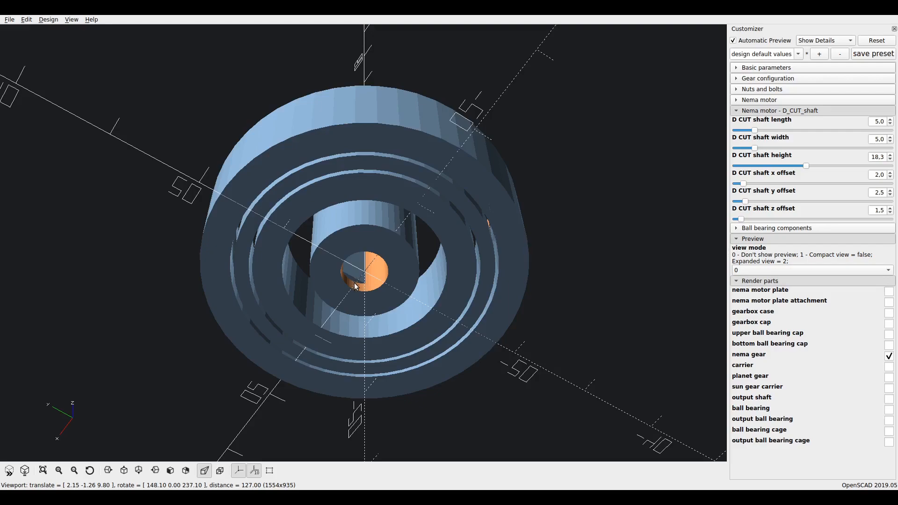
left_click_drag(357, 295, 361, 261)
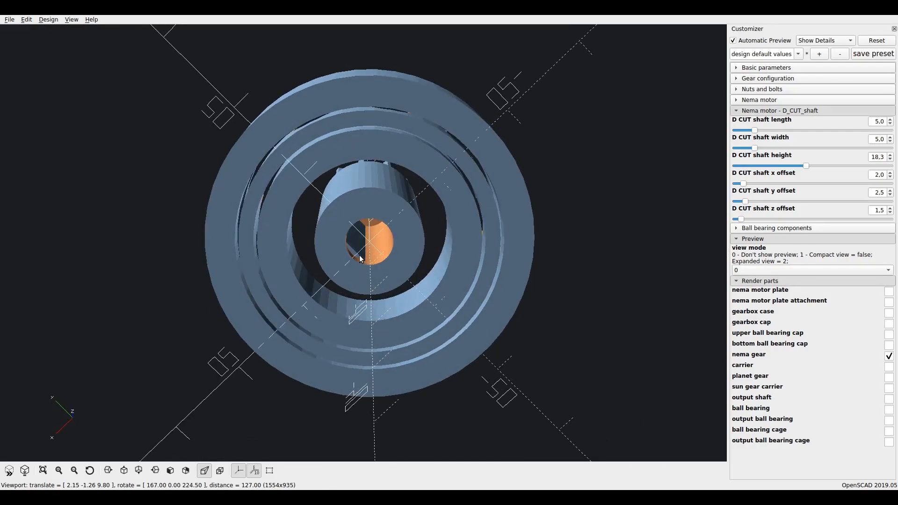
left_click_drag(368, 283, 282, 282)
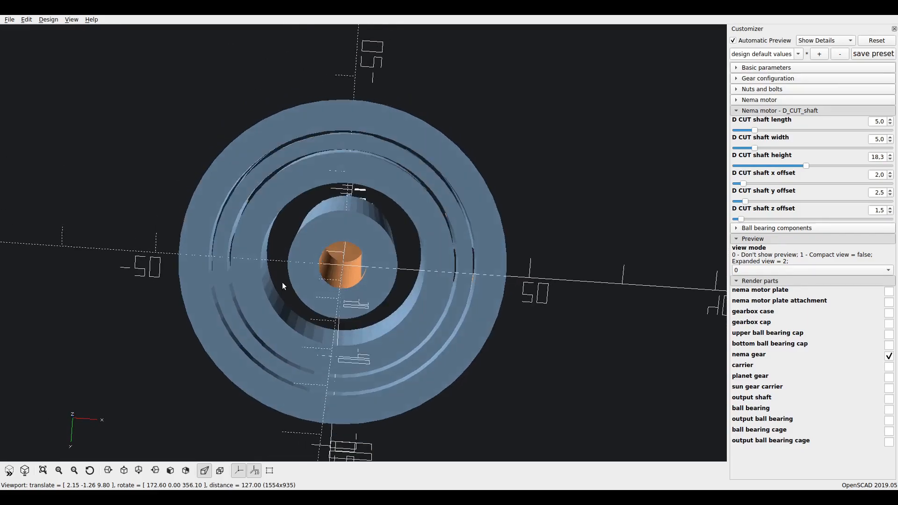
left_click_drag(381, 297, 377, 296)
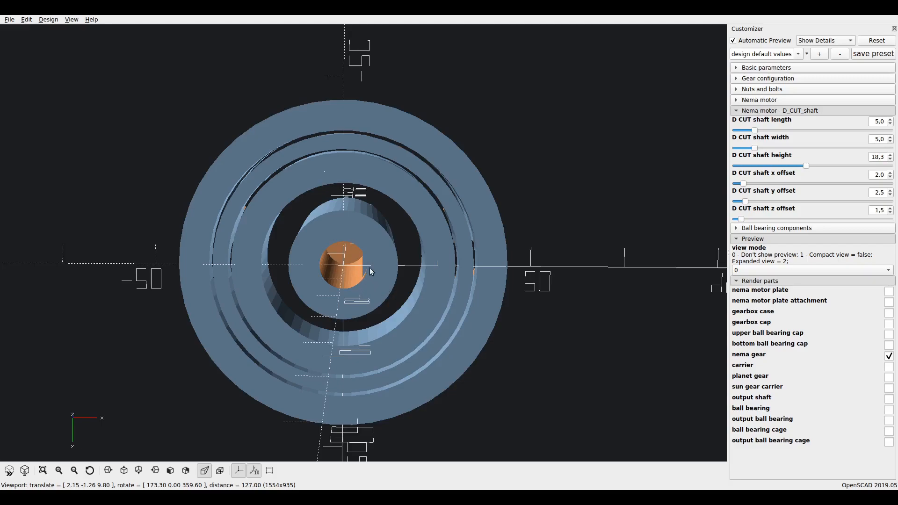
left_click_drag(385, 276, 502, 255)
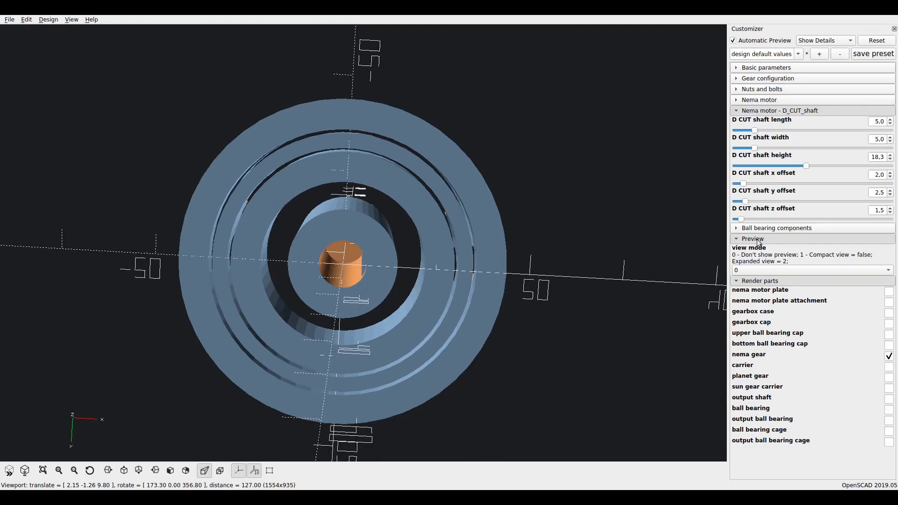
Set the D-cut shaft x offset to 0 and inspect the nema gear's shaft hole.
double_click(879, 174)
type("0")
left_click(498, 290)
left_click_drag(423, 313, 420, 310)
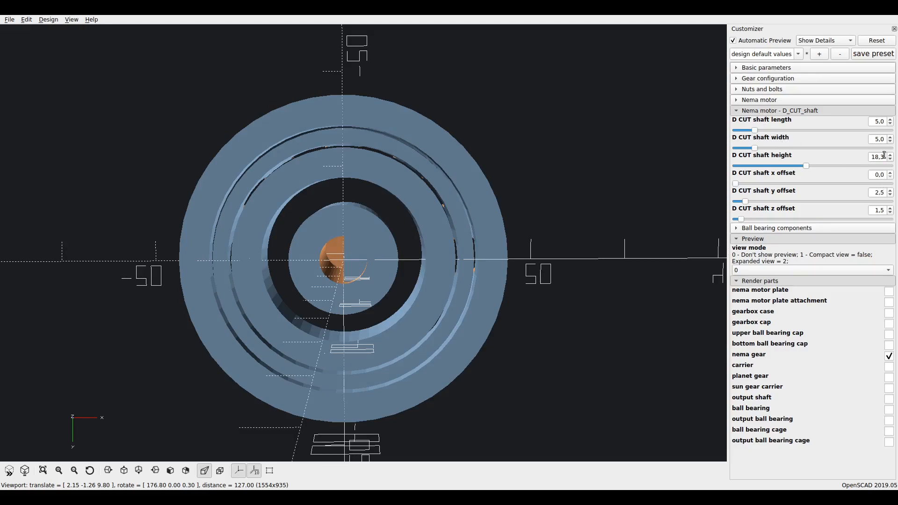
Set the D-cut shaft width to 2 and check the cut inside the shaft hole.
double_click(871, 140)
type("1")
type("2")
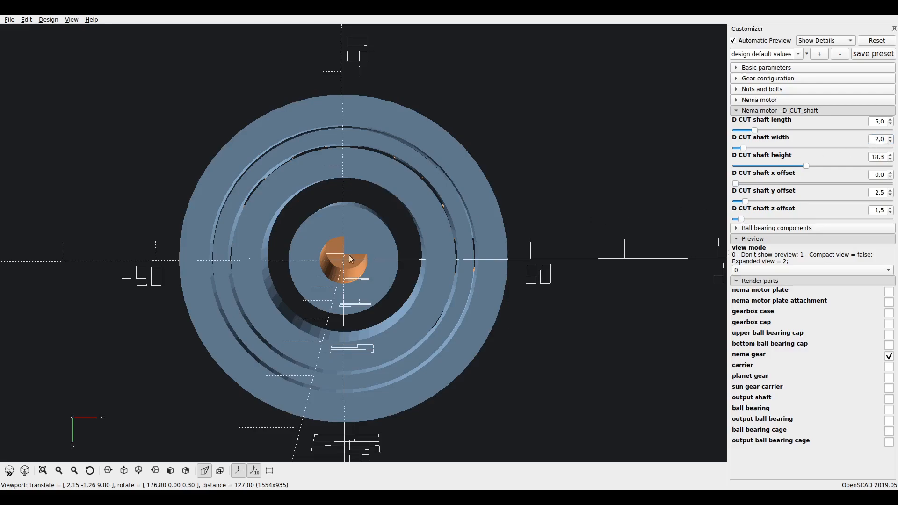
left_click_drag(365, 273, 363, 271)
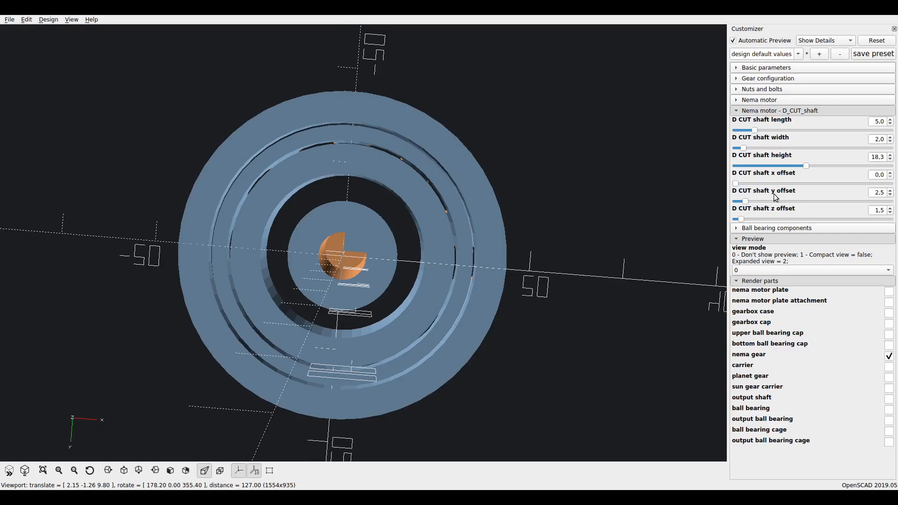
Set the D-cut shaft y offset to 1 and inspect the cut's position in the shaft hole.
double_click(875, 192)
type("1,0")
left_click_drag(528, 275, 546, 277)
left_click_drag(545, 275, 555, 276)
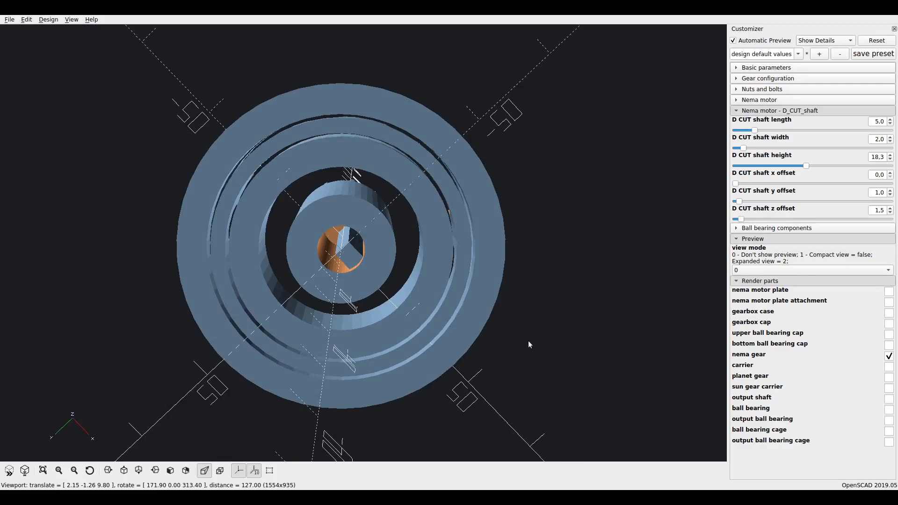
Set the D-cut shaft x offset to 2 and inspect the cut in the nema gear's shaft hole from several angles.
left_click_drag(459, 271, 348, 260)
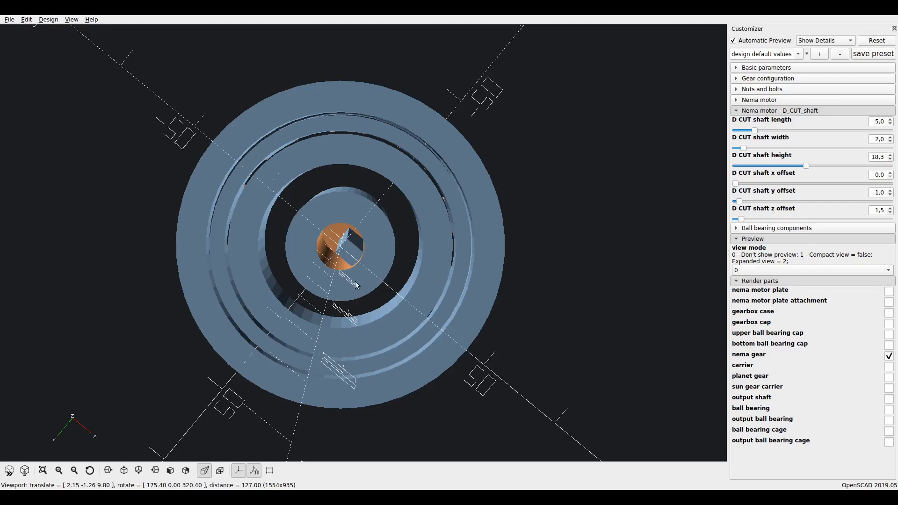
left_click_drag(351, 273, 391, 289)
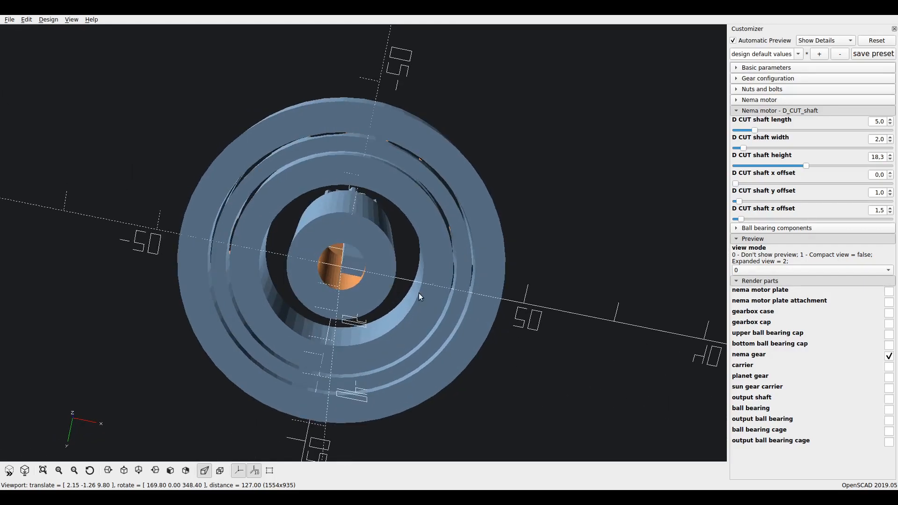
left_click_drag(375, 270, 412, 274)
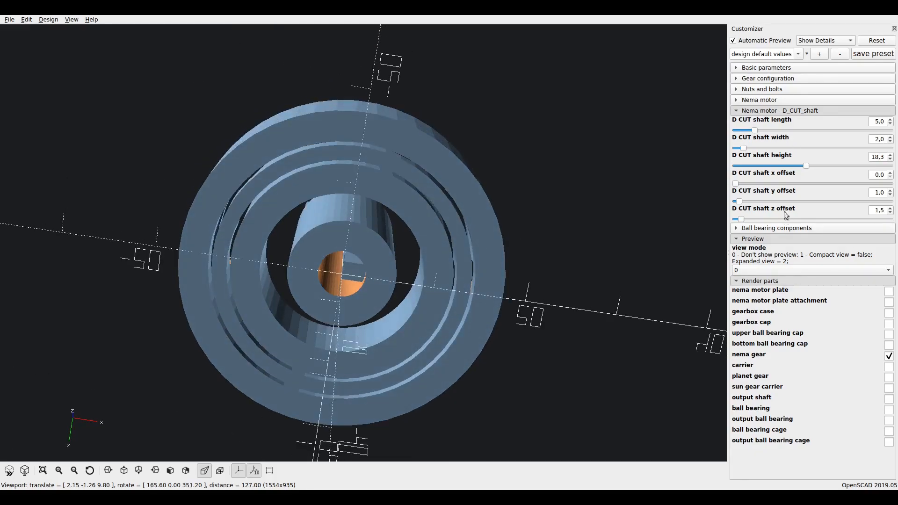
mouse_move(355, 255)
left_mouse_down()
mouse_move(381, 244)
mouse_move(349, 241)
left_mouse_up()
left_click_drag(460, 261, 447, 266)
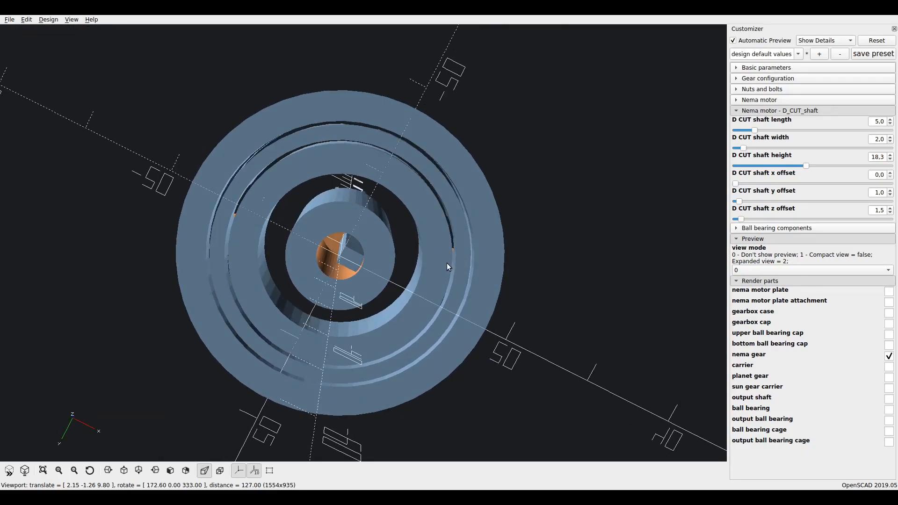
left_click_drag(318, 265, 313, 271)
left_click_drag(881, 175, 871, 175)
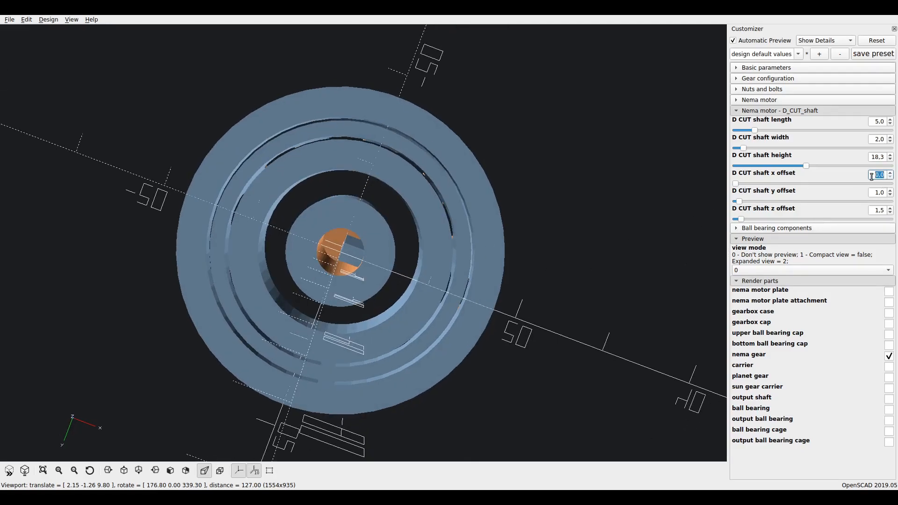
type("2")
key("Return")
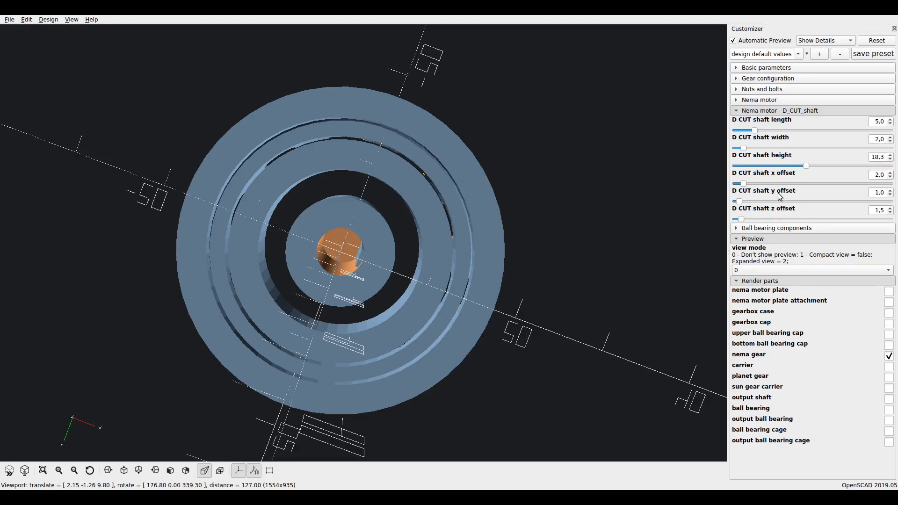
left_click_drag(422, 318, 370, 268)
Set the D-cut shaft width to 5.
double_click(880, 141)
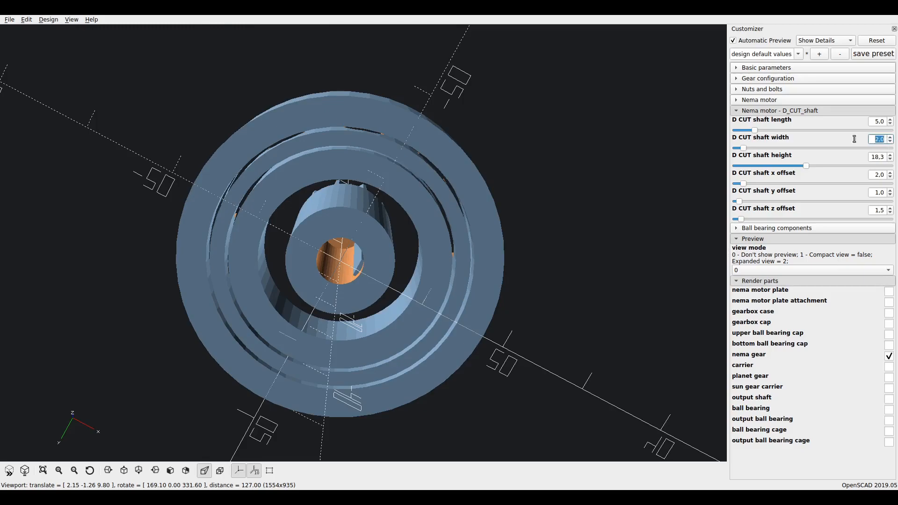
type("5")
key("Return")
Set the D-cut shaft y offset to 2.5 and check the resulting shape of the nema gear's shaft hole.
double_click(878, 192)
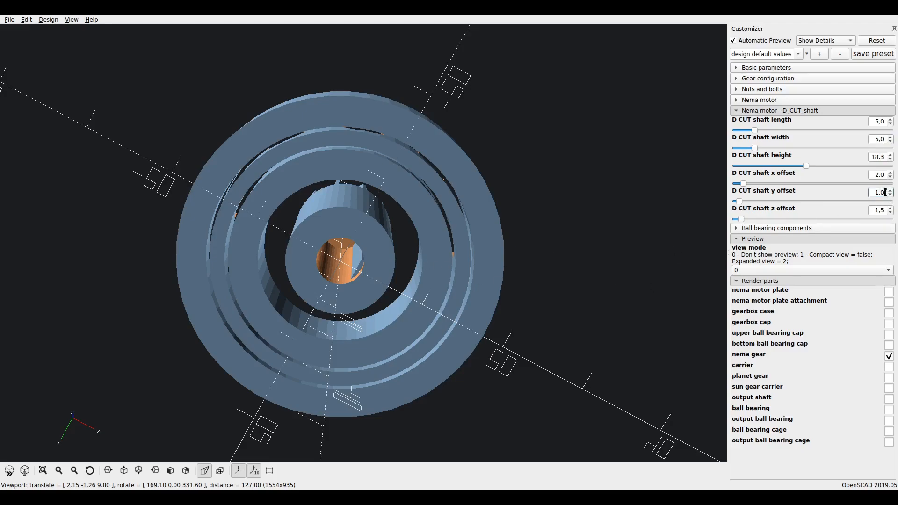
type("25")
key("BackSpace")
type(",5")
key("Return")
left_click_drag(374, 357, 379, 366)
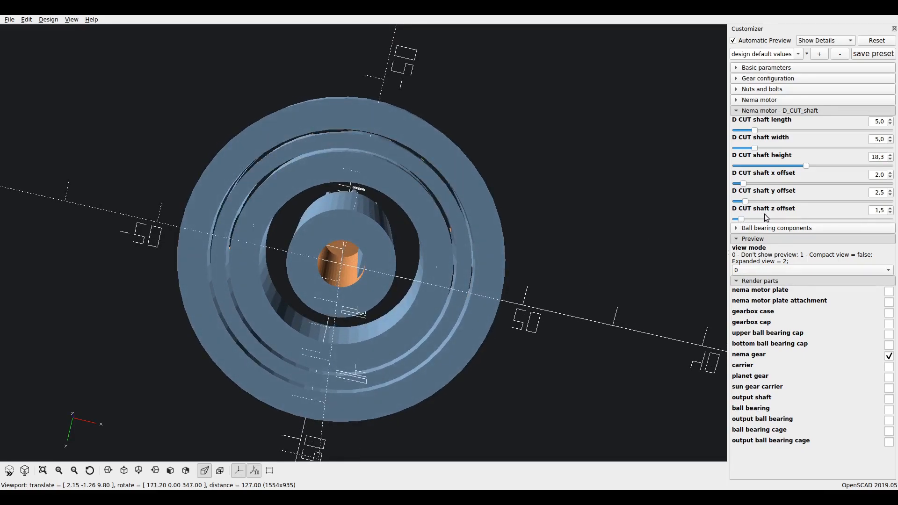
left_click_drag(403, 255, 359, 296)
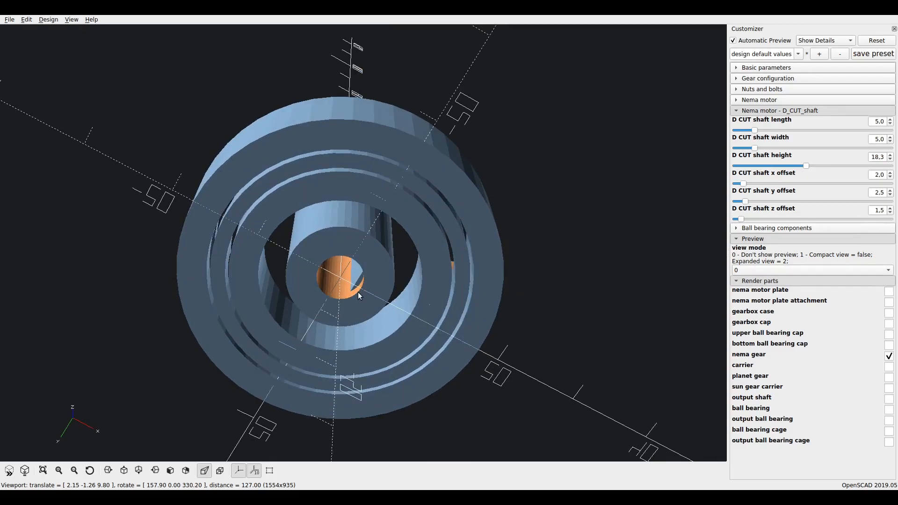
Set the D-cut shaft z offset to 3 and collapse the D-cut shaft parameter group.
left_click(883, 210)
left_click_drag(886, 208, 865, 212)
type("3")
key("Return")
left_click(792, 112)
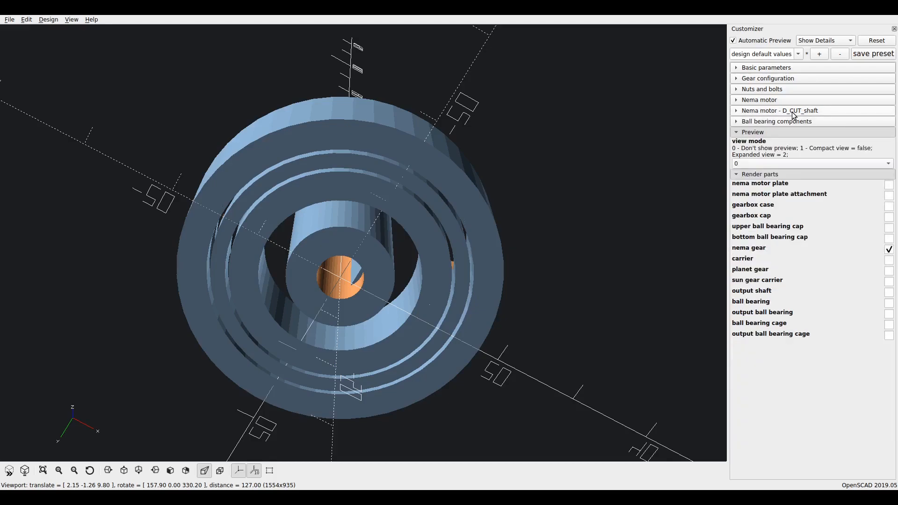
Show the ball bearing components parameters and examine the ball openings in the nema gear's bearing ring from above.
left_click(778, 123)
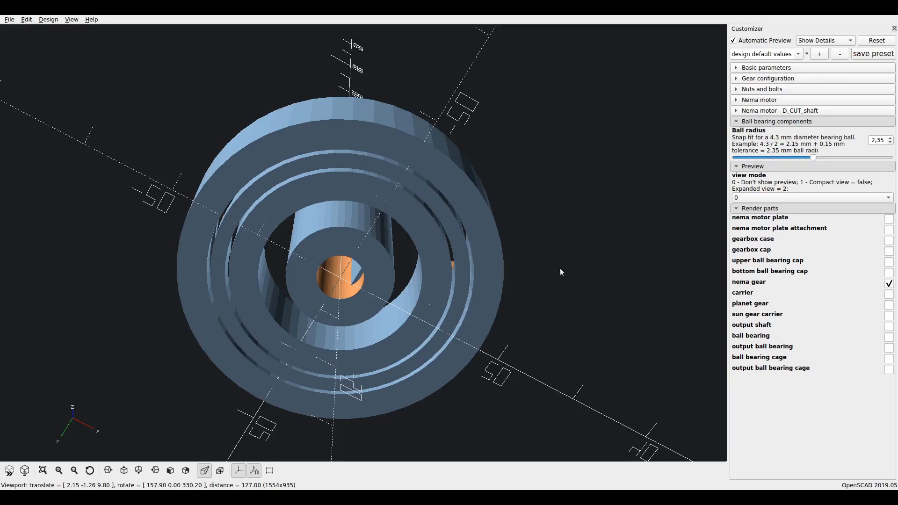
left_click_drag(543, 249, 526, 296)
scroll(524, 291, "down", 4)
right_click_drag(600, 320, 465, 295)
left_click_drag(465, 295, 438, 294)
mouse_move(355, 267)
left_mouse_down()
mouse_move(381, 256)
mouse_move(378, 245)
mouse_move(257, 247)
mouse_move(373, 265)
mouse_move(373, 299)
mouse_move(361, 232)
mouse_move(327, 260)
mouse_move(340, 268)
mouse_move(364, 251)
mouse_move(433, 235)
mouse_move(461, 256)
mouse_move(408, 268)
mouse_move(339, 251)
mouse_move(316, 262)
mouse_move(347, 270)
mouse_move(357, 258)
mouse_move(339, 254)
mouse_move(369, 266)
left_mouse_up()
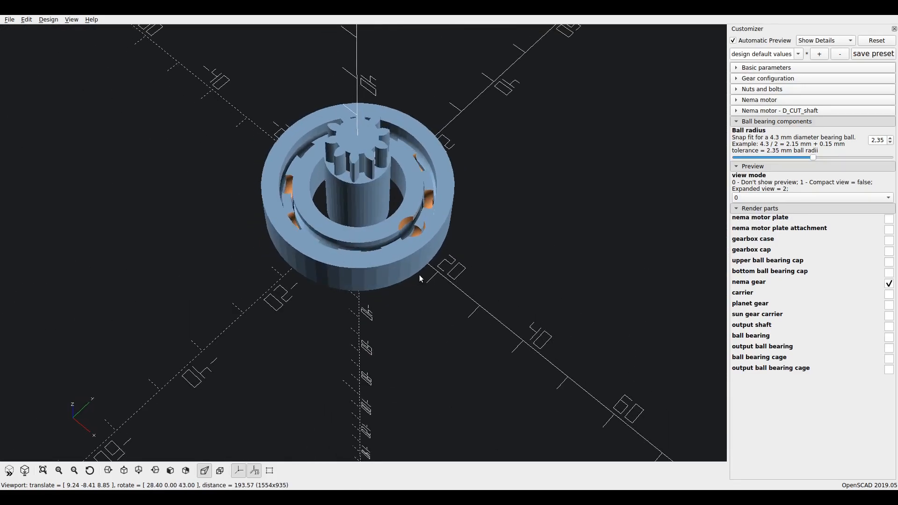
mouse_move(393, 272)
left_mouse_down()
mouse_move(400, 301)
mouse_move(394, 273)
left_mouse_up()
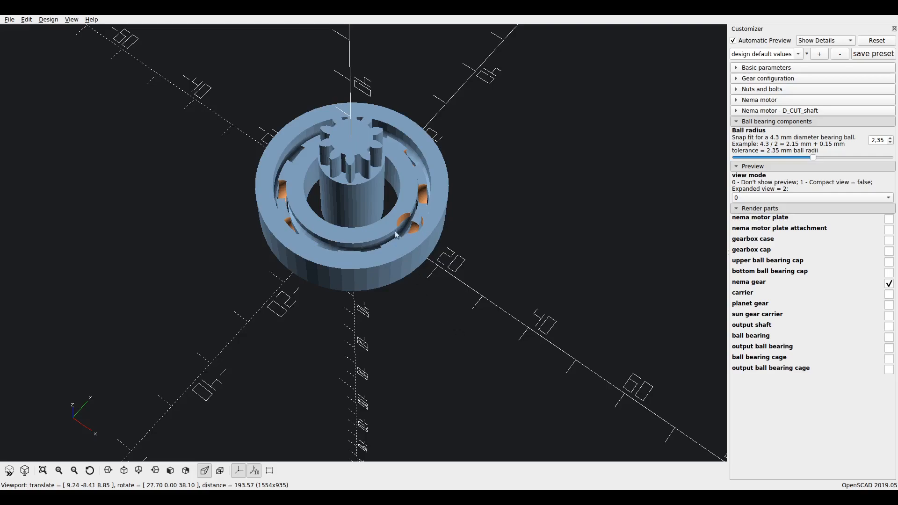
mouse_move(400, 242)
left_mouse_down()
mouse_move(403, 253)
mouse_move(404, 246)
left_mouse_up()
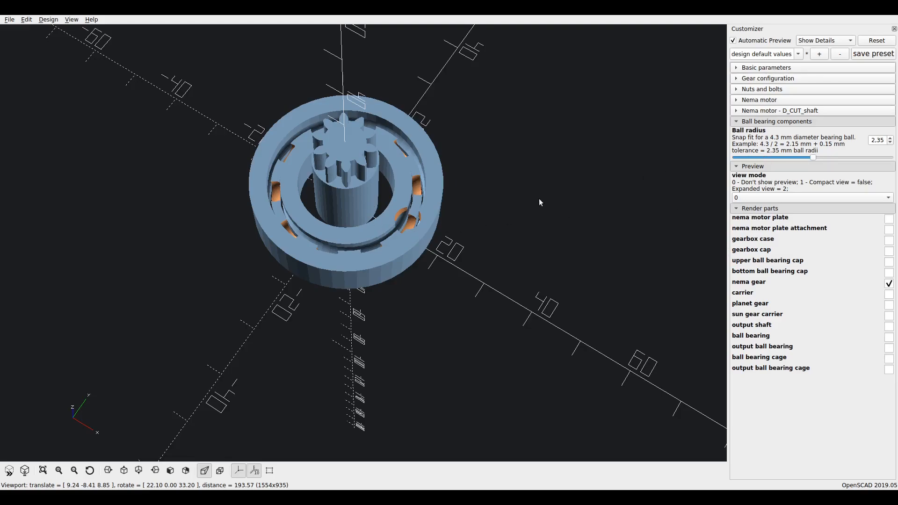
left_click_drag(540, 202, 540, 205)
mouse_move(471, 233)
left_mouse_down()
mouse_move(487, 233)
mouse_move(480, 231)
left_mouse_up()
mouse_move(419, 219)
left_mouse_down()
mouse_move(420, 240)
mouse_move(414, 223)
mouse_move(428, 233)
mouse_move(418, 228)
left_mouse_up()
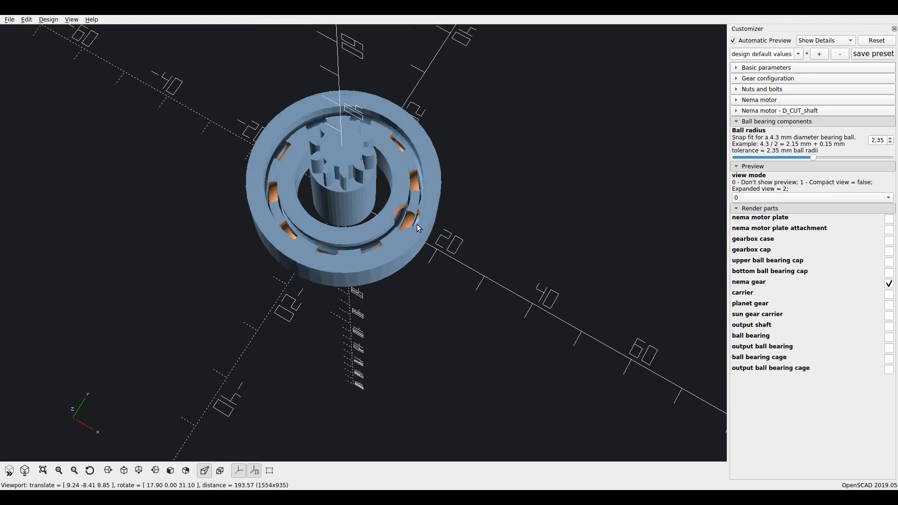
Review the ball radius value together with the printer tolerance in the basic parameters.
left_click_drag(881, 141, 865, 141)
left_click(880, 141)
left_click(767, 68)
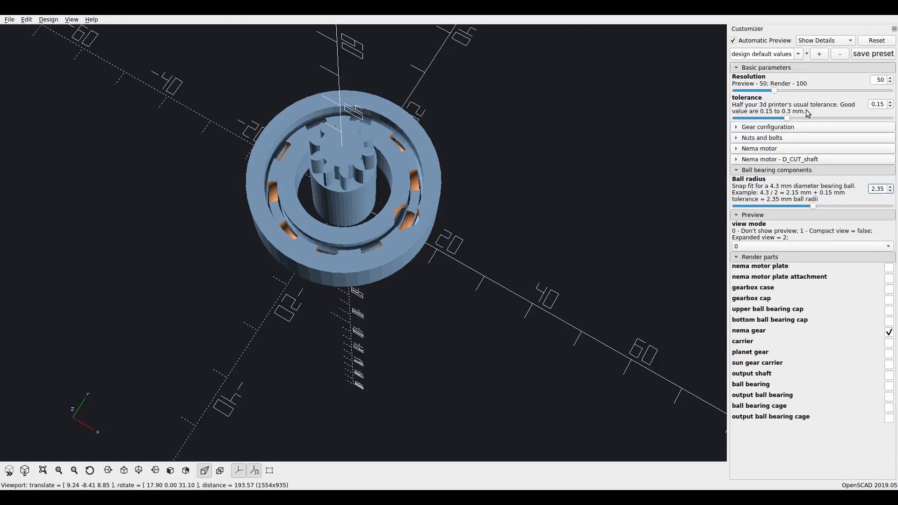
left_click(740, 69)
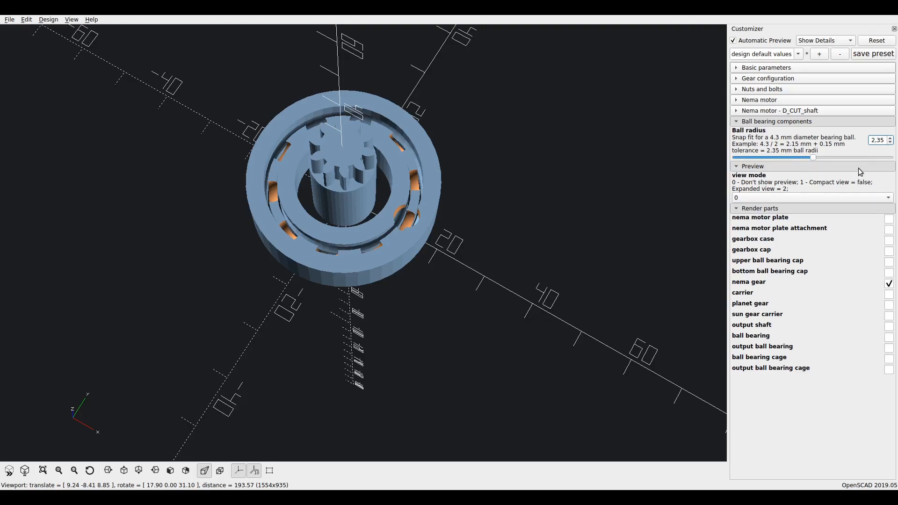
Turn off the nema gear and render the gearbox case instead.
left_click(756, 123)
left_click(761, 132)
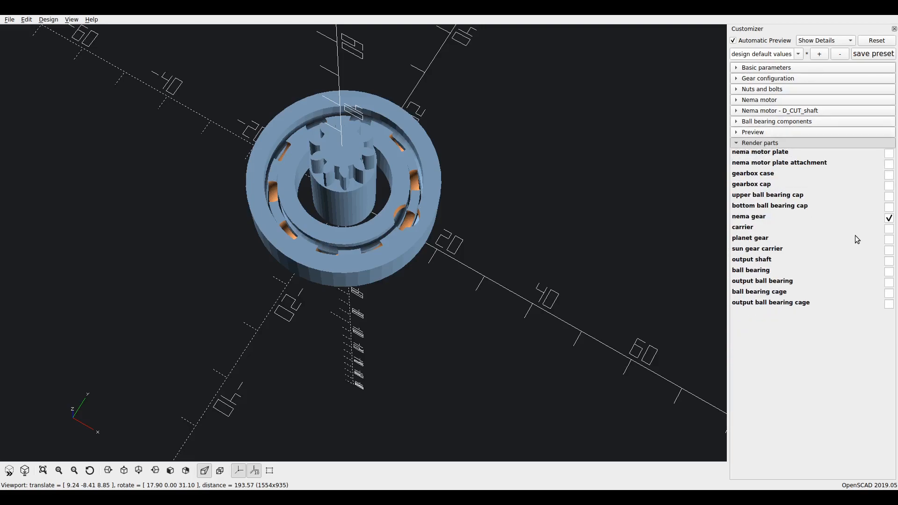
left_click_drag(522, 357, 525, 337)
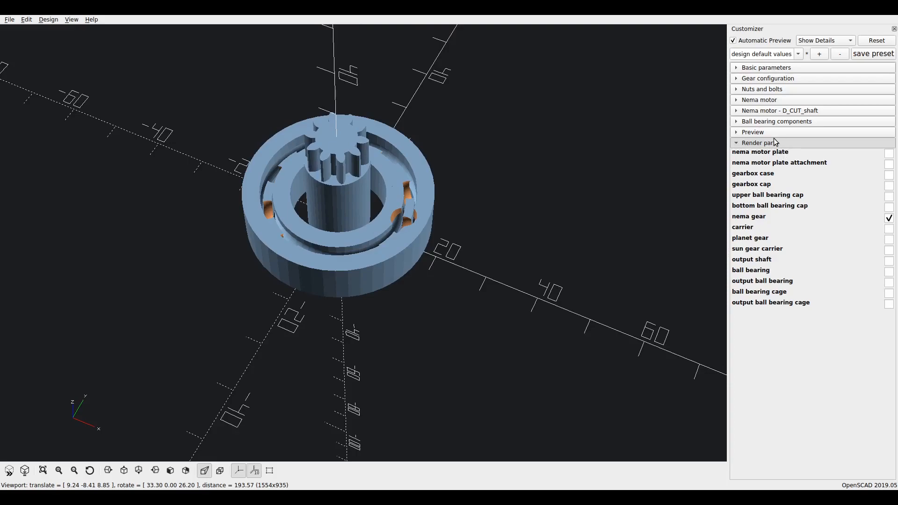
left_click(887, 219)
left_click(889, 175)
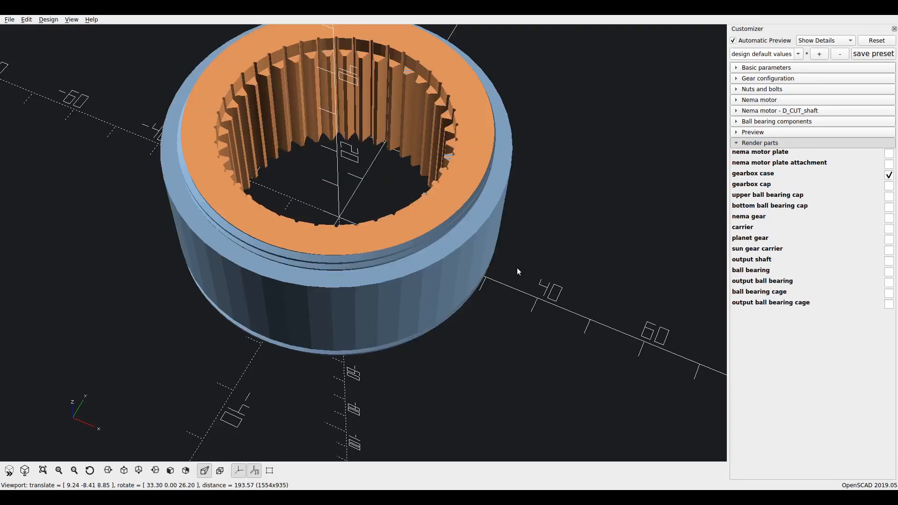
scroll(518, 266, "down", 5)
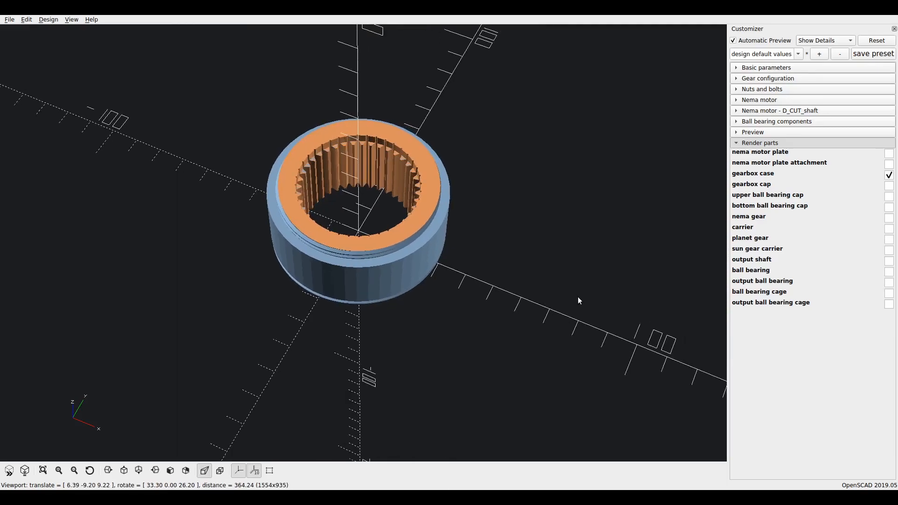
Set the resolution to 100 and inspect the smoother gearbox case.
left_click(764, 68)
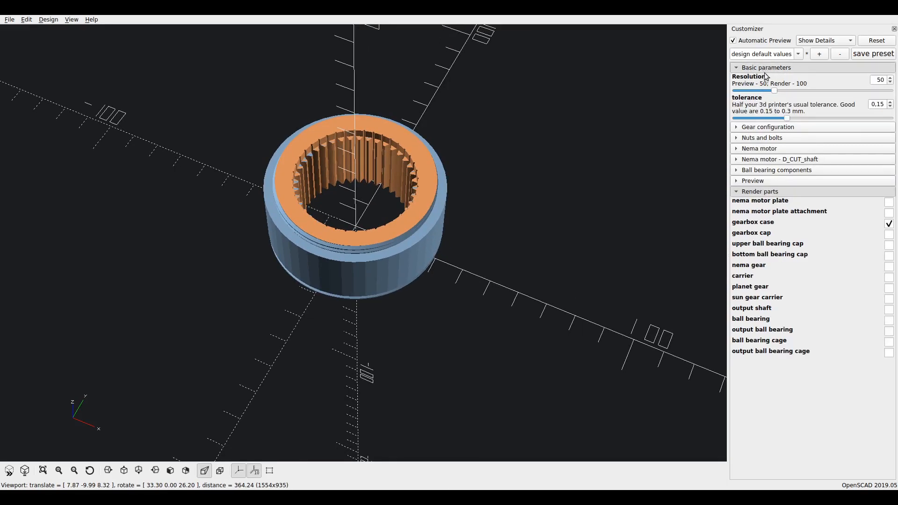
double_click(879, 80)
type("100")
key("Return")
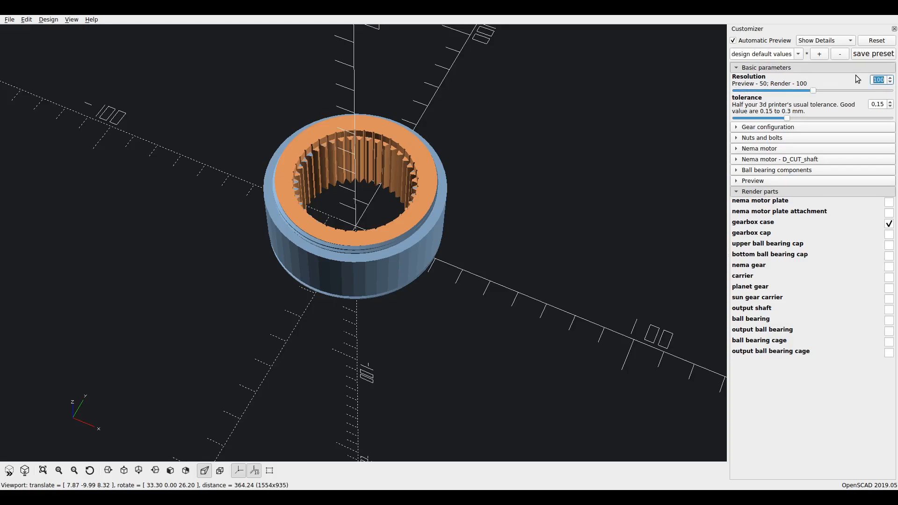
left_click_drag(486, 316, 380, 245)
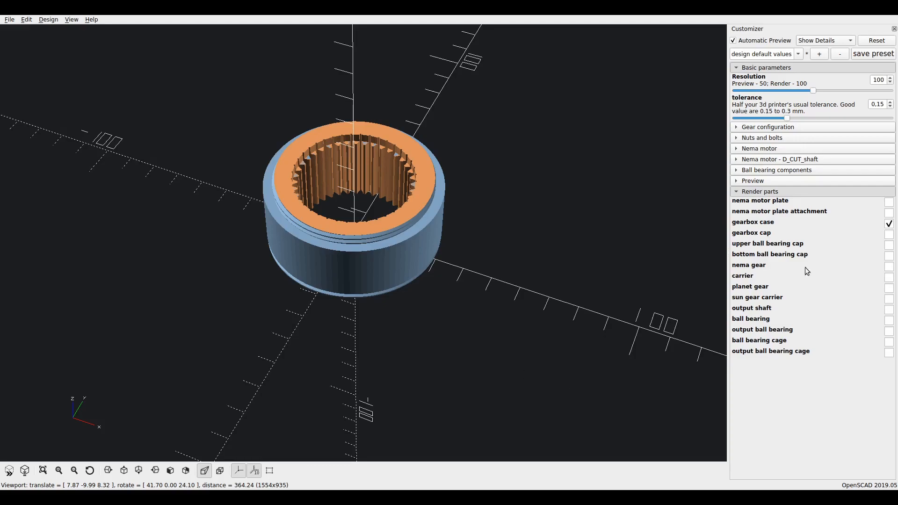
Turn off the gearbox case and set the resolution to 50.
left_click(891, 224)
left_click(792, 193)
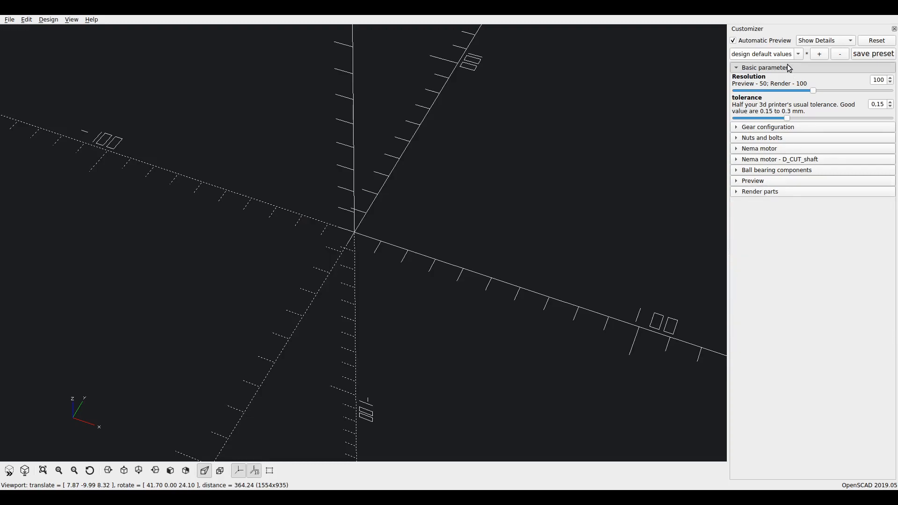
left_click_drag(884, 80, 863, 84)
type("50")
left_click(762, 68)
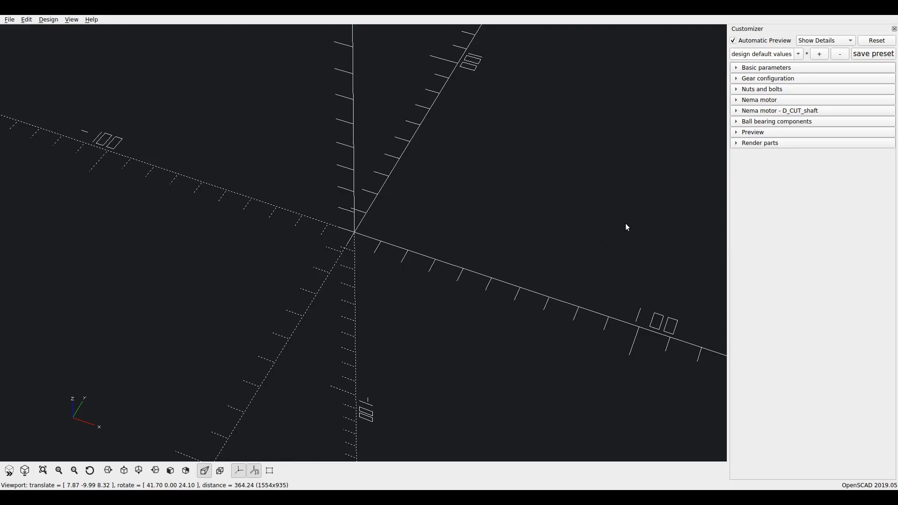
Preview the whole gearbox in view mode 1 and set the nema stepper size to 14.
left_click(760, 134)
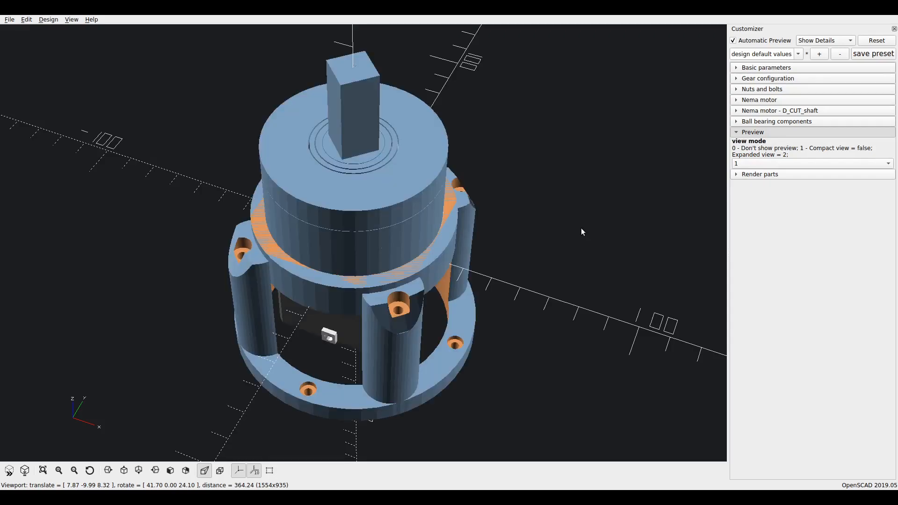
key("ctrl+shift+v")
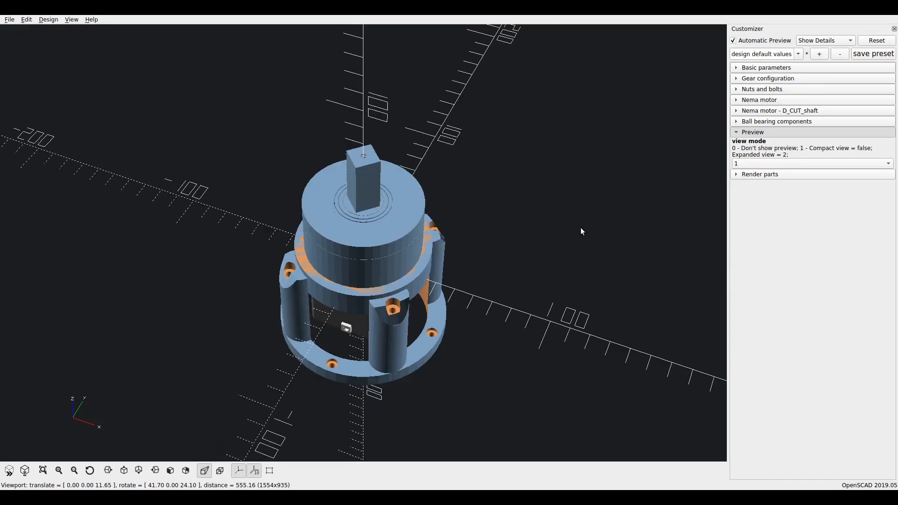
left_click(764, 102)
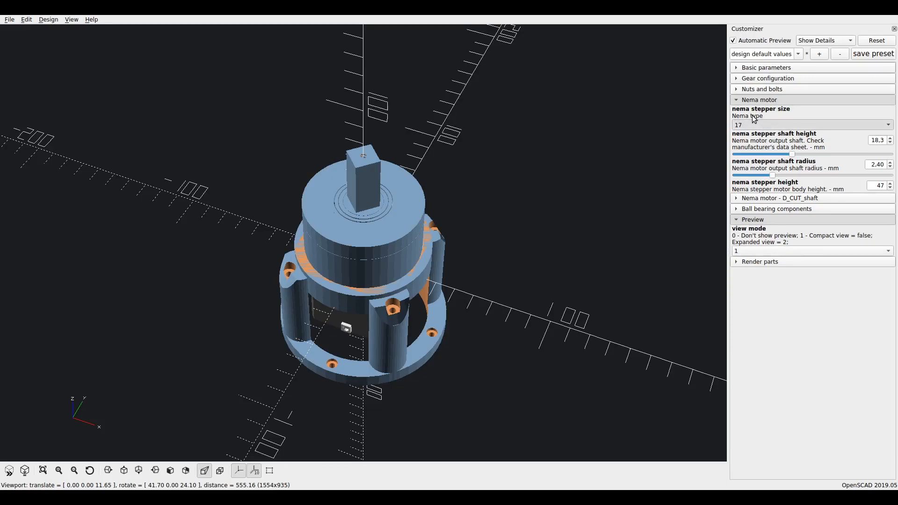
scroll(756, 123, "up", 1)
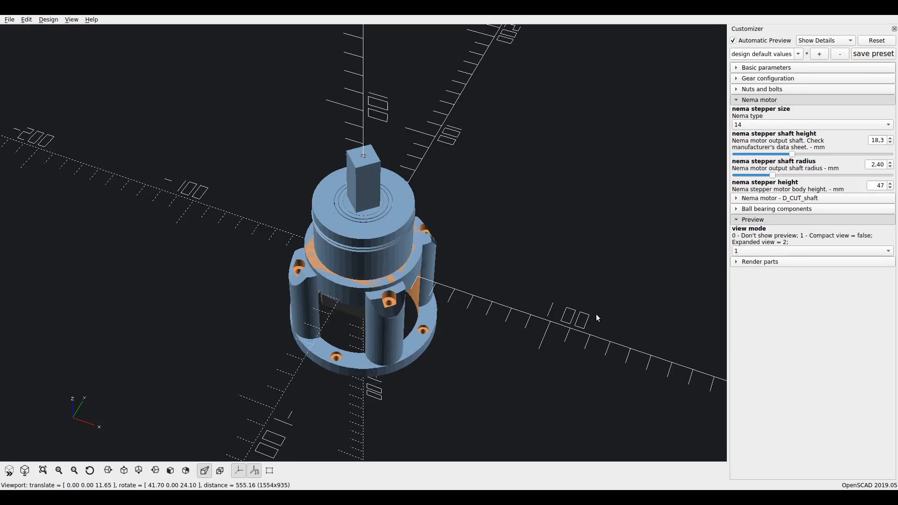
left_click_drag(538, 350, 540, 337)
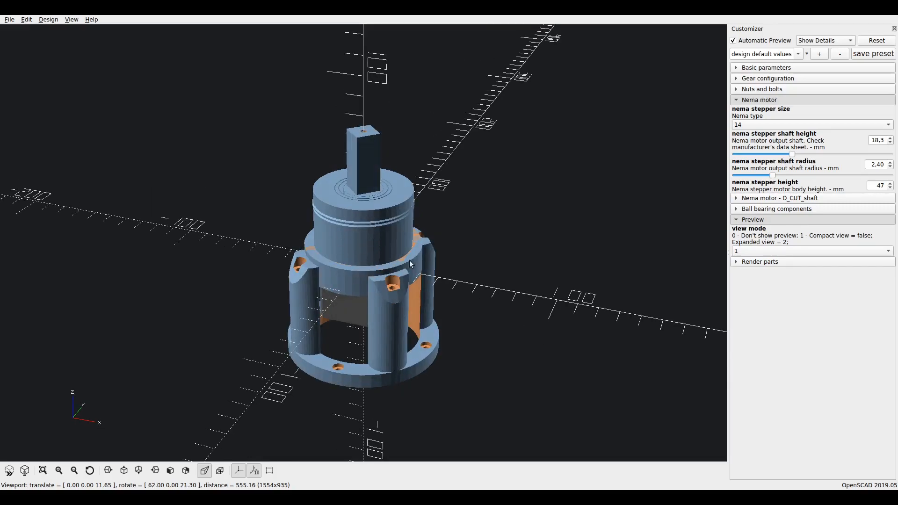
left_click_drag(560, 274, 553, 285)
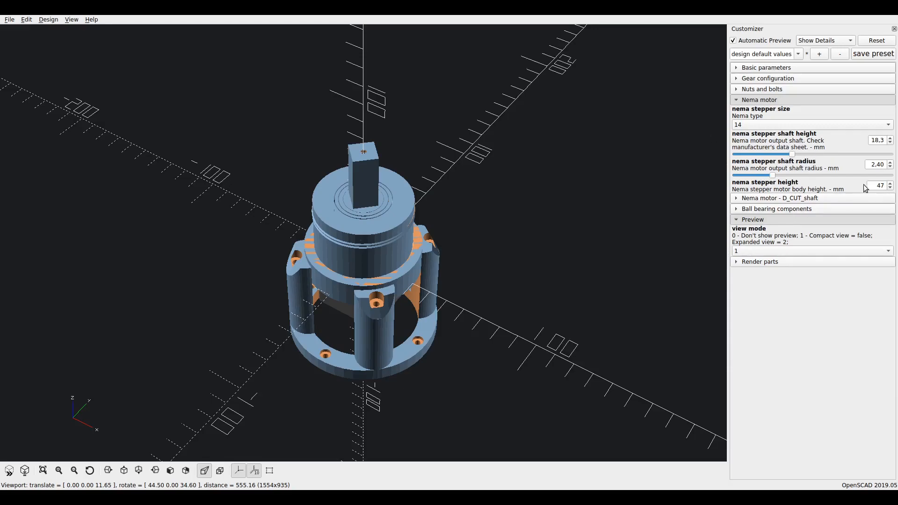
Review the D-cut shaft parameters, leaving both Nema motor parameter groups collapsed.
left_click(753, 198)
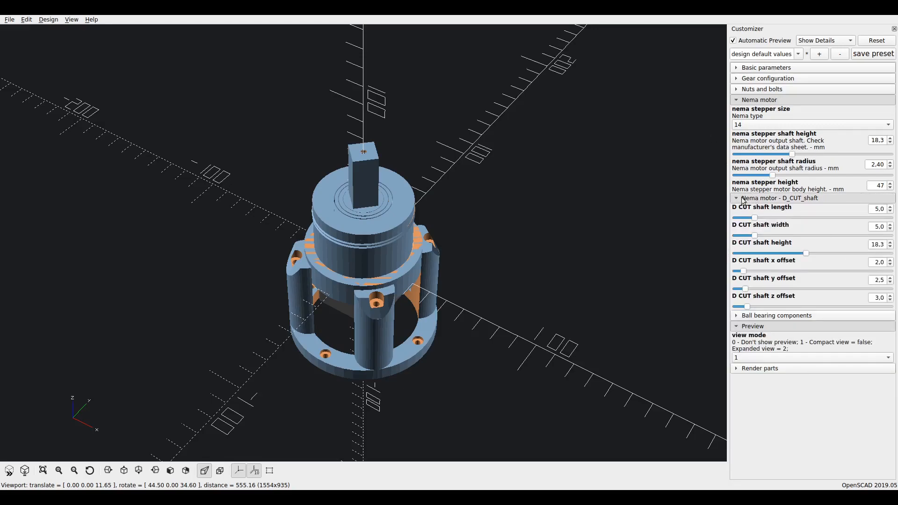
left_click(777, 198)
left_click(770, 100)
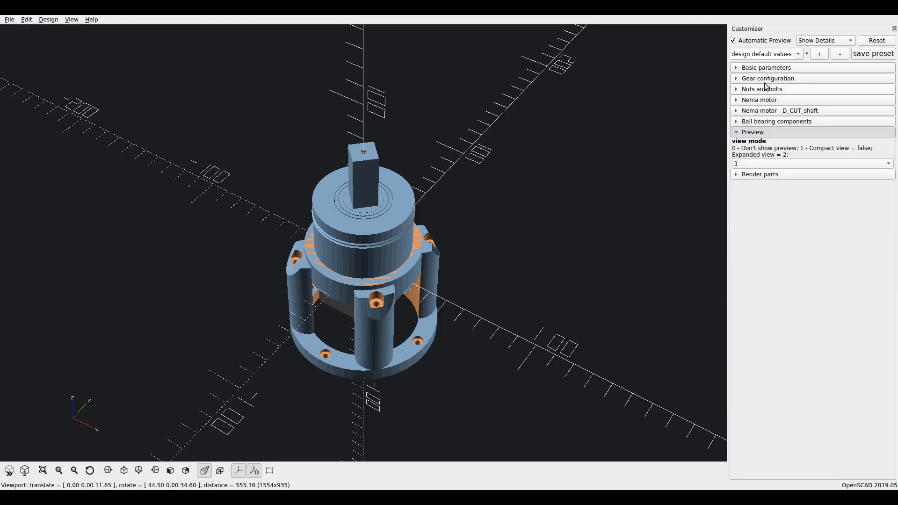
Set the gear mm per tooth to 2.4 in the gear configuration and inspect the assembled gearbox.
left_click(767, 79)
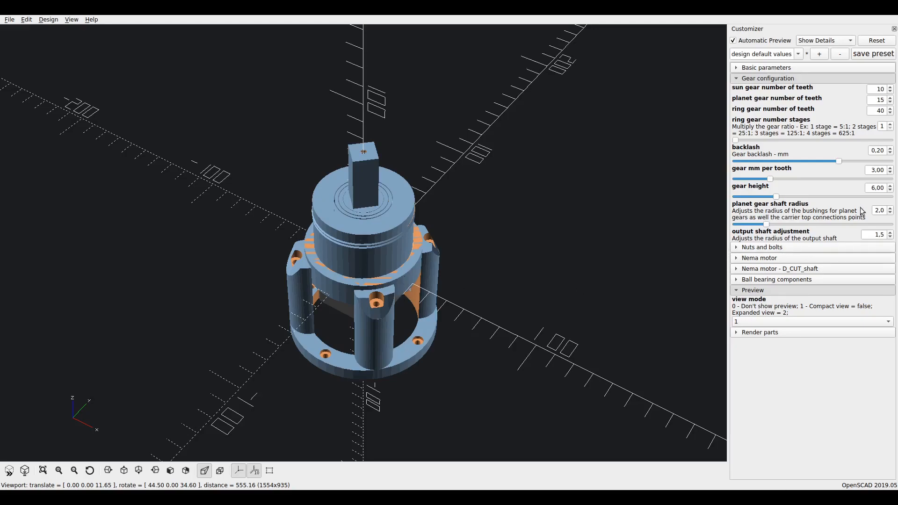
double_click(883, 169)
type("2,4")
key("Return")
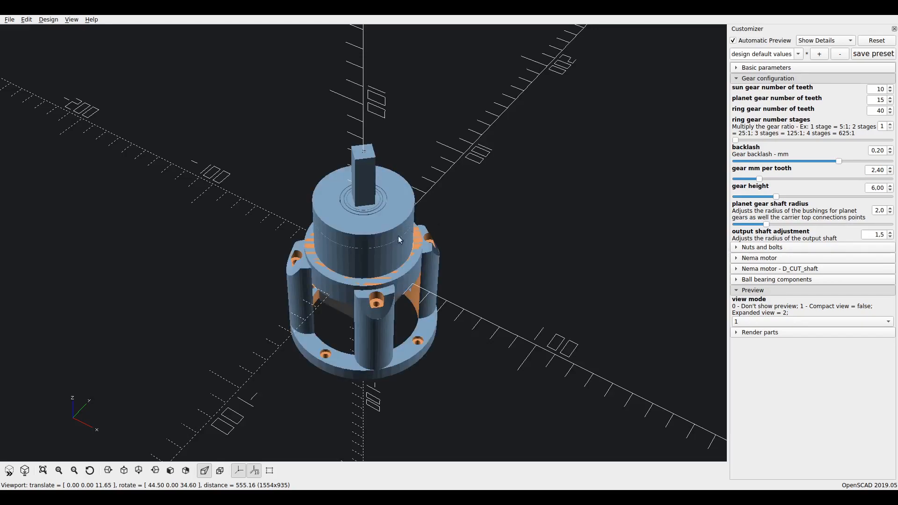
left_click_drag(394, 253, 423, 236)
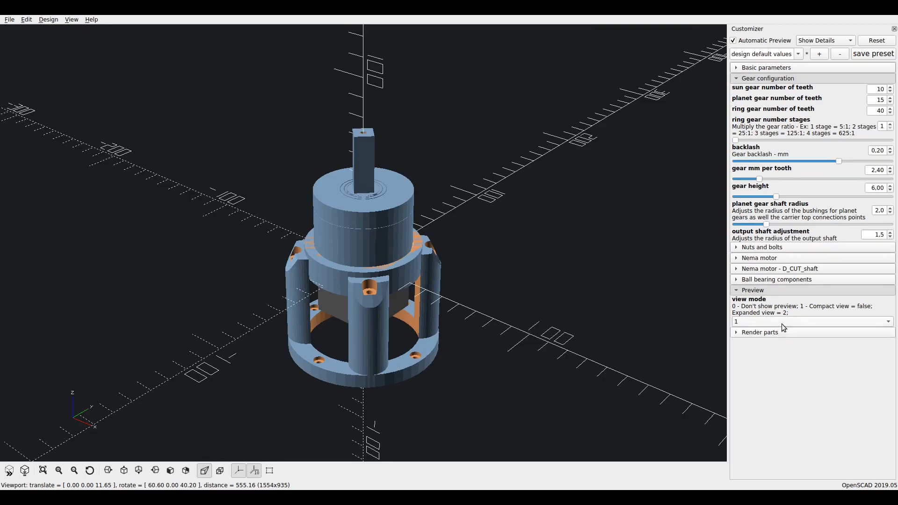
Show the gearbox in expanded view mode 2 and examine the planet gears and their carrier up close.
left_click(762, 334)
left_click_drag(509, 311, 502, 309)
scroll(419, 261, "up", 2)
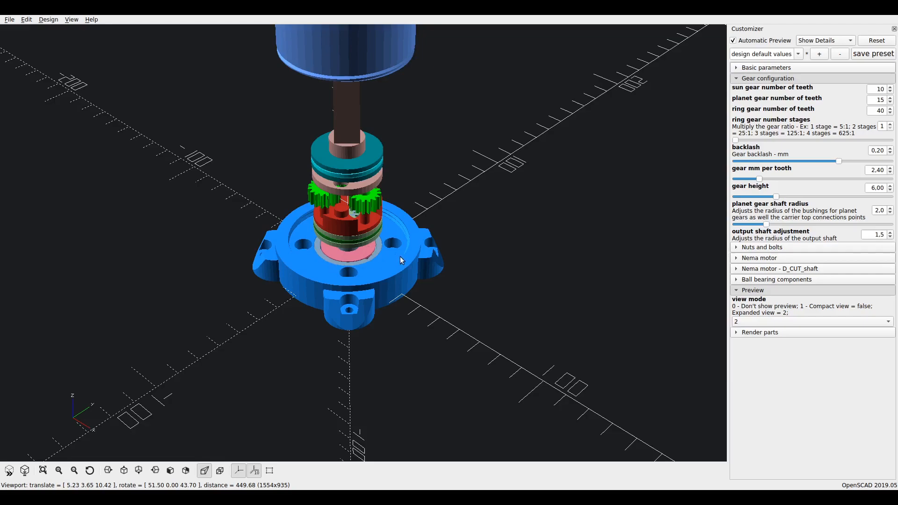
left_click_drag(399, 268, 400, 273)
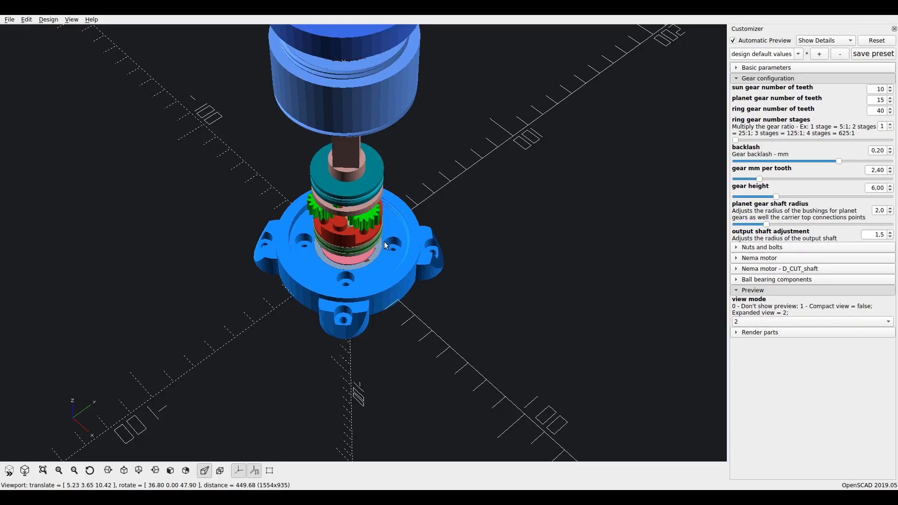
left_click_drag(375, 251, 332, 223)
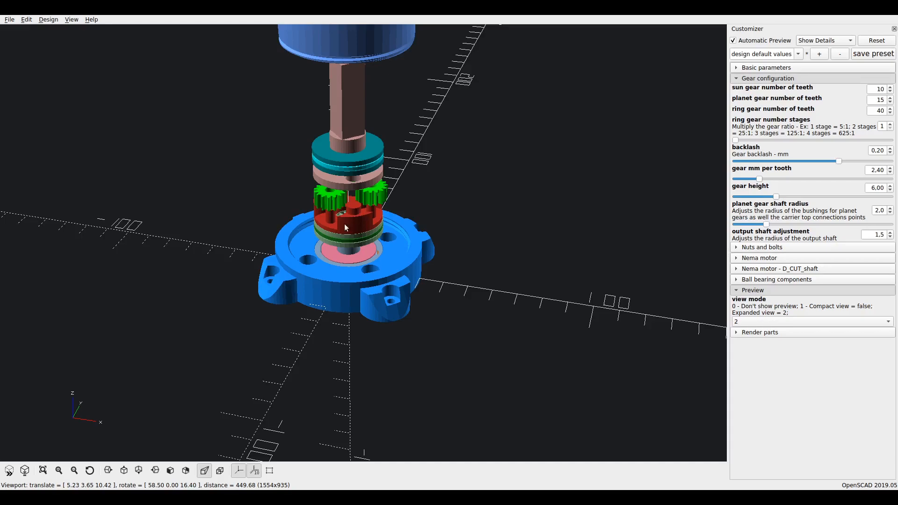
left_click_drag(355, 223, 358, 218)
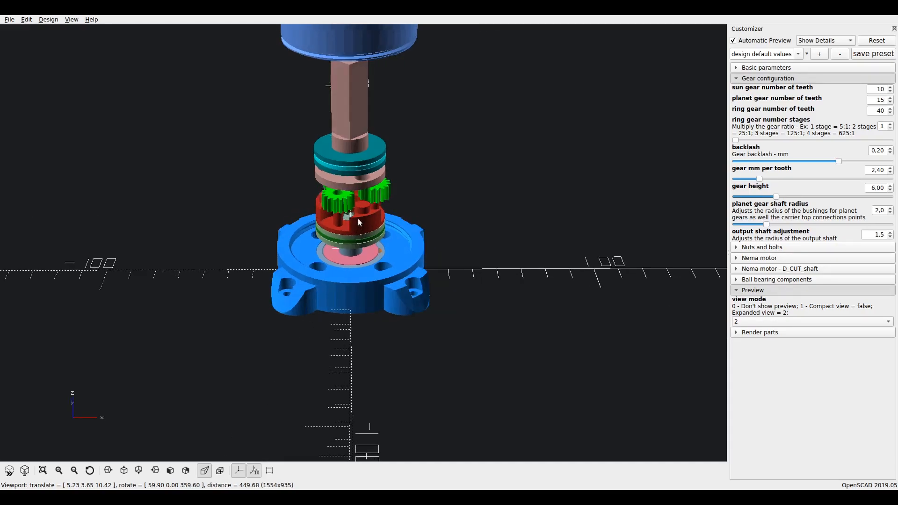
scroll(358, 218, "up", 10)
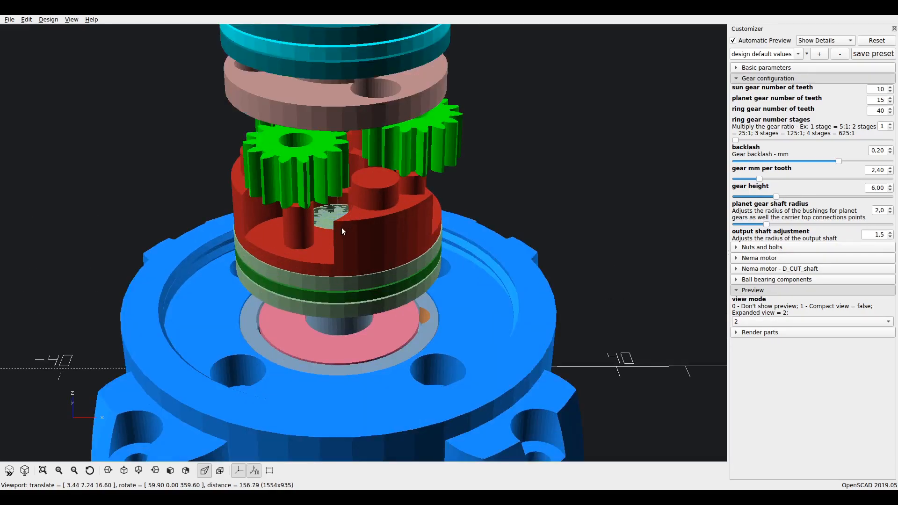
left_click_drag(359, 226, 450, 128)
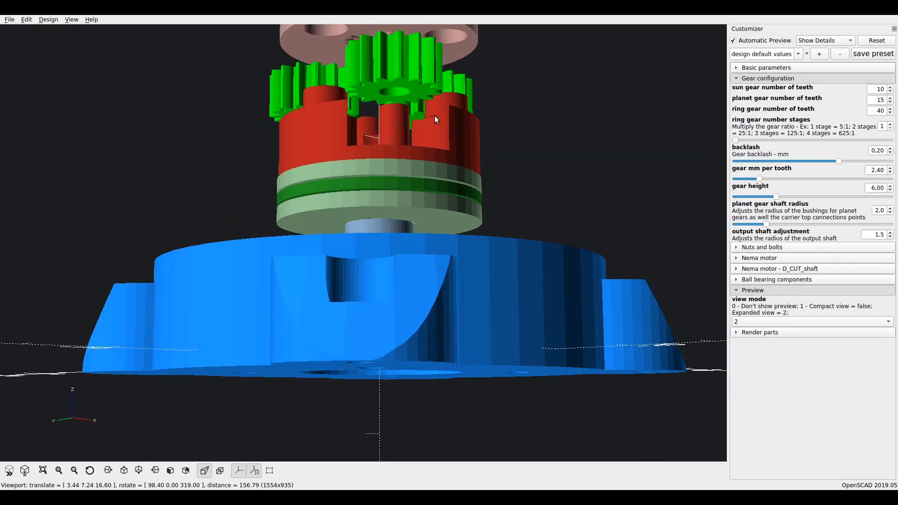
left_click_drag(431, 94, 624, 191)
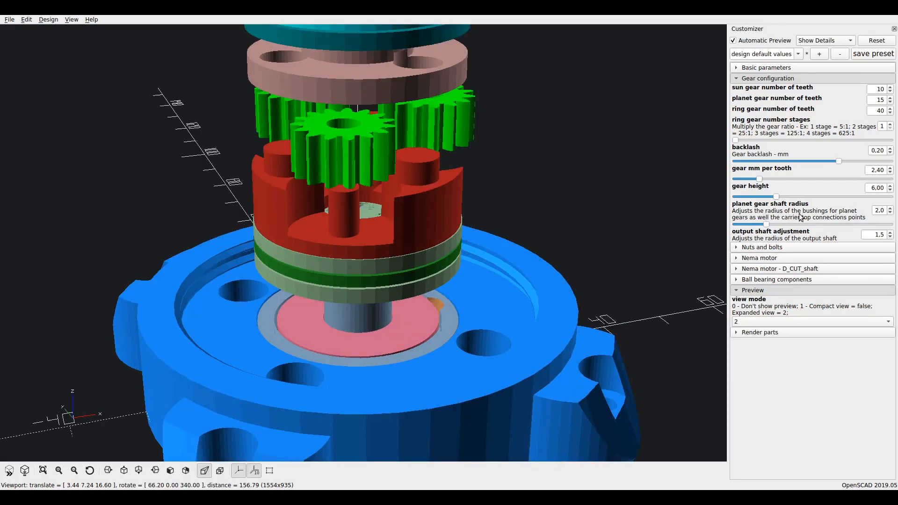
Set the planet gear shaft radius to 1.5 and inspect the carrier posts and the full exploded gearbox.
left_click(881, 210)
key("Return")
type("1,5")
key("Return")
left_click_drag(496, 250, 475, 256)
scroll(475, 256, "down", 1)
scroll(474, 253, "down", 5)
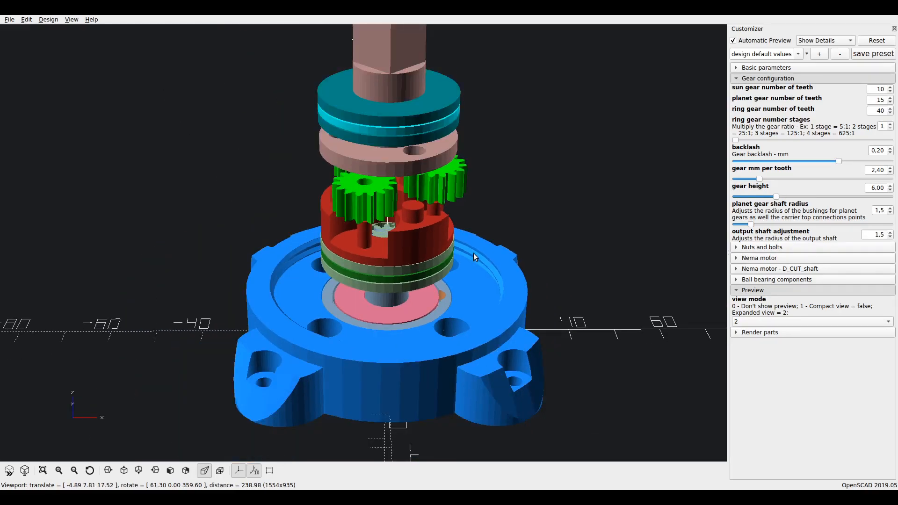
scroll(486, 249, "down", 4)
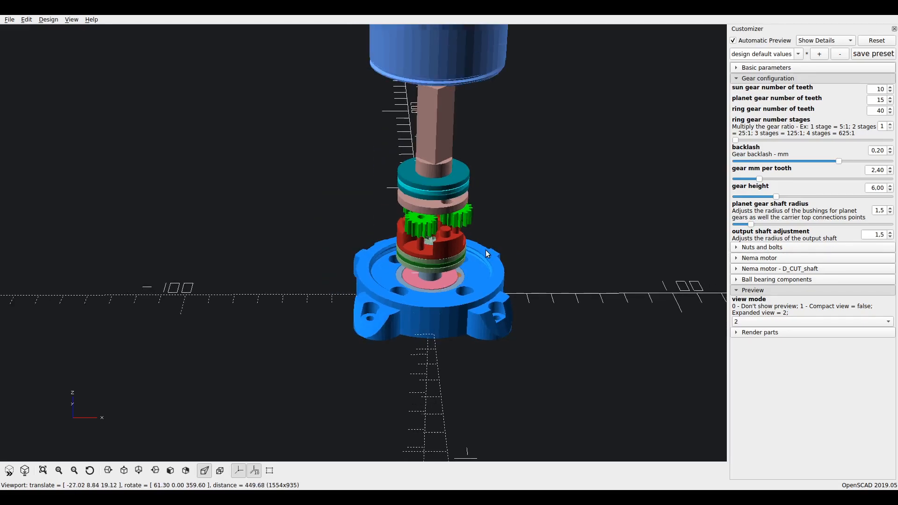
right_click_drag(570, 251, 558, 256)
right_click_drag(608, 233, 609, 237)
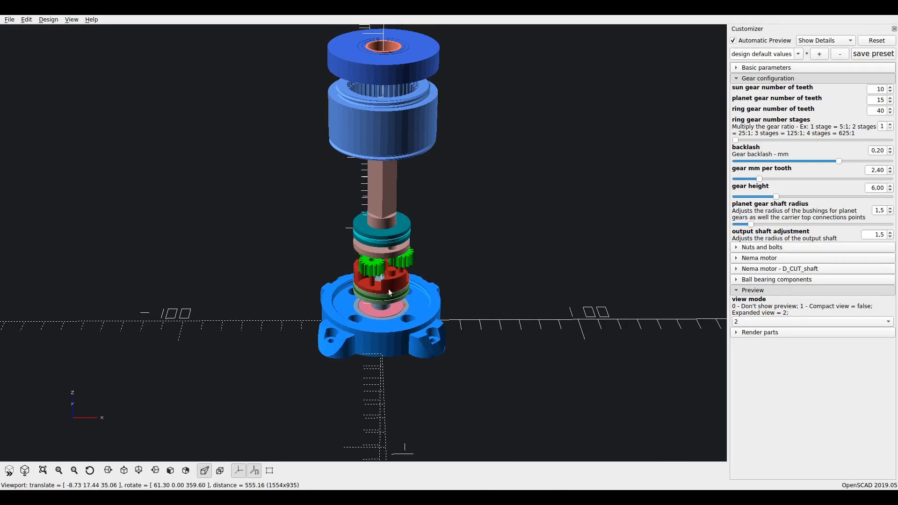
Set the ring gear number of stages to 2 and preview the whole gearbox in compact view mode 1.
left_click(884, 125)
key("Up")
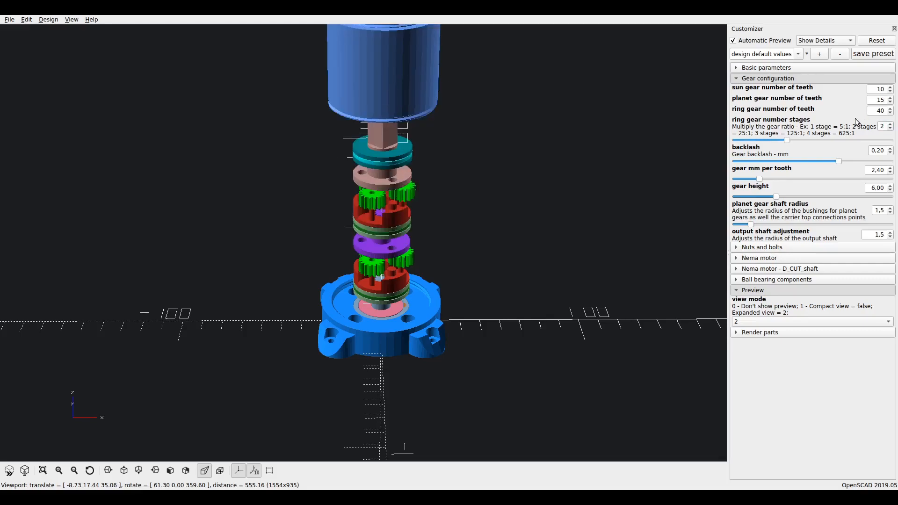
key("ctrl+shift+v")
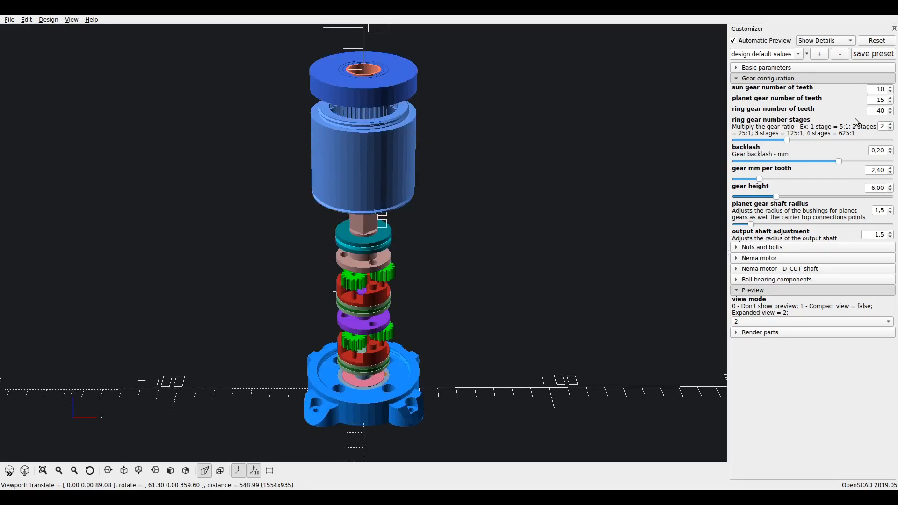
mouse_move(534, 220)
left_mouse_down()
mouse_move(526, 246)
mouse_move(529, 193)
left_mouse_up()
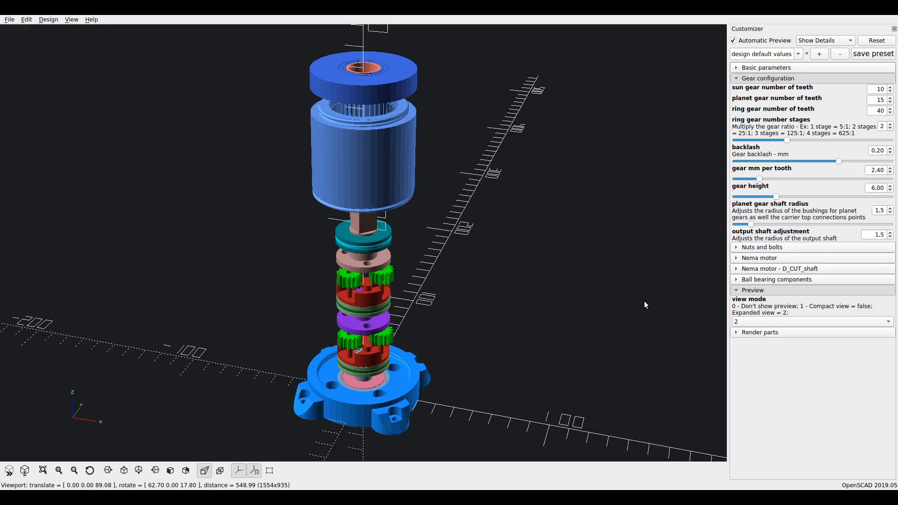
left_click(746, 310)
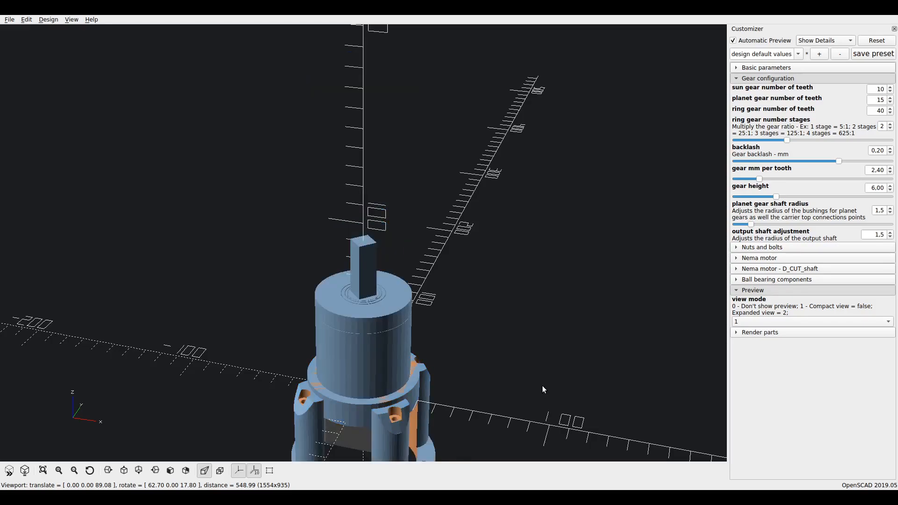
key("ctrl+shift+v")
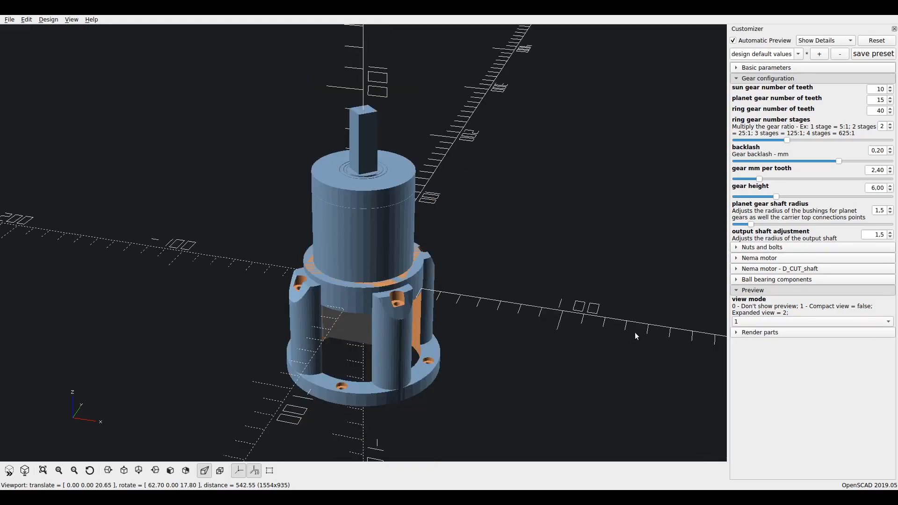
Set the nema stepper size to 34 and inspect the whole gearbox and motor from several sides.
left_click(768, 78)
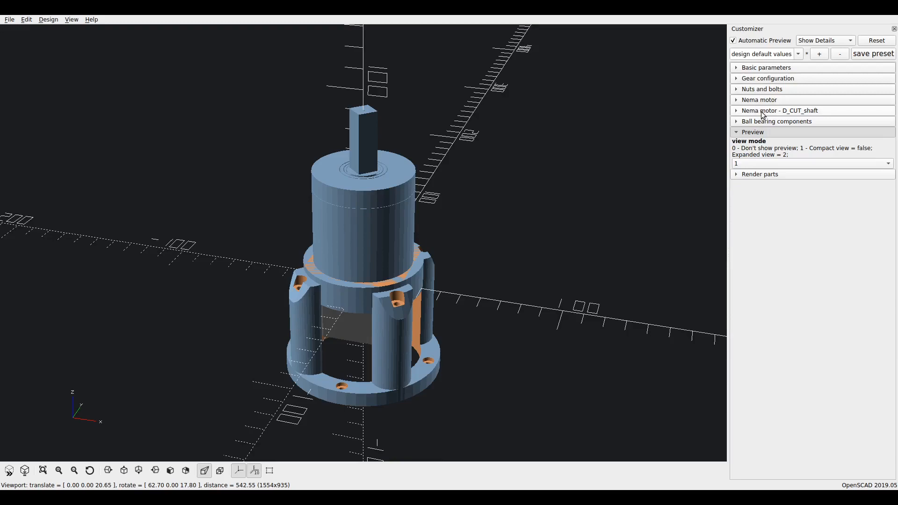
left_click(760, 101)
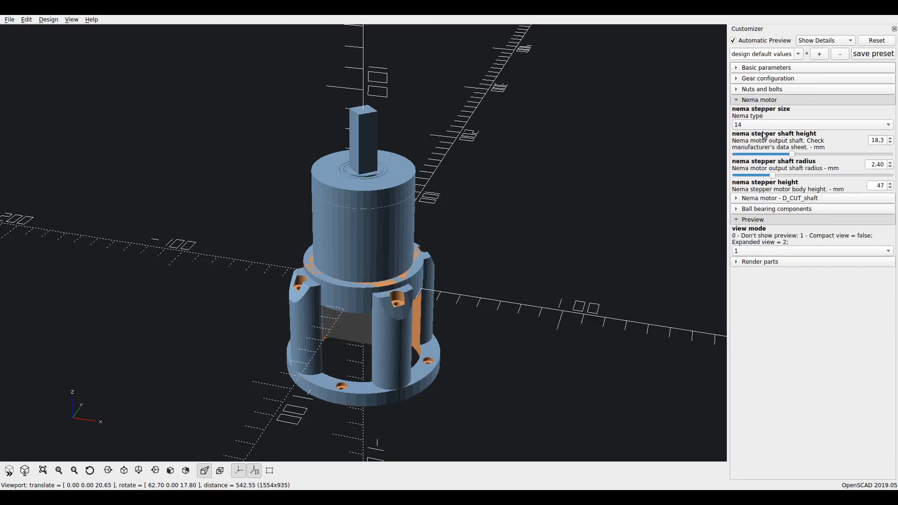
left_click(746, 155)
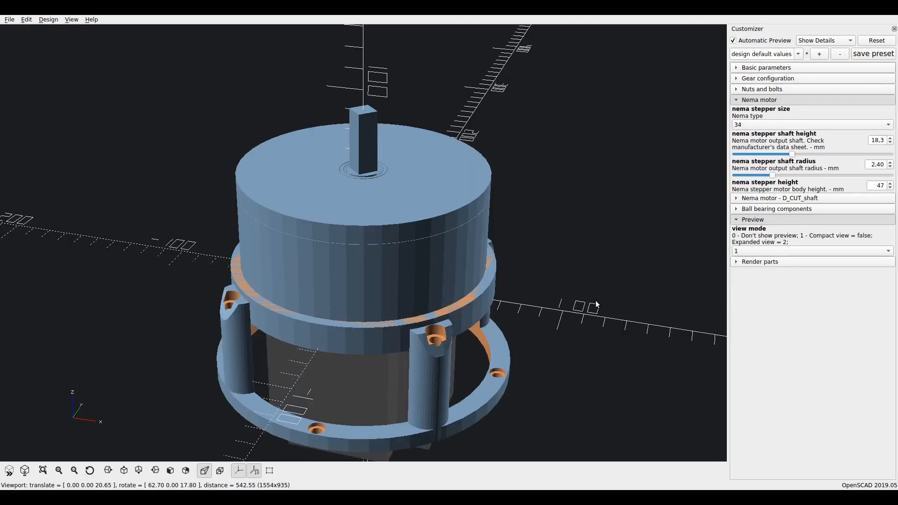
key("ctrl+shift+v")
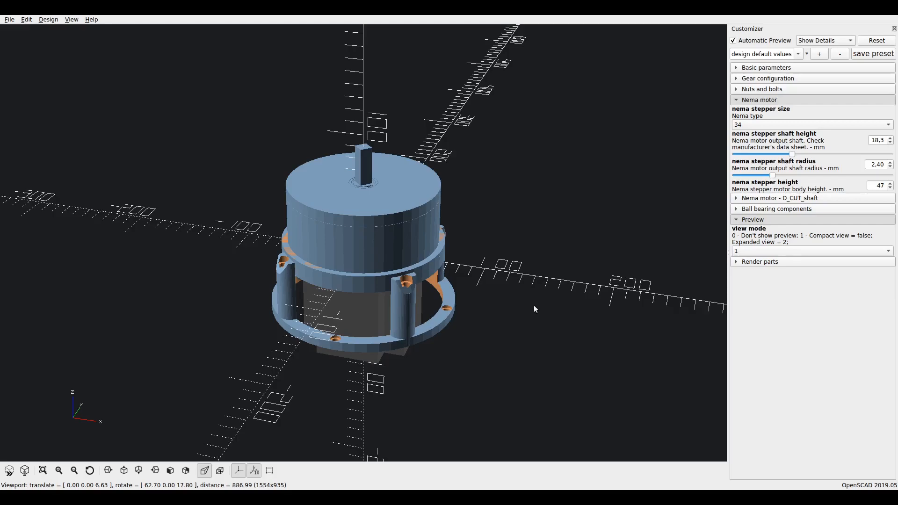
left_click_drag(494, 312, 308, 289)
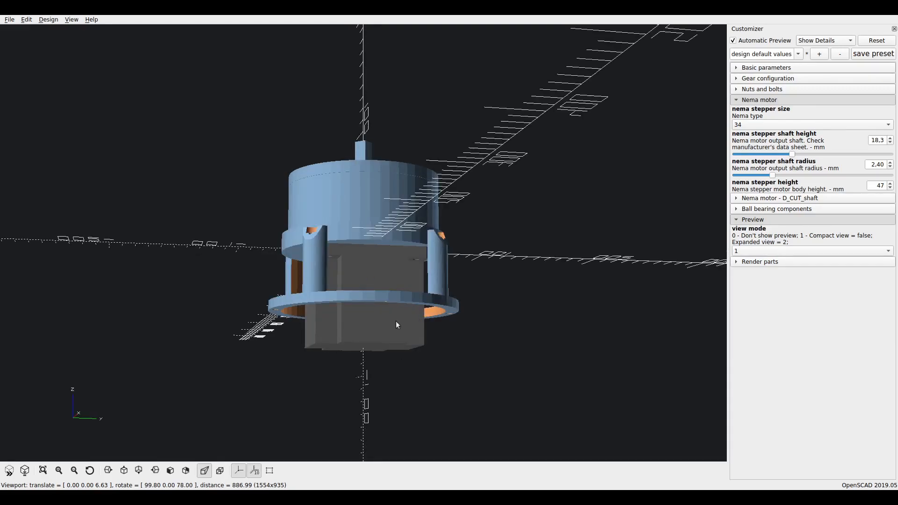
left_click_drag(545, 273, 382, 328)
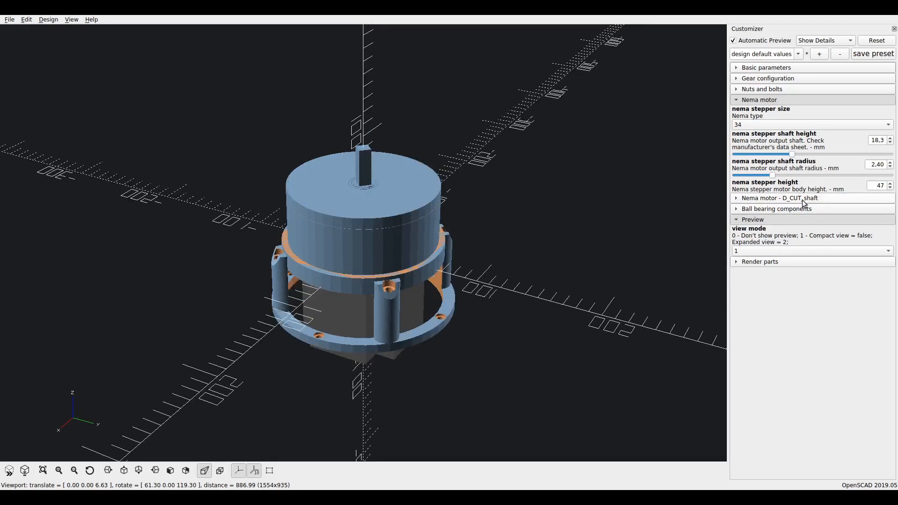
Set the nema stepper height to 80 mm and inspect how the motor body fits within the stand.
double_click(880, 185)
type("80")
key("Return")
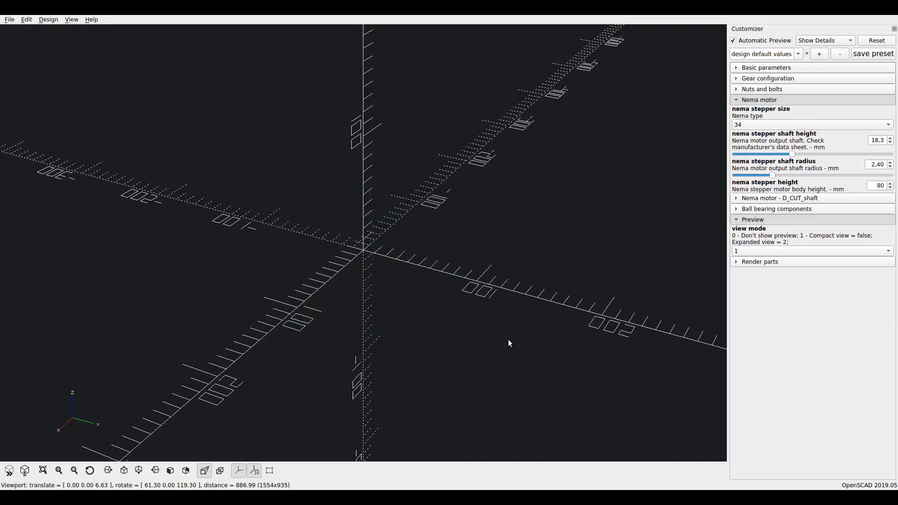
mouse_move(470, 366)
left_mouse_down()
mouse_move(479, 352)
mouse_move(469, 360)
mouse_move(486, 362)
left_mouse_up()
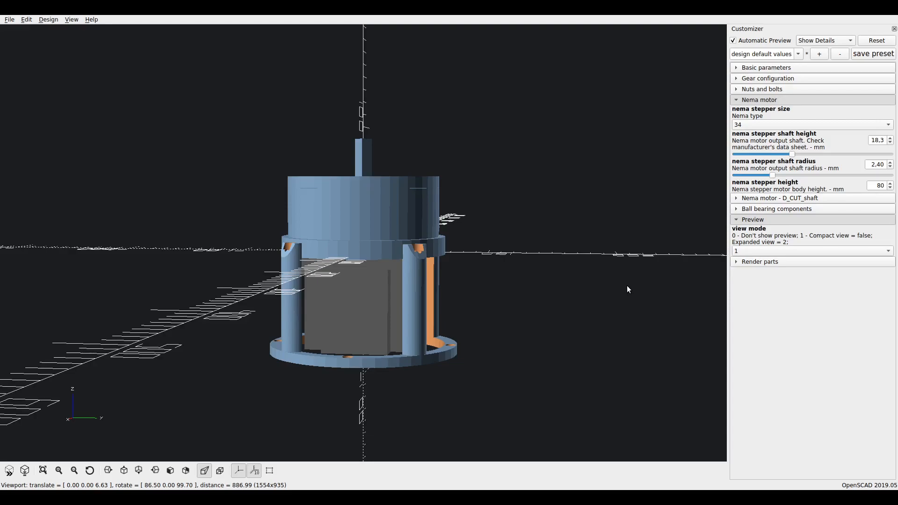
left_click_drag(618, 262, 607, 266)
left_click_drag(360, 209, 361, 208)
left_click_drag(455, 203, 456, 202)
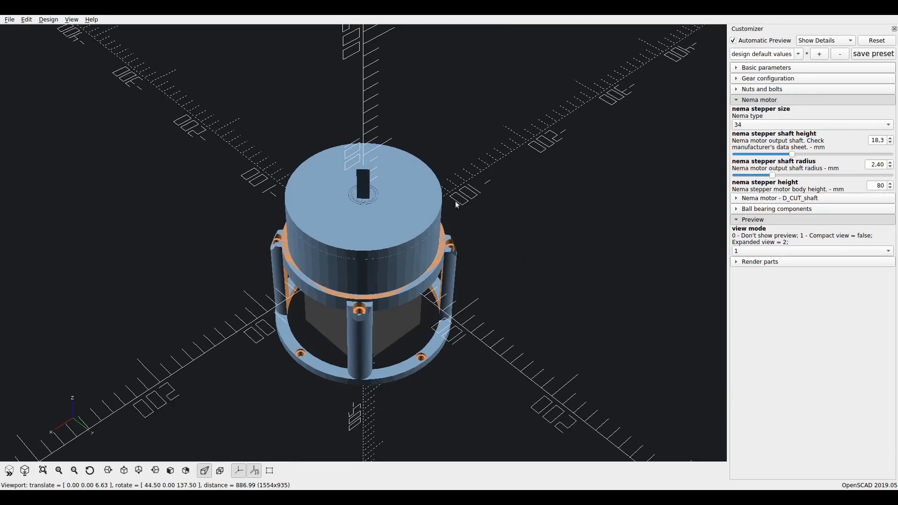
Switch the preview to expanded view mode 2 and frame the whole exploded gearbox.
left_click(782, 253)
key("Down")
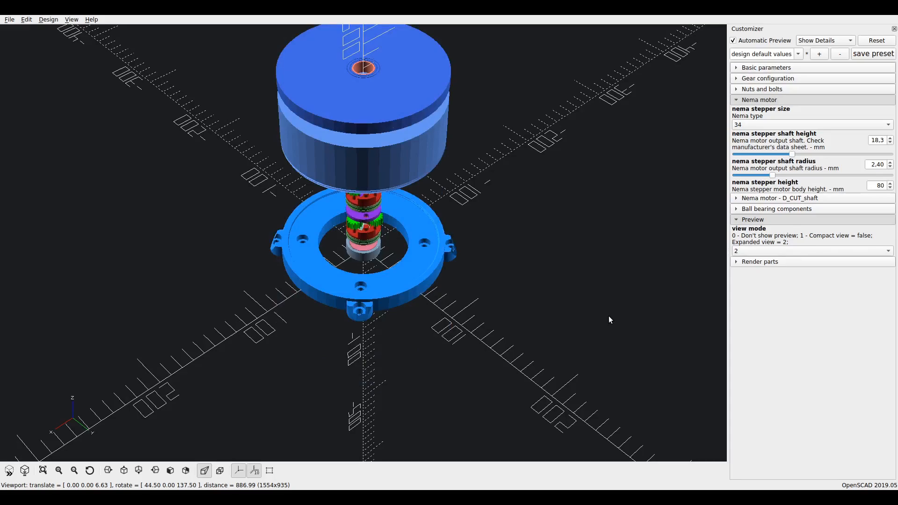
key("ctrl+shift+v")
left_click_drag(591, 362, 588, 365)
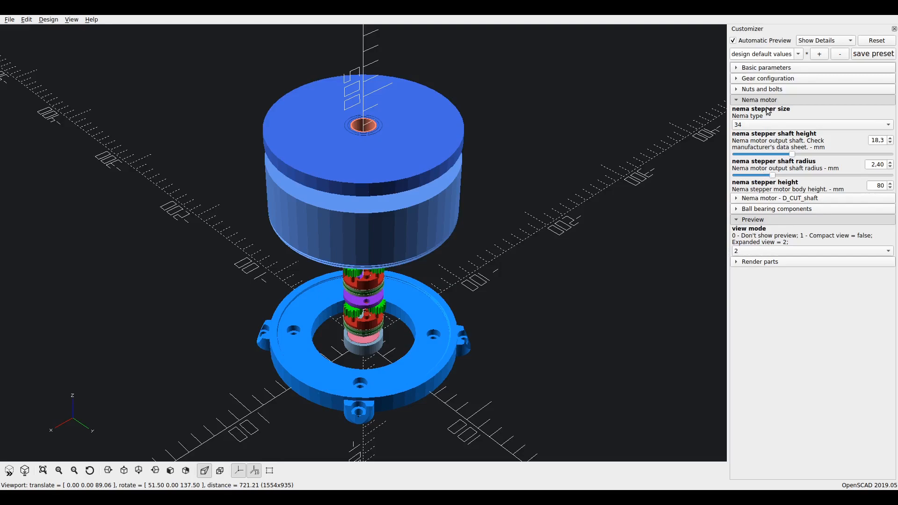
Set the gear mm per tooth to 6.5 and inspect the gear stages from the side.
left_click(773, 80)
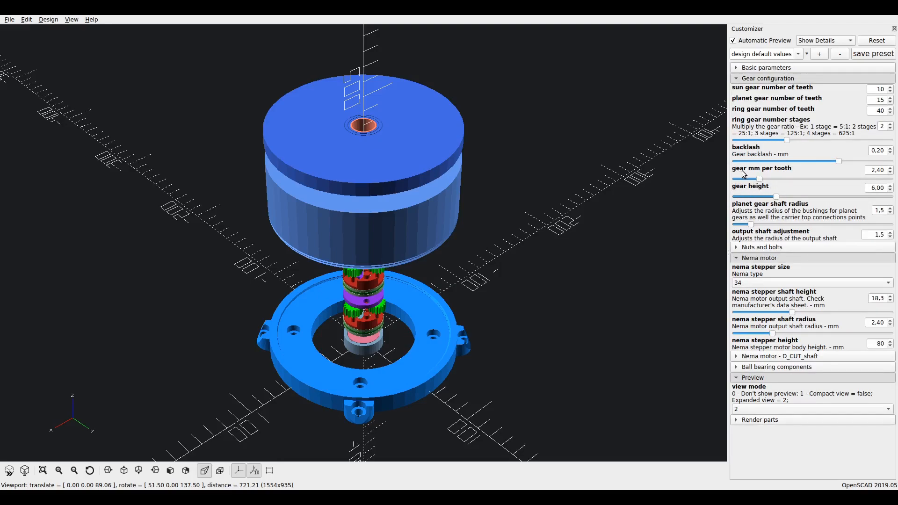
left_click_drag(886, 171, 861, 173)
type("6,5")
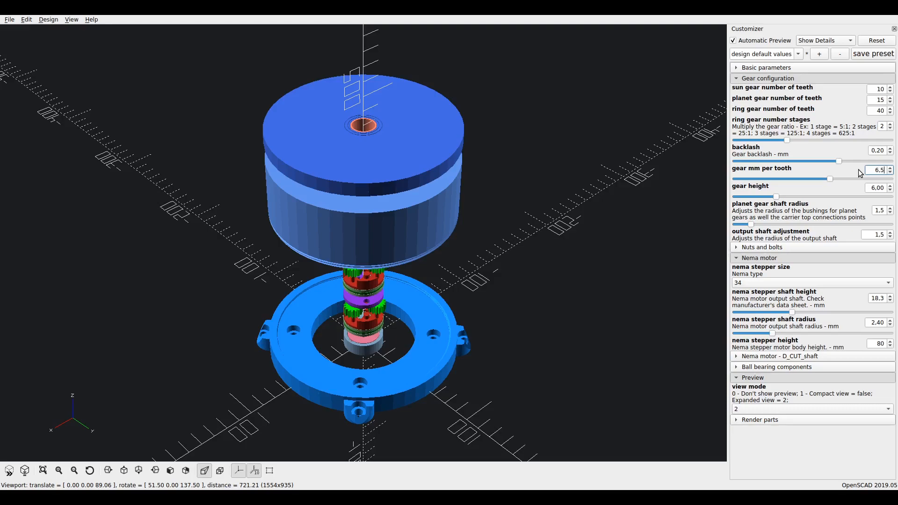
key("Return")
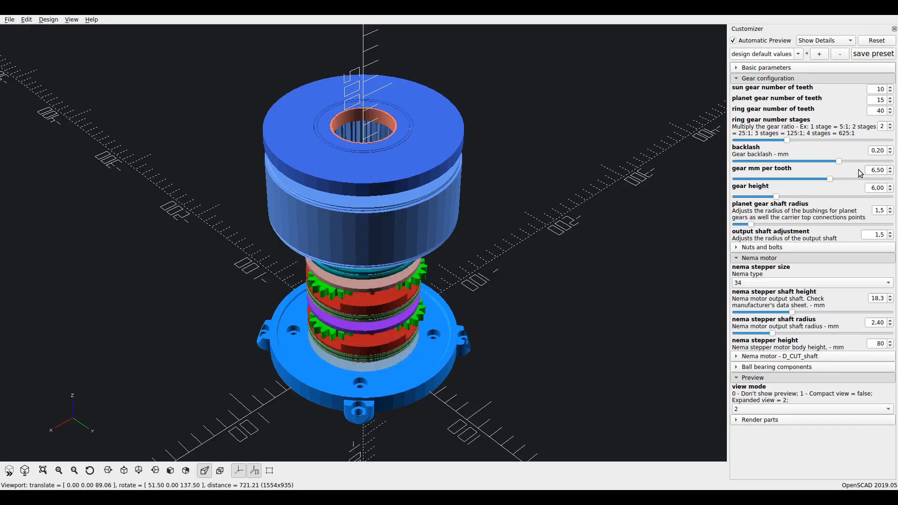
mouse_move(535, 311)
left_mouse_down()
mouse_move(532, 299)
mouse_move(544, 298)
left_mouse_up()
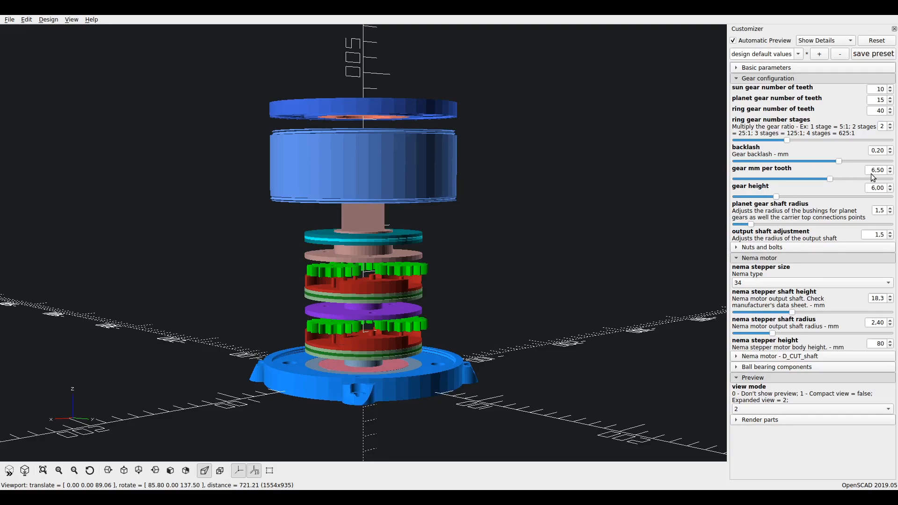
Set the gear height to 9 and inspect the thickened gear stages.
double_click(875, 188)
type("9")
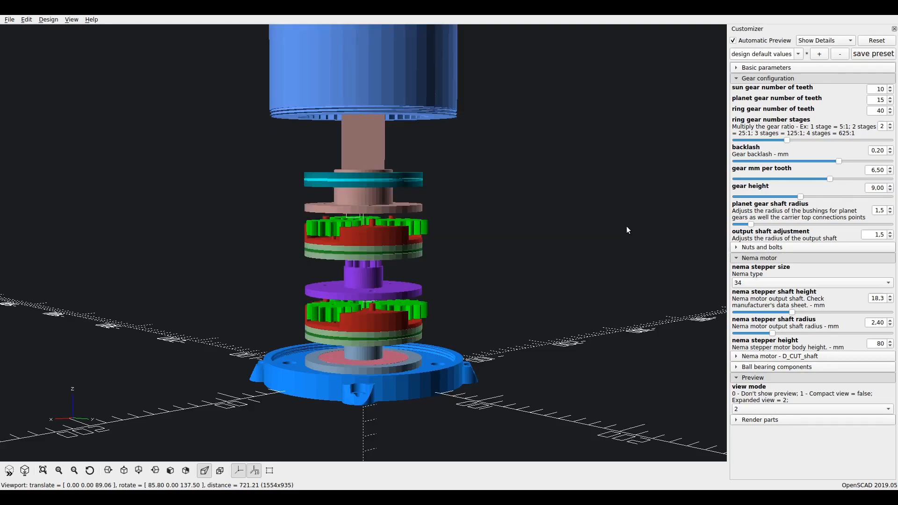
left_click_drag(559, 279, 560, 270)
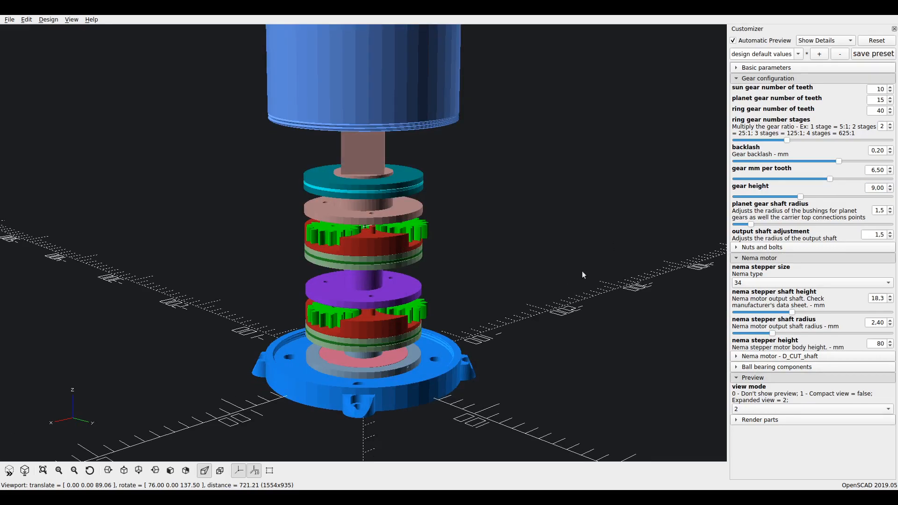
Set the gear height to 11 and inspect the gear stages in the exploded view.
double_click(877, 187)
type("11")
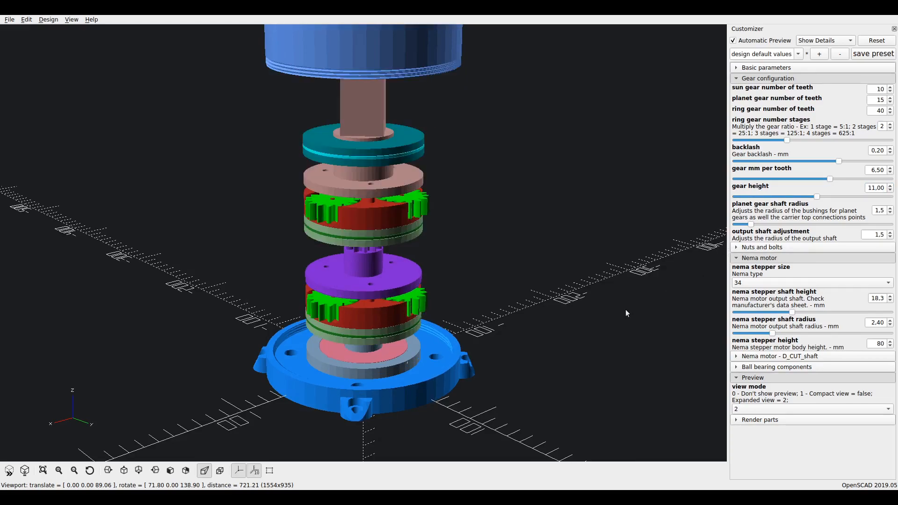
left_click_drag(538, 290, 519, 306)
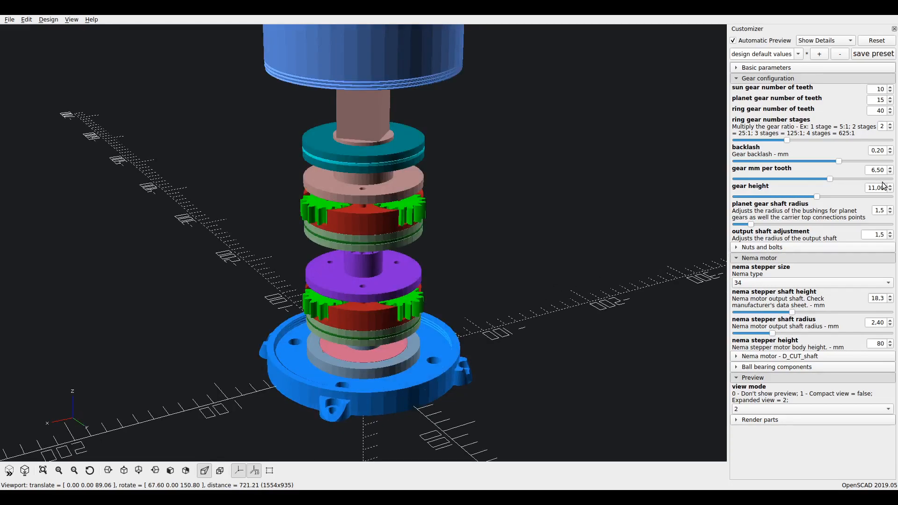
Set the gear height to 6 and inspect the thinner gear stages from the side and from above.
left_click_drag(884, 186, 855, 188)
type("6")
key("Return")
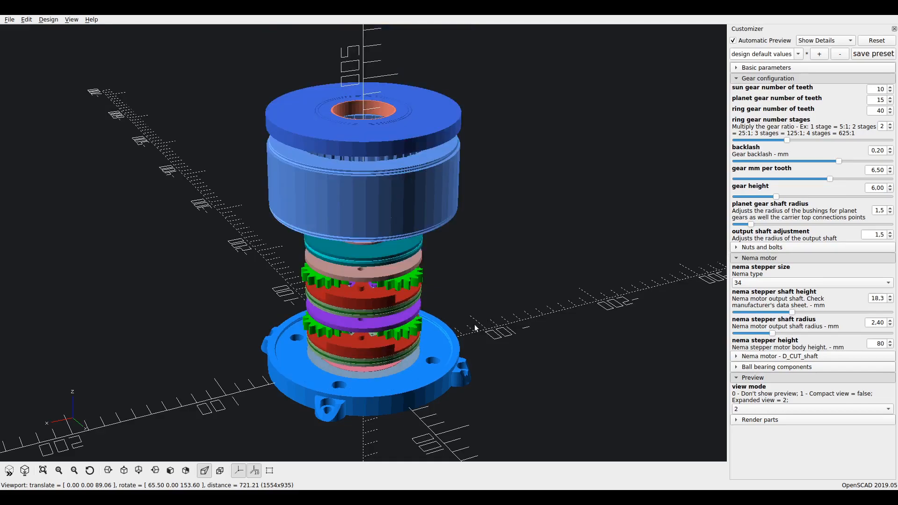
left_click_drag(488, 304, 380, 346)
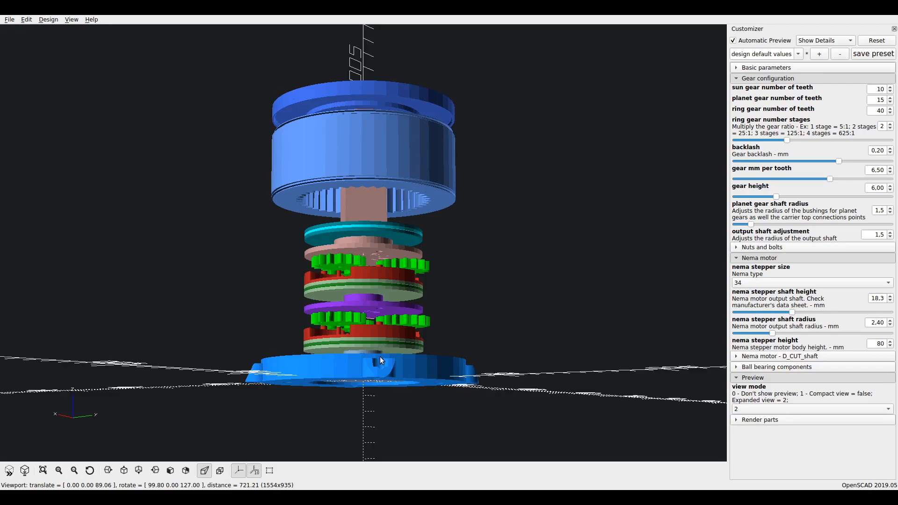
left_click_drag(374, 381, 463, 260)
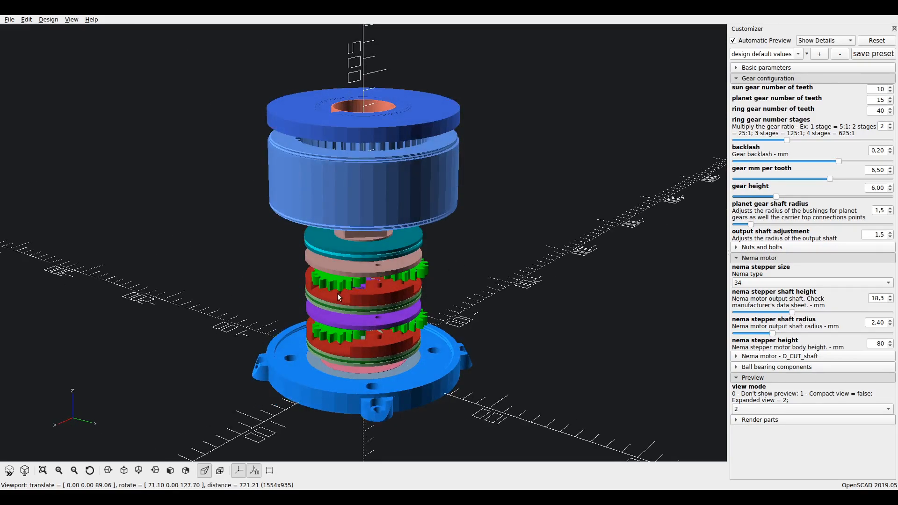
scroll(327, 292, "up", 1)
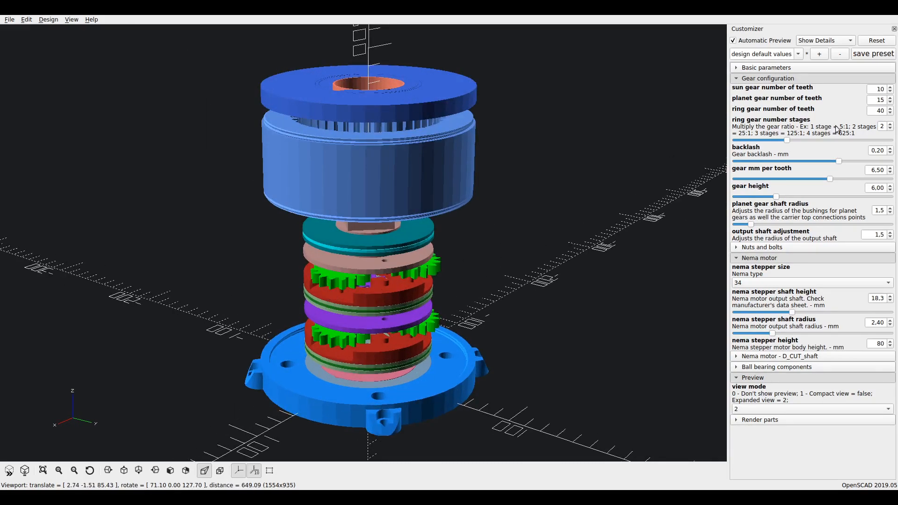
Reduce the ring gear number stages to 1 and set the planet gear shaft radius to 3.
left_click(889, 129)
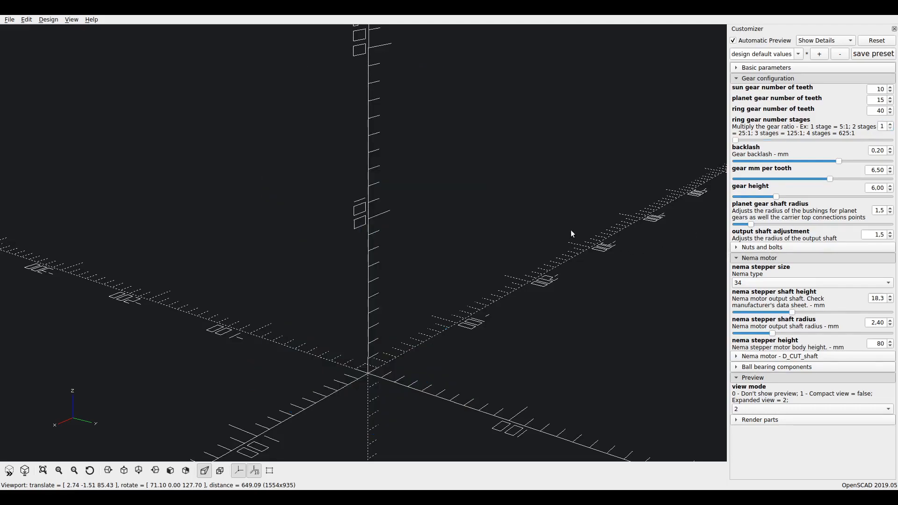
left_click_drag(500, 324, 511, 311)
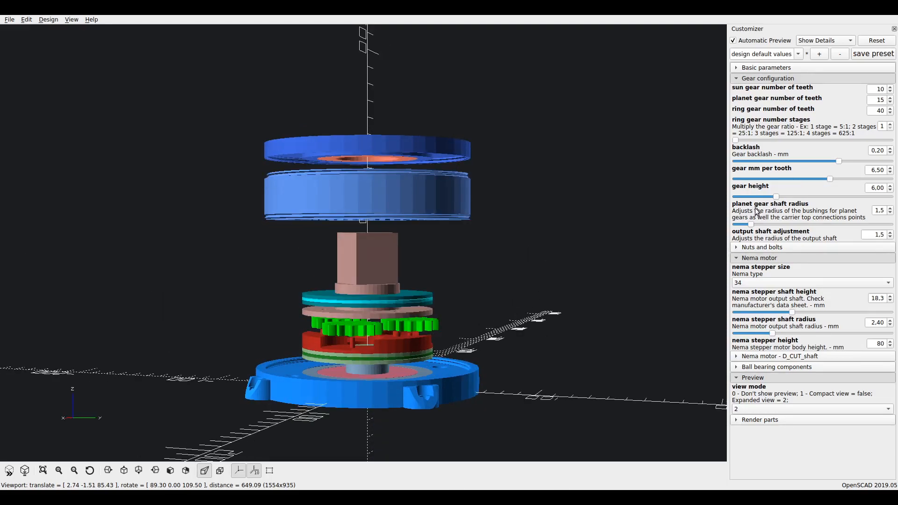
left_click_drag(886, 208, 868, 213)
type("3")
key("Return")
left_click_drag(573, 278, 572, 286)
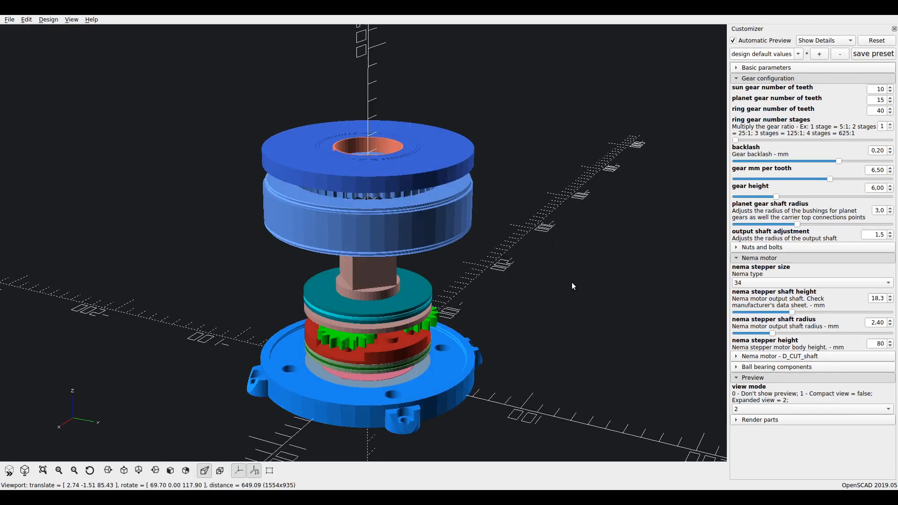
Set the planet gear shaft radius to 4 and view the single gear stage from the side.
double_click(872, 211)
type("4")
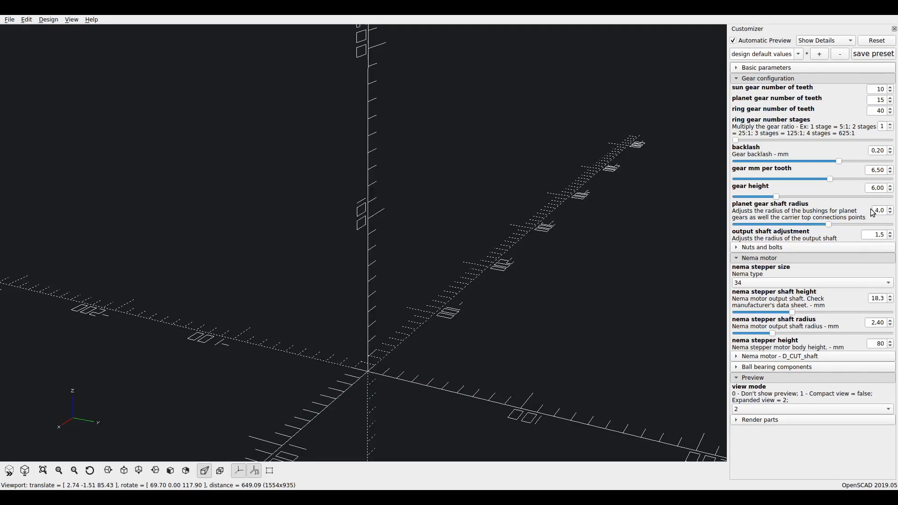
mouse_move(499, 346)
left_mouse_down()
mouse_move(502, 338)
mouse_move(493, 357)
left_mouse_up()
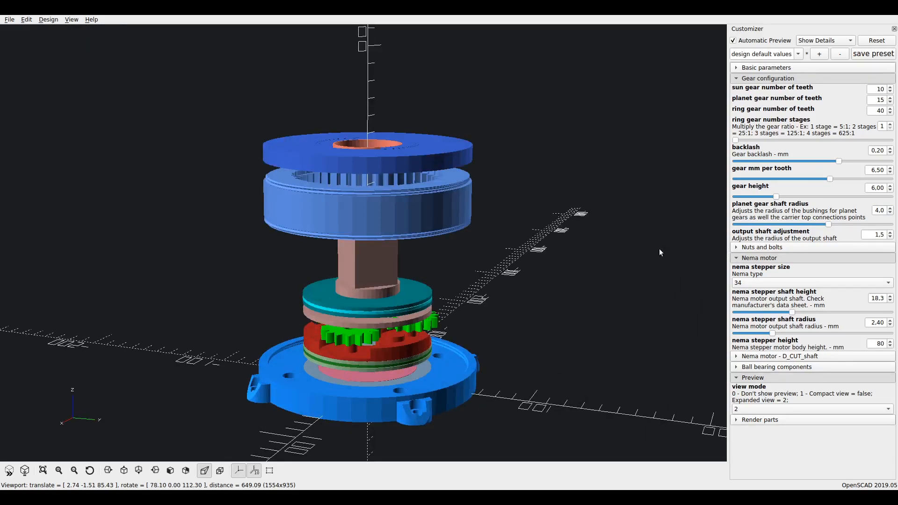
Set the gear height to 12 and inspect the whole exploded single-stage gearbox.
double_click(878, 189)
type("12")
key("Return")
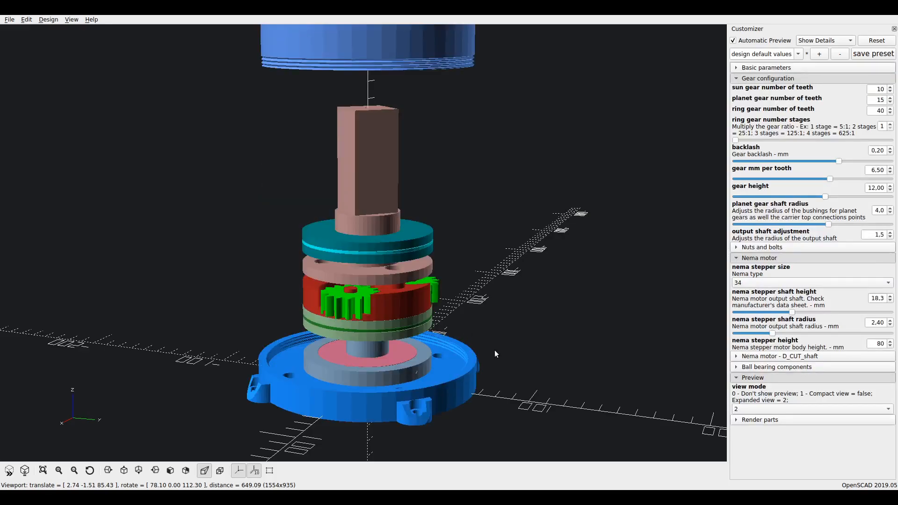
scroll(556, 309, "up", 2)
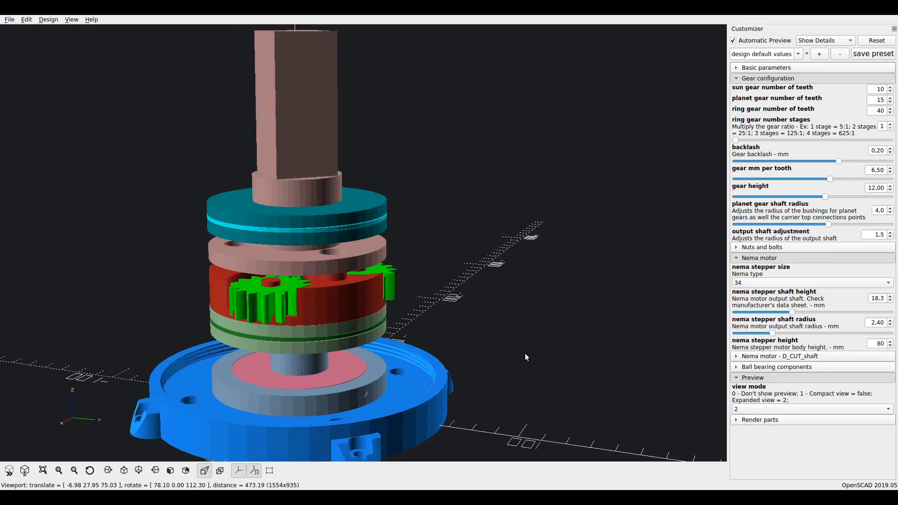
scroll(524, 353, "down", 2)
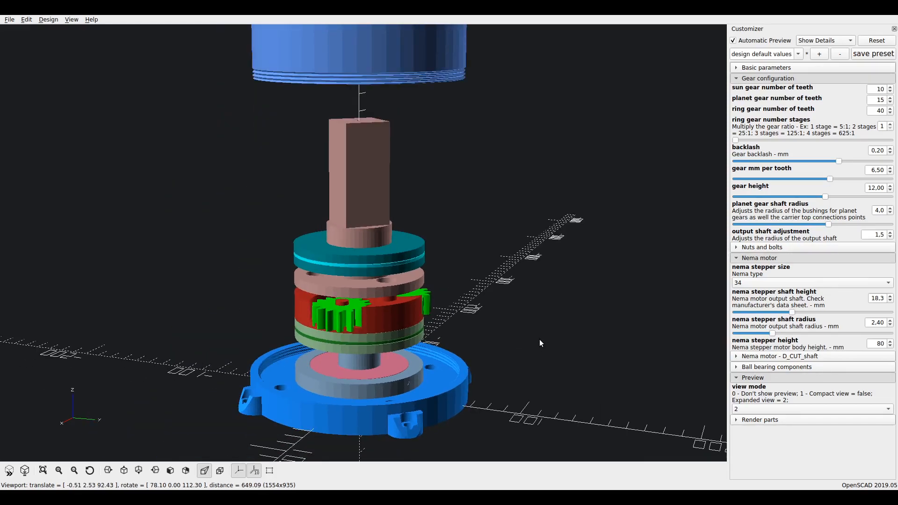
left_click_drag(539, 348, 533, 341)
scroll(534, 340, "down", 4)
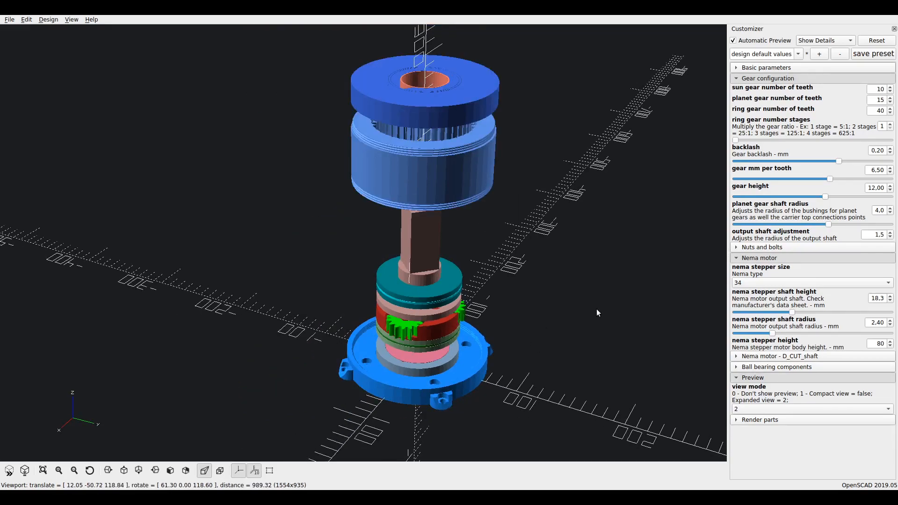
mouse_move(605, 302)
left_mouse_down()
mouse_move(601, 308)
mouse_move(598, 298)
left_mouse_up()
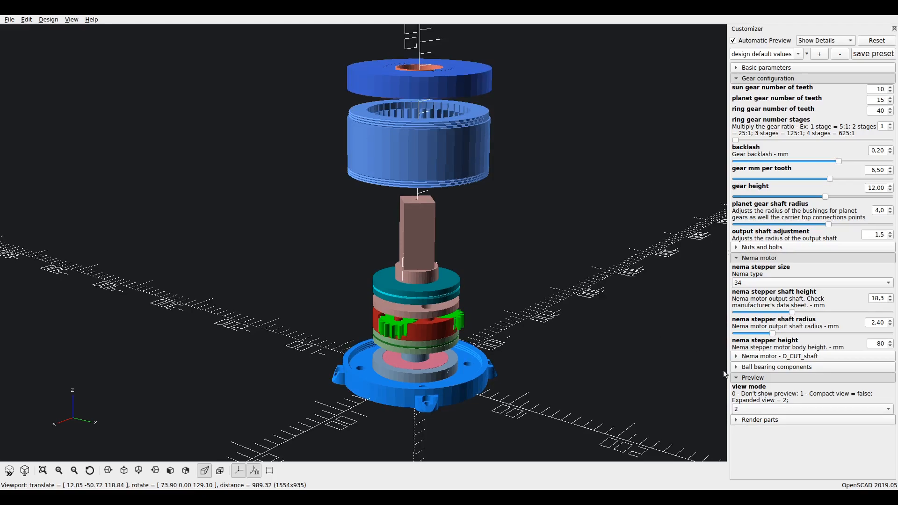
Set the preview view mode to 0, show only the nema motor plate and inspect it up close.
scroll(753, 409, "up", 2)
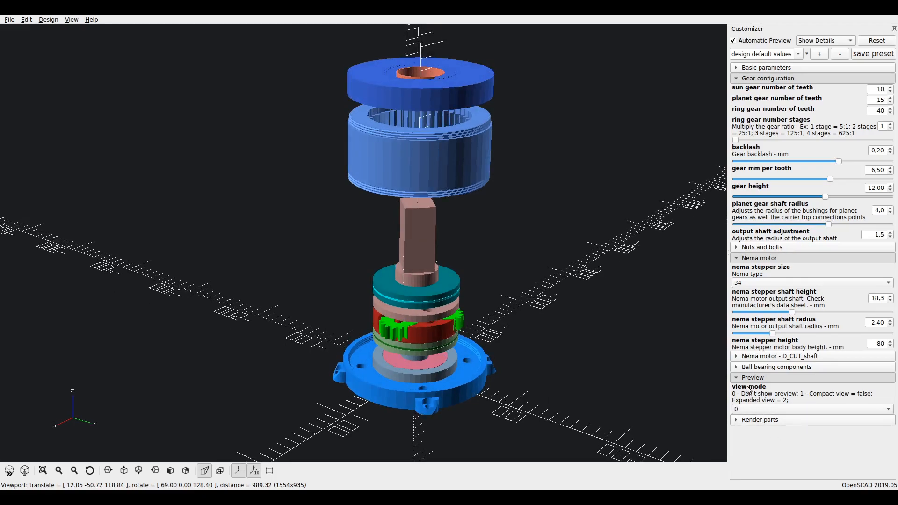
left_click(761, 420)
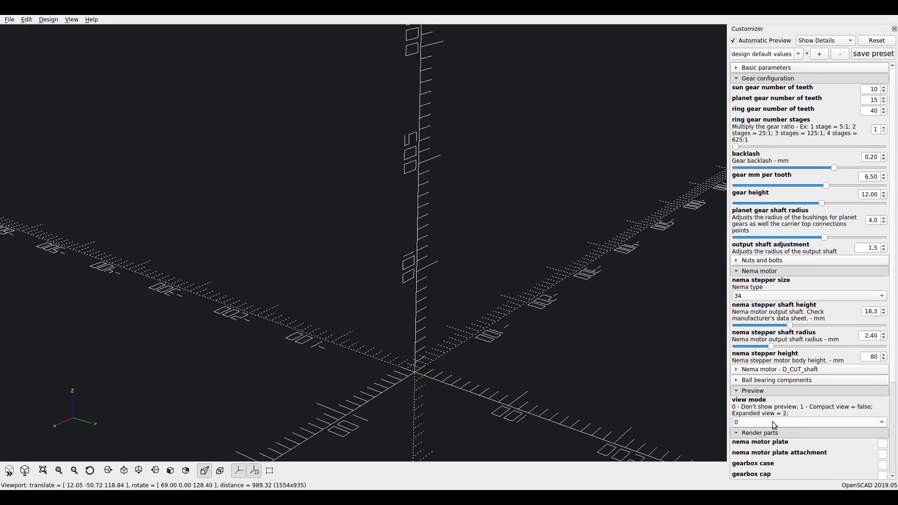
scroll(794, 405, "down", 4)
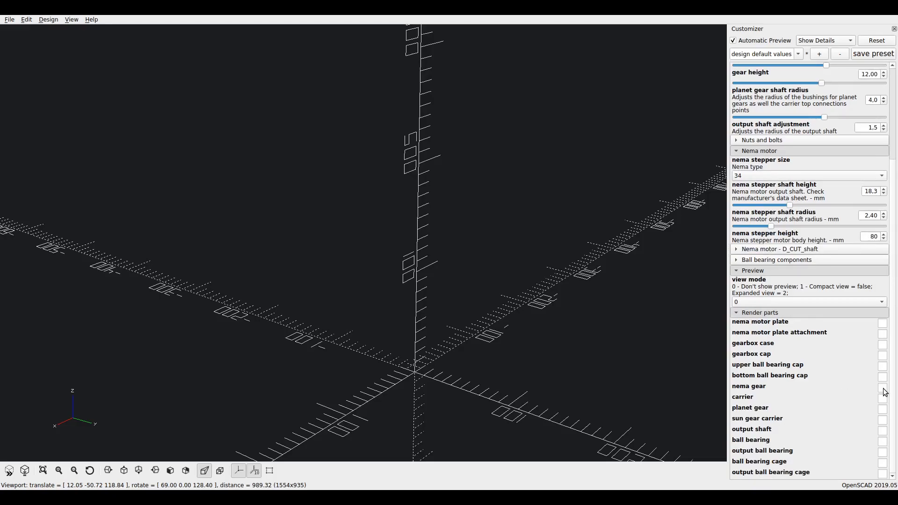
left_click(883, 324)
left_click_drag(599, 335, 598, 342)
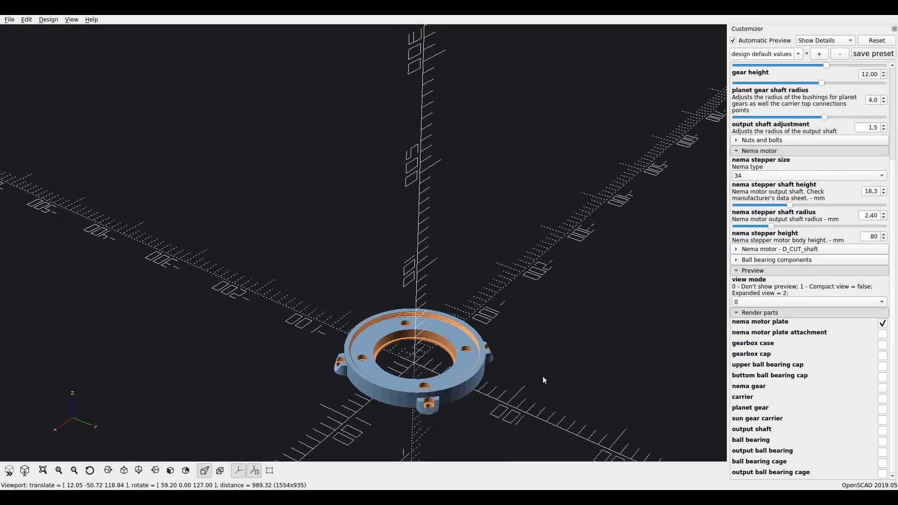
scroll(538, 376, "up", 7)
scroll(262, 324, "up", 4)
left_click_drag(382, 342, 442, 291)
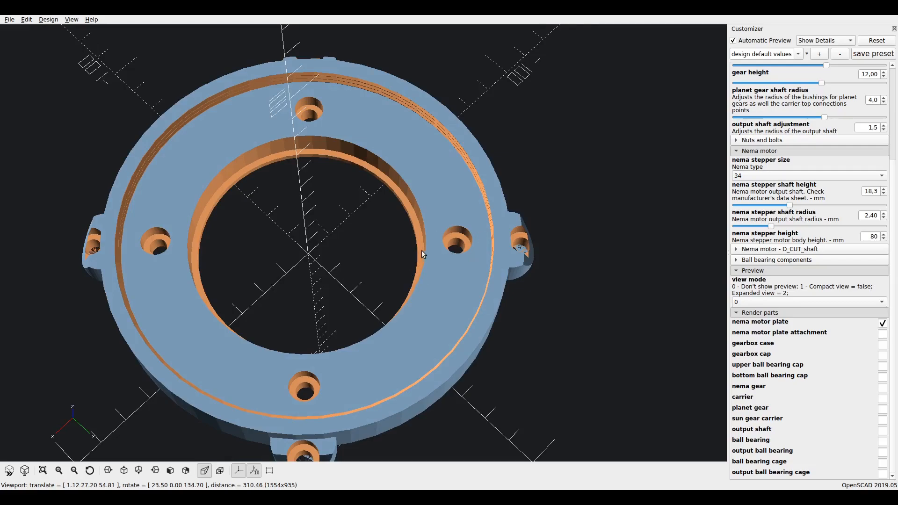
Set the gear mm per tooth to 3 while the nema motor plate is displayed.
scroll(864, 213, "up", 4)
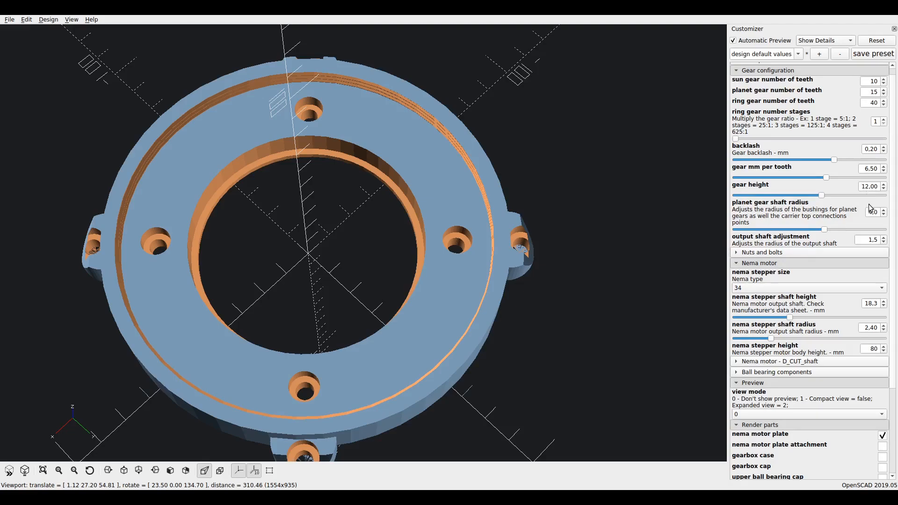
scroll(817, 217, "up", 1)
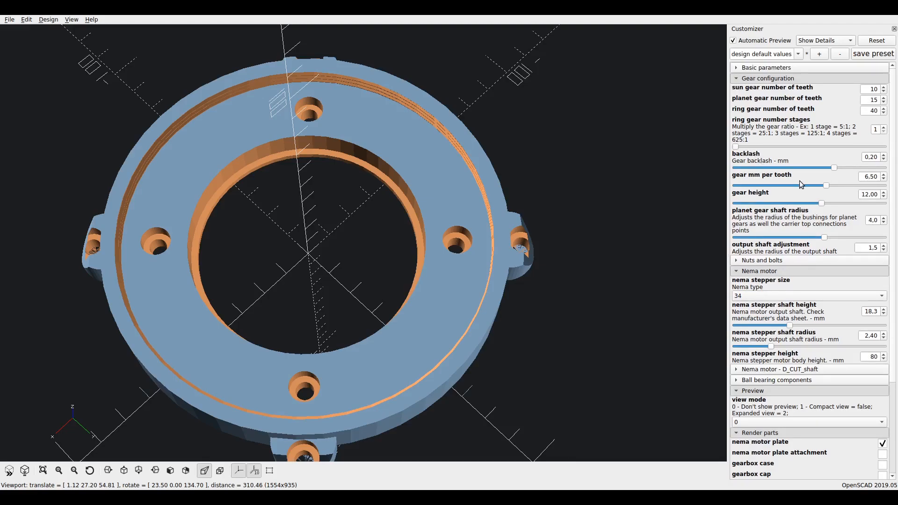
left_click_drag(877, 176, 849, 177)
type("3")
key("Return")
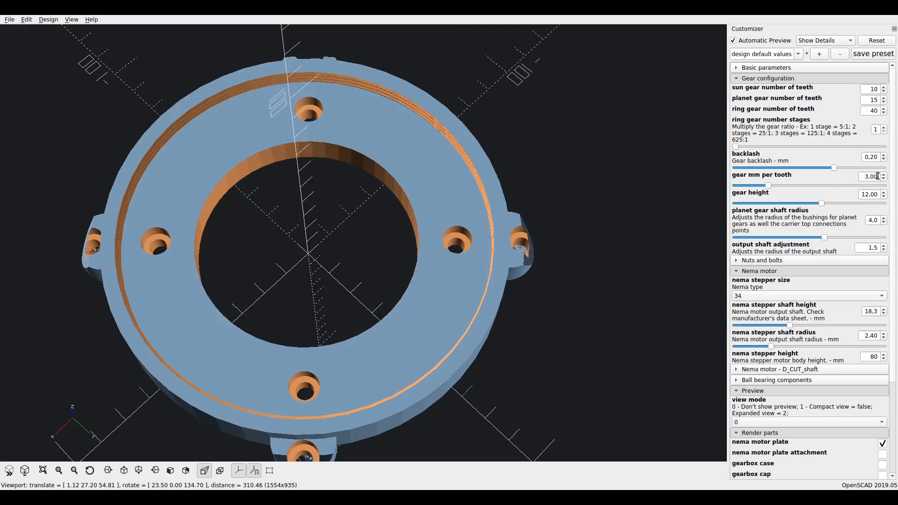
Set the nema stepper size to 14 and inspect the screw holes and central opening of the motor plate.
left_click(746, 267)
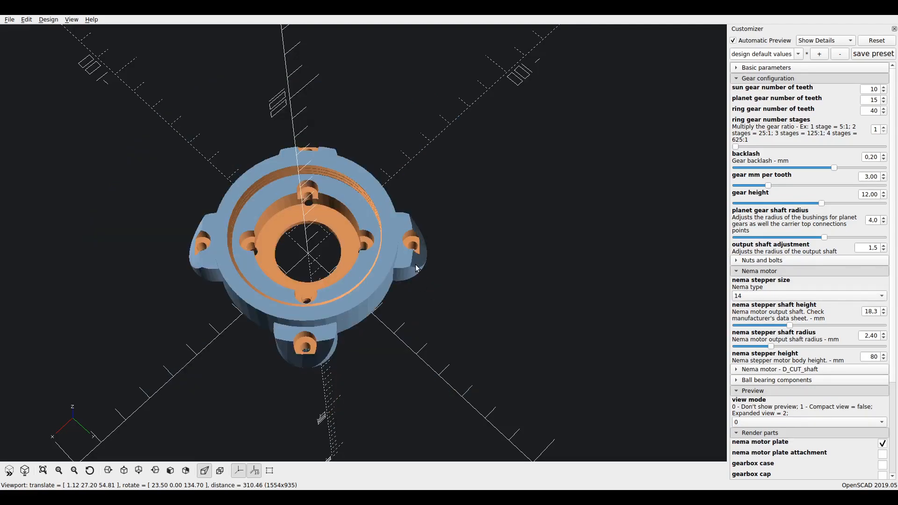
left_click_drag(415, 272, 354, 203)
scroll(353, 202, "up", 5)
left_click_drag(354, 243, 349, 147)
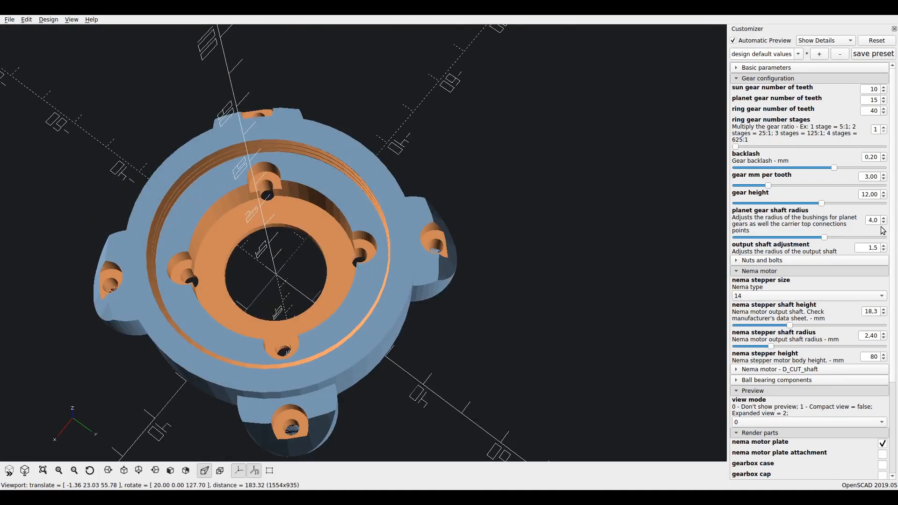
Set the gear mm per tooth to 2.4 and inspect the clearance around the motor plate's screw holes.
double_click(869, 173)
type("2,4")
key("Return")
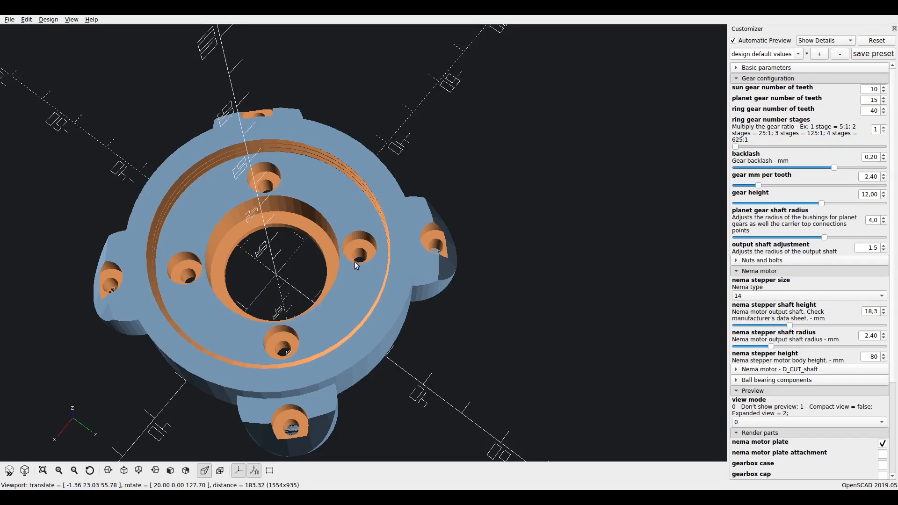
mouse_move(337, 302)
left_mouse_down()
mouse_move(335, 313)
mouse_move(330, 301)
left_mouse_up()
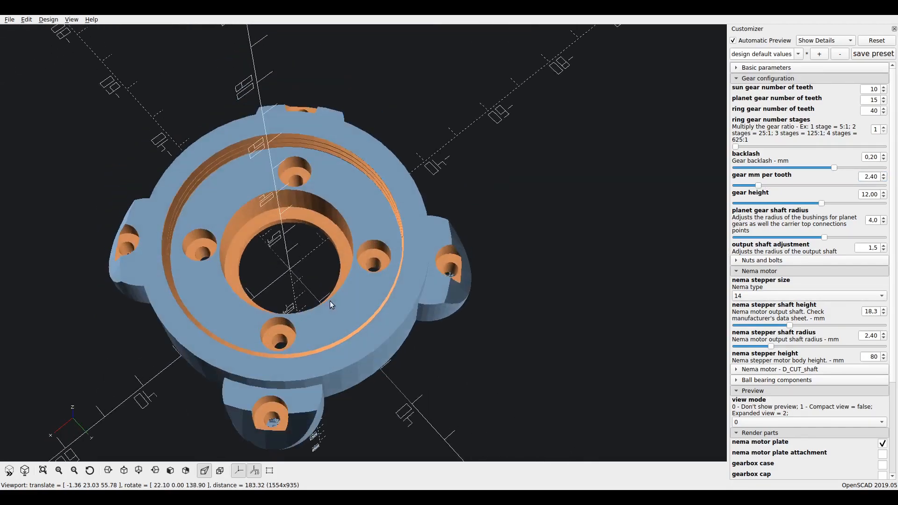
Disable rendering of the nema motor plate.
scroll(364, 274, "down", 5)
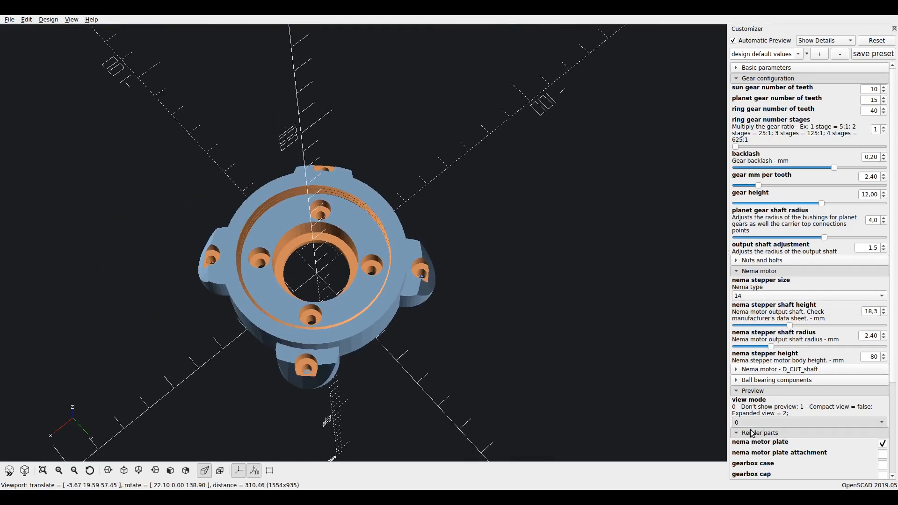
left_click(882, 443)
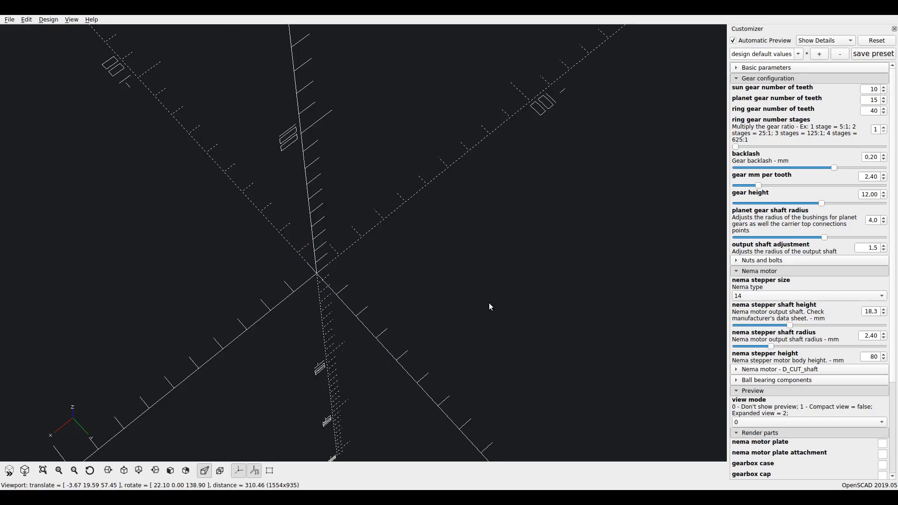
left_click_drag(489, 302, 492, 309)
Collapse all parameter groups except Preview and Render parts.
left_click(787, 262)
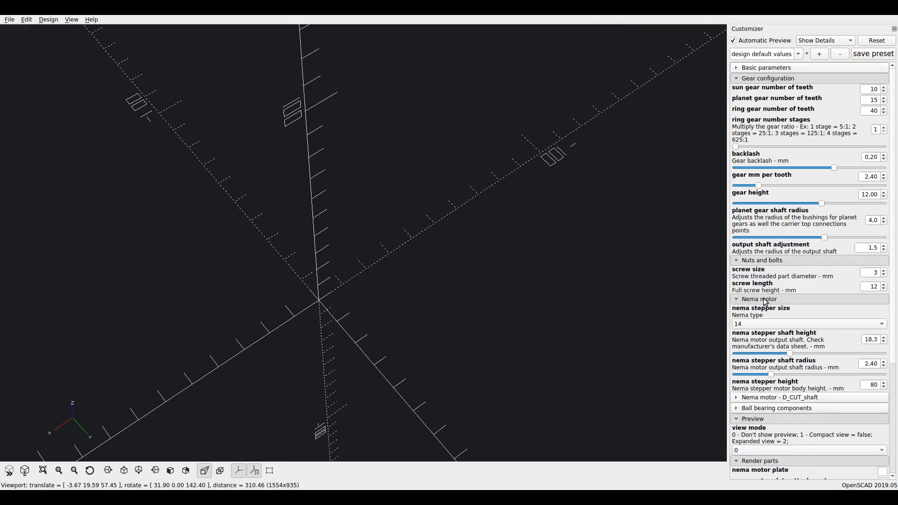
left_click(766, 295)
left_click(764, 262)
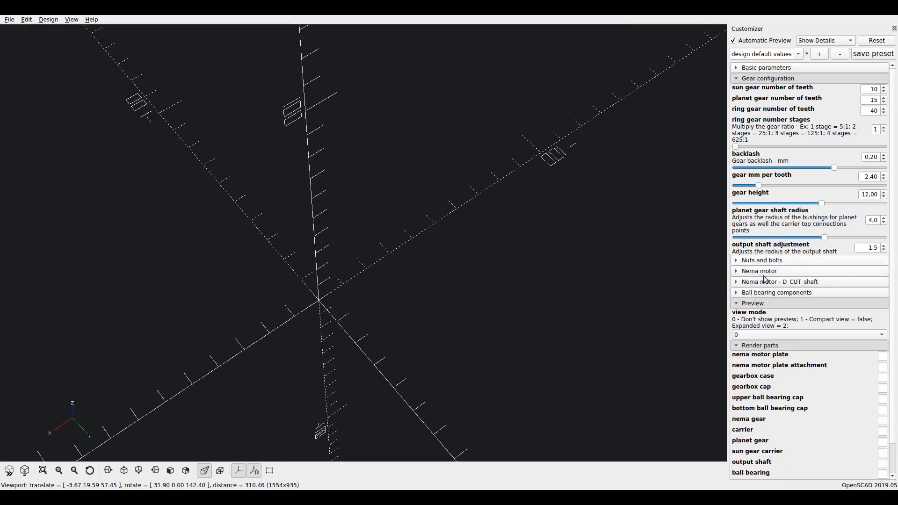
left_click(758, 306)
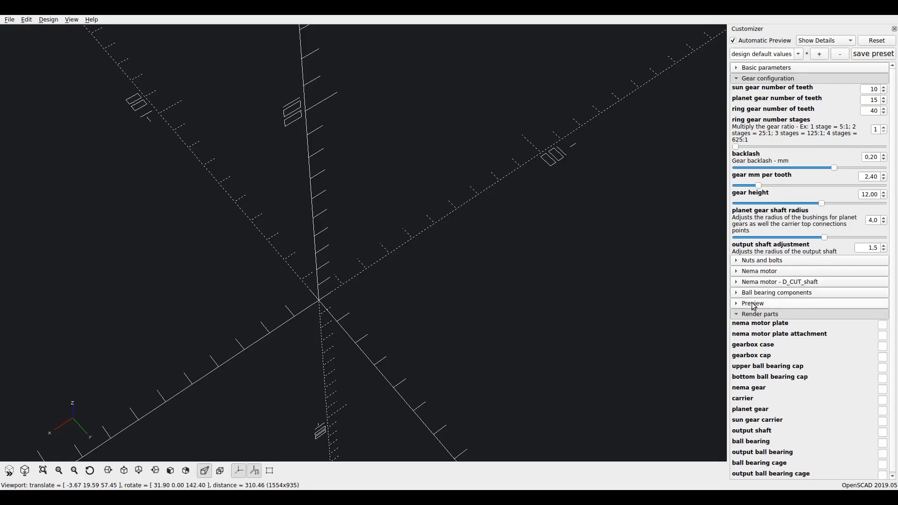
left_click(757, 304)
left_click(774, 69)
left_click(773, 69)
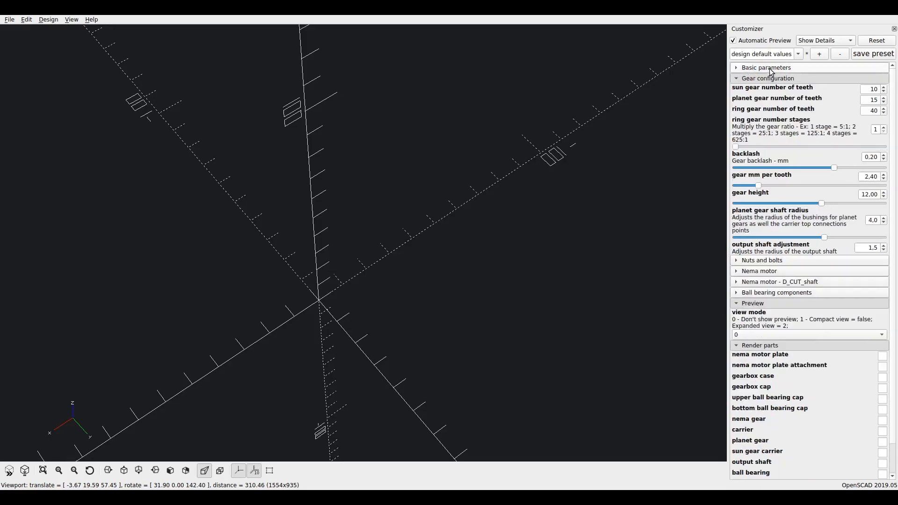
left_click(770, 78)
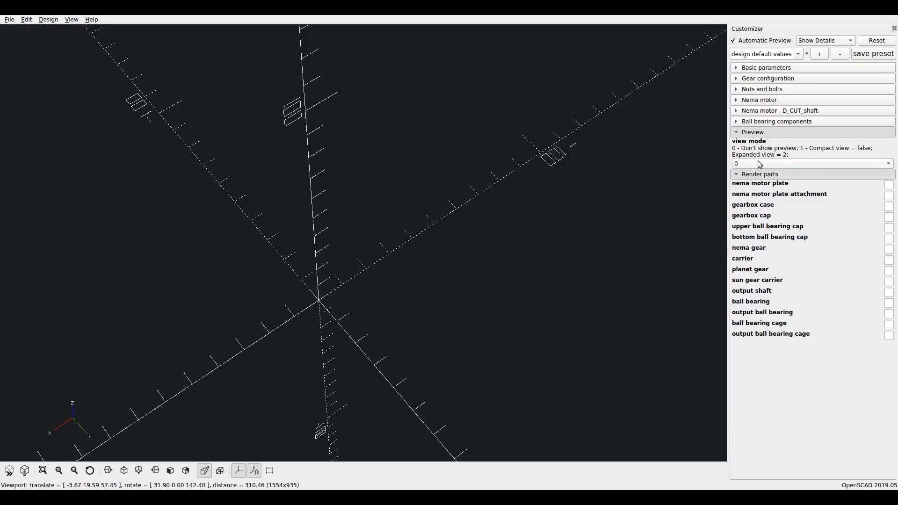
Show only the output shaft from the render parts and examine it from different angles.
left_click(756, 176)
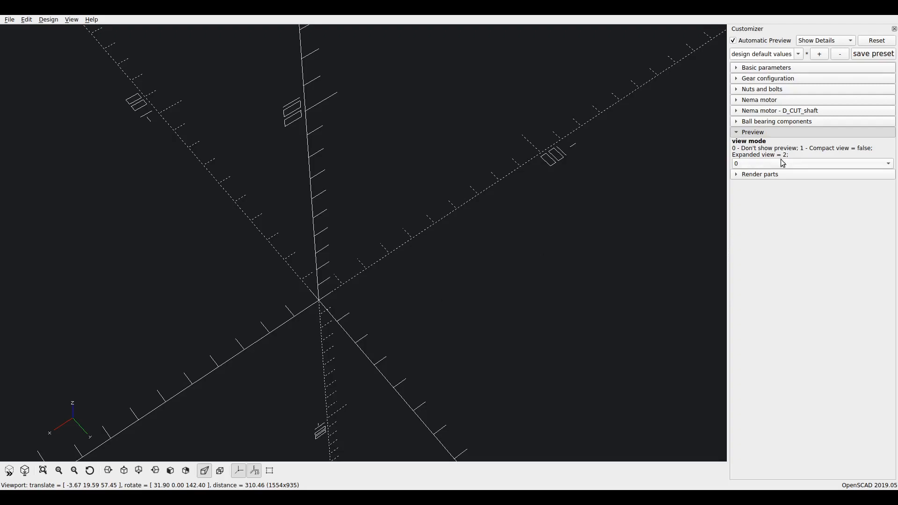
left_click(784, 175)
left_click(889, 292)
left_click_drag(426, 308, 414, 319)
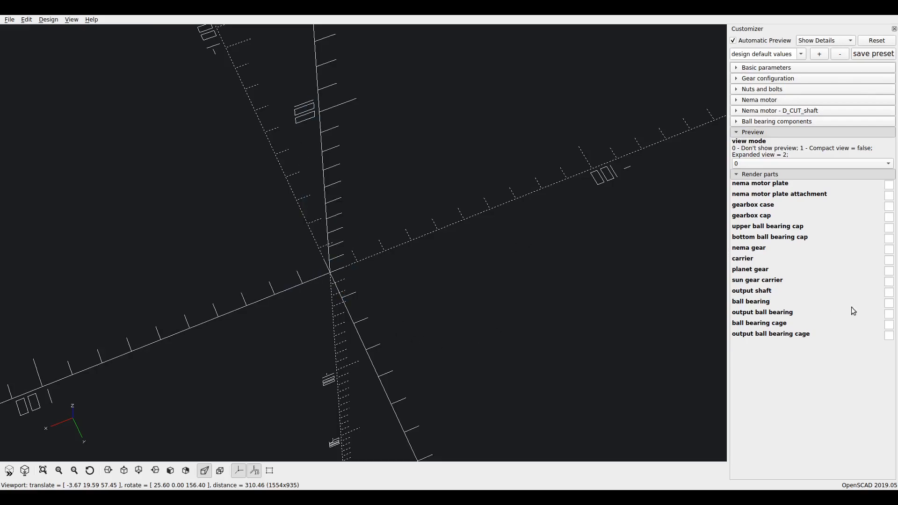
left_click(889, 293)
left_click_drag(387, 323, 305, 276)
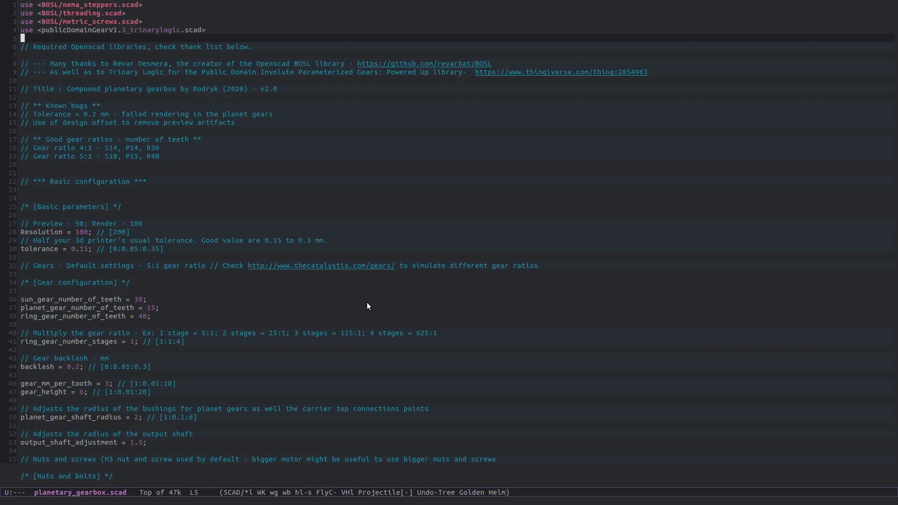
Switch to planetary_gearbox.scad in Emacs and examine the header comments on required libraries, known bugs and good gear ratios.
key("Down")
key("Up")
key("Up")
key("Down")
key("Down")
key("Down")
key("Up")
key("Down")
key("Down")
key("Down")
key("Down")
key("Down")
key("Down")
key("Down")
key("Down")
key("Down")
key("Down")
key("Down")
key("Down")
key("Down")
key("Up")
key("Up")
key("Up")
key("Up")
key("Up")
key("Up")
key("Up")
key("Up")
key("Up")
key("Up")
key("Up")
key("Up")
key("Up")
key("Down")
key("Down")
key("Down")
key("Down")
key("Down")
key("Down")
key("Down")
key("Down")
key("Down")
key("Down")
key("Down")
key("Down")
key("Down")
key("Up")
key("Up")
key("Up")
key("Down")
key("Down")
key("Down")
key("Down")
key("Down")
key("Down")
key("Up")
key("Up")
key("Up")
key("Up")
key("Up")
key("Up")
key("Up")
key("Up")
key("Down")
key("Down")
key("Down")
key("Down")
key("Down")
key("Down")
key("Down")
key("Down")
key("Down")
key("Up")
key("Down")
key("Down")
key("Down")
key("Up")
key("Up")
key("Up")
Examine the basic parameters and gear configuration variables in the source code down to the Nuts and bolts section.
key("Down")
key("Down")
key("Down")
key("Down")
key("Down")
key("Down")
key("Down")
key("Down")
key("Down")
key("Down")
key("Down")
key("Down")
key("Down")
key("Down")
key("Down")
key("Down")
key("Down")
key("Down")
key("Down")
key("Down")
key("Down")
key("Down")
key("Down")
key("Down")
key("Down")
key("Down")
key("Down")
key("Down")
key("Down")
key("Down")
key("Down")
key("Down")
key("Down")
key("Down")
key("Down")
key("Down")
key("Down")
key("Down")
key("Down")
key("Down")
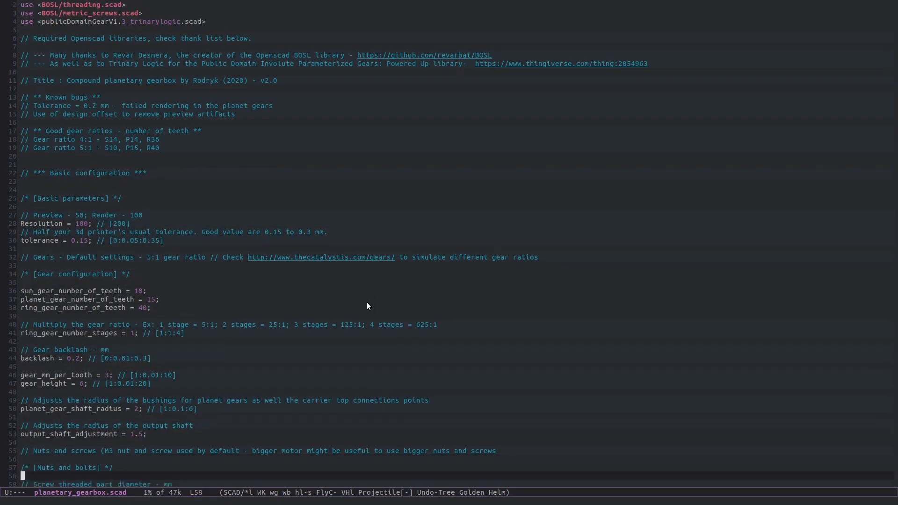
Examine the source code from the Nuts and bolts section through the Nema motor, ball bearing and advanced variable definitions.
key("Down")
key("Down")
key("Down")
key("Down")
key("Down")
key("Down")
key("Down")
key("Down")
key("Down")
key("Down")
key("Down")
key("Down")
key("Down")
key("Down")
key("Down")
key("Down")
key("Down")
key("Down")
key("Down")
key("Down")
key("Down")
key("Down")
key("Down")
key("Down")
key("Down")
key("Down")
key("Down")
key("Down")
key("Down")
key("Down")
key("Down")
key("Down")
key("Down")
key("Down")
key("Down")
key("Down")
key("Down")
key("Down")
key("Down")
key("Down")
key("Down")
key("Down")
key("Down")
key("Down")
key("Down")
key("Down")
key("Down")
key("Down")
key("Down")
key("Down")
key("Down")
key("Down")
key("Down")
key("Down")
key("Down")
key("Down")
key("Down")
key("Down")
key("Down")
key("Down")
key("Down")
key("Down")
key("Down")
key("Down")
key("Down")
key("Down")
key("Down")
key("Down")
key("Down")
key("Down")
key("Down")
key("Down")
key("Down")
Return to the D_CUT shaft parameters and examine the ball bearing components down to the hidden Advanced configuration heading.
key("Up")
key("Up")
key("Up")
key("Up")
key("Up")
key("Up")
key("Up")
key("Up")
key("Up")
key("Up")
key("Up")
key("Up")
key("Up")
key("Up")
key("Up")
key("Up")
key("Up")
key("Up")
key("Up")
key("Up")
key("Up")
key("Up")
key("Up")
key("Up")
key("Up")
key("Up")
key("Up")
key("Up")
key("Up")
key("Up")
key("Up")
key("Up")
key("Up")
key("Up")
key("Up")
key("Up")
key("Up")
key("Up")
key("Up")
key("Up")
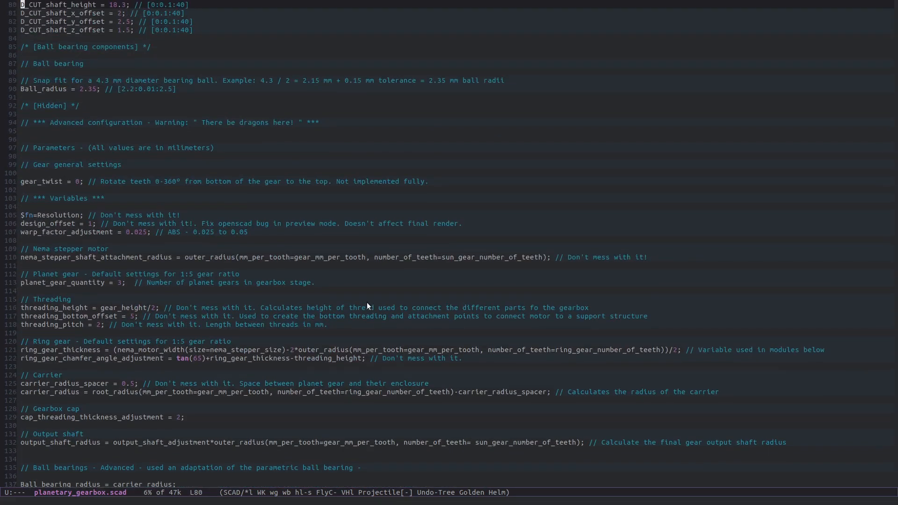
key("Down")
key("Down")
key("Down")
key("Down")
key("Down")
key("Down")
key("Down")
key("Down")
key("Down")
key("Down")
key("Down")
key("Down")
key("Down")
key("Down")
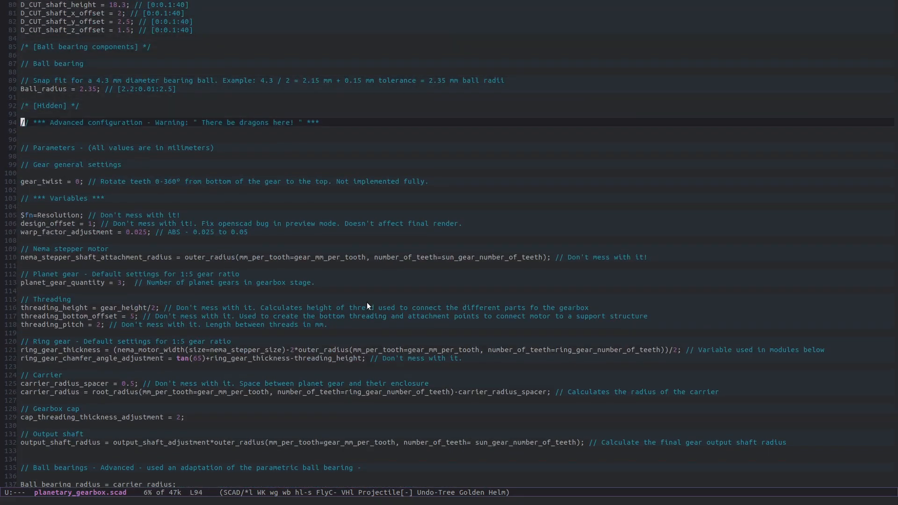
Examine the gear general settings at the gear_twist variable and center that line in the editor.
key("Down")
key("Down")
key("Down")
key("Down")
key("Down")
key("Down")
key("Down")
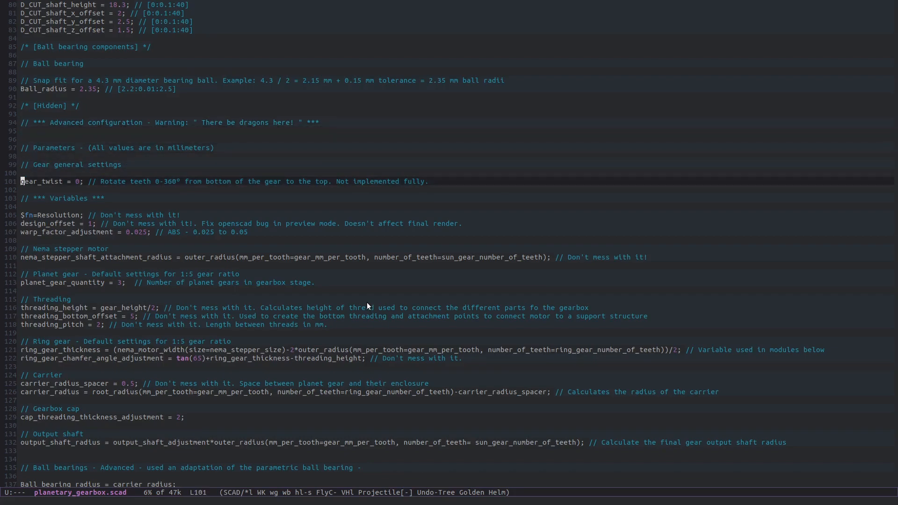
key("ctrl+l")
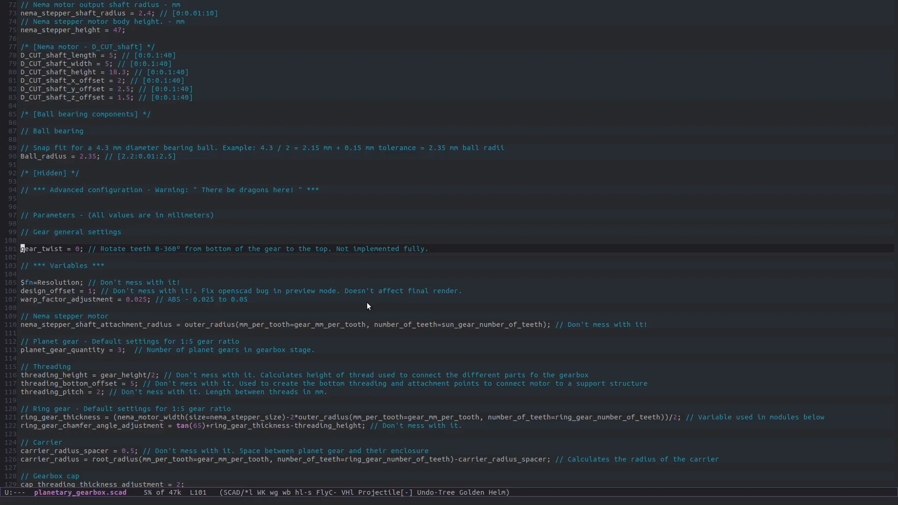
Examine the Variables section, covering $fn, design_offset and warp_factor_adjustment.
key("Down")
key("Up")
key("Down")
key("Up")
key("Down")
key("Up")
key("Down")
key("Up")
key("Down")
key("Down")
key("Down")
key("Down")
key("Down")
key("Down")
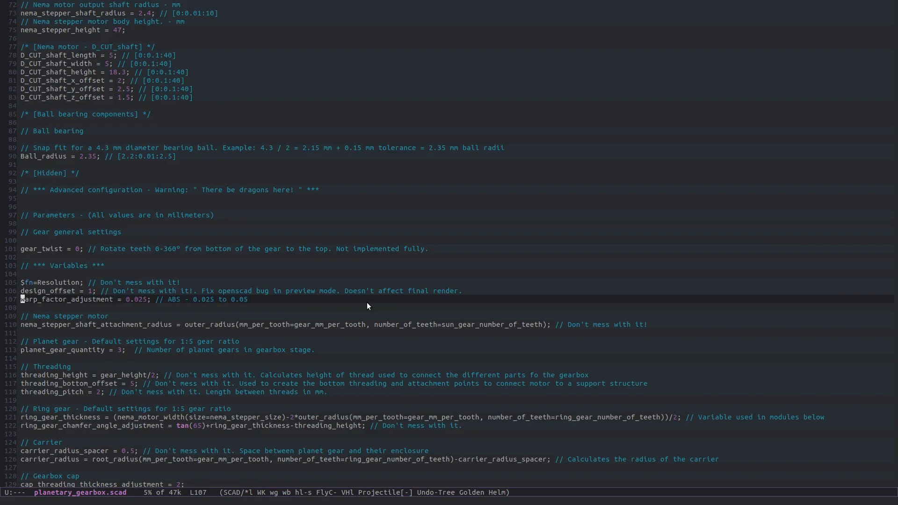
scroll(367, 306, "down", 2)
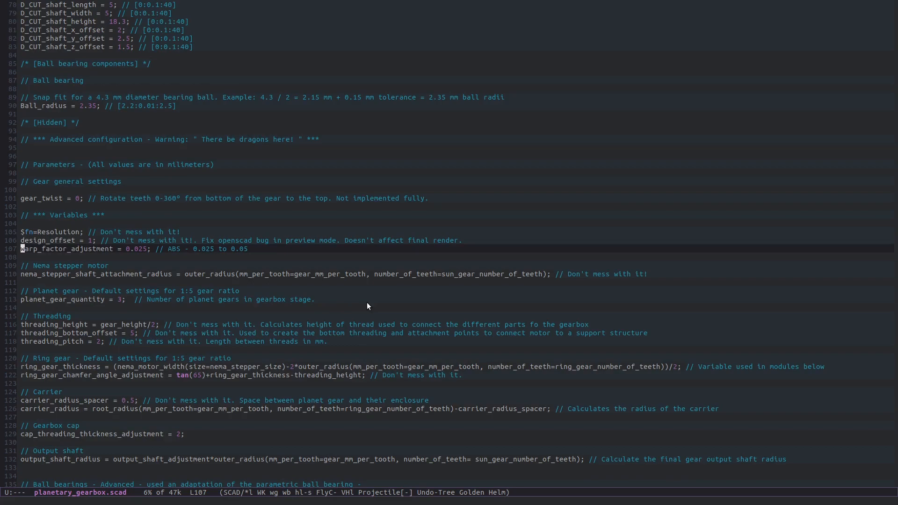
Examine the warp_factor_adjustment variable, following its line through the value and the ABS range comment.
key("Right")
key("Right")
key("Right")
key("Right")
key("Right")
key("Right")
key("Right")
key("Right")
key("Right")
key("Right")
key("Right")
key("Right")
key("Right")
key("Right")
key("Right")
key("Right")
key("Right")
key("Right")
key("Right")
key("Right")
key("Left")
key("Left")
key("Right")
key("Right")
key("Right")
key("Right")
key("Home")
key("Right")
key("Right")
key("Right")
key("Right")
key("Right")
key("Right")
key("Right")
key("Right")
key("Right")
key("Right")
key("Right")
key("Right")
key("Right")
key("Right")
key("Right")
key("Right")
key("Right")
key("Right")
key("Right")
key("Right")
key("Left")
Examine the Nema stepper shaft attachment radius and the planet_gear_quantity variable, centering the planet gear line in the editor.
key("Down")
key("Down")
key("Right")
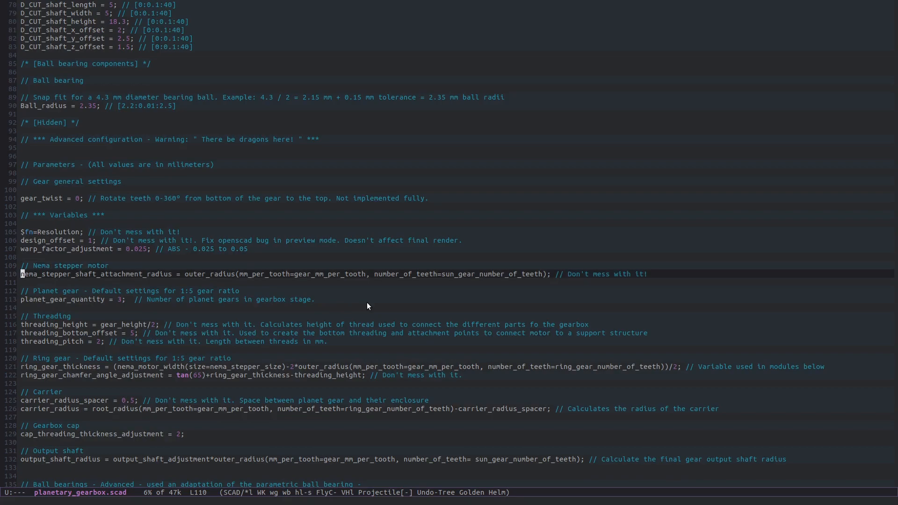
key("End")
key("Home")
key("Down")
key("Down")
key("Down")
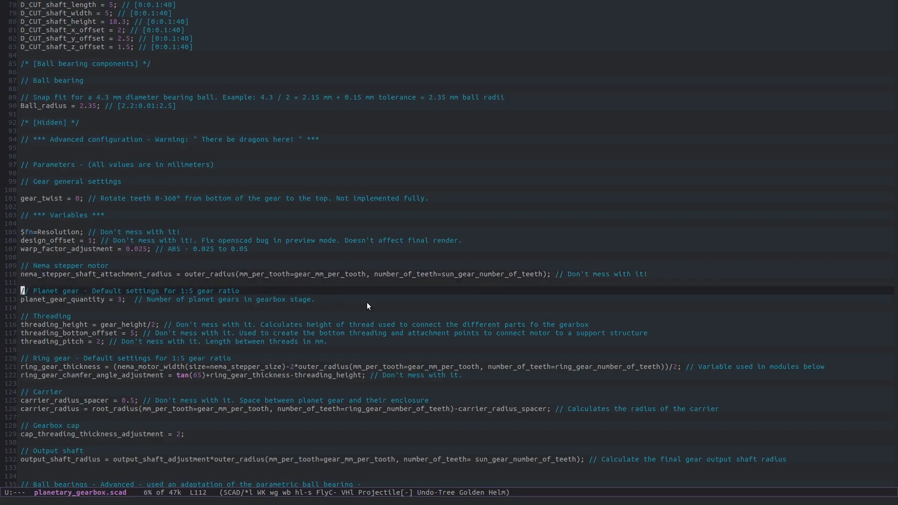
key("ctrl+l")
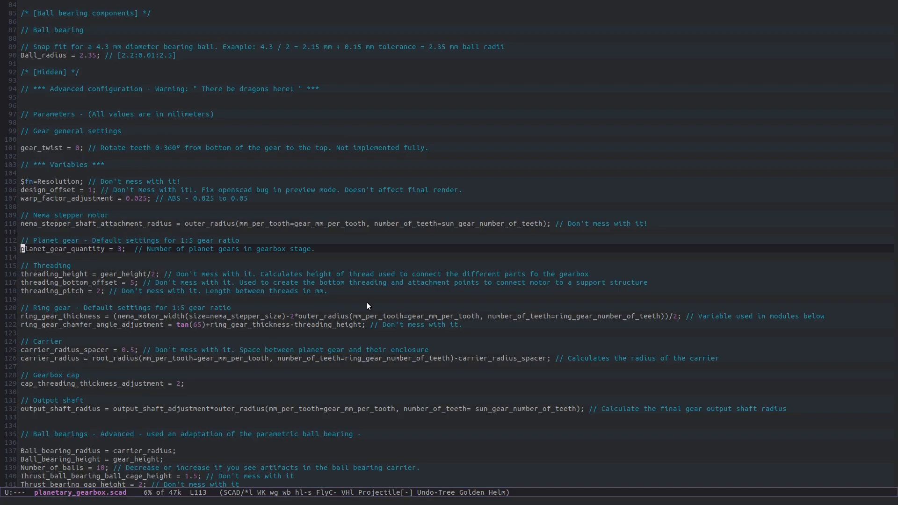
Examine the threading, ring gear, carrier and gearbox cap variables down to output_shaft_radius.
key("Down")
key("Down")
key("Down")
key("Down")
key("Down")
key("Down")
key("Down")
key("Down")
key("Down")
key("Down")
key("Down")
key("Down")
key("Down")
key("Down")
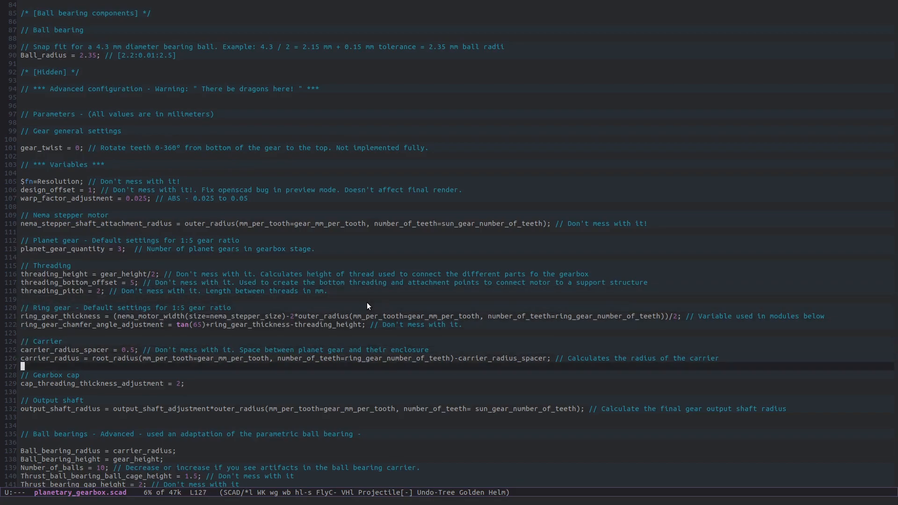
key("Down")
key("Down")
key("Down")
key("Down")
key("Down")
key("Down")
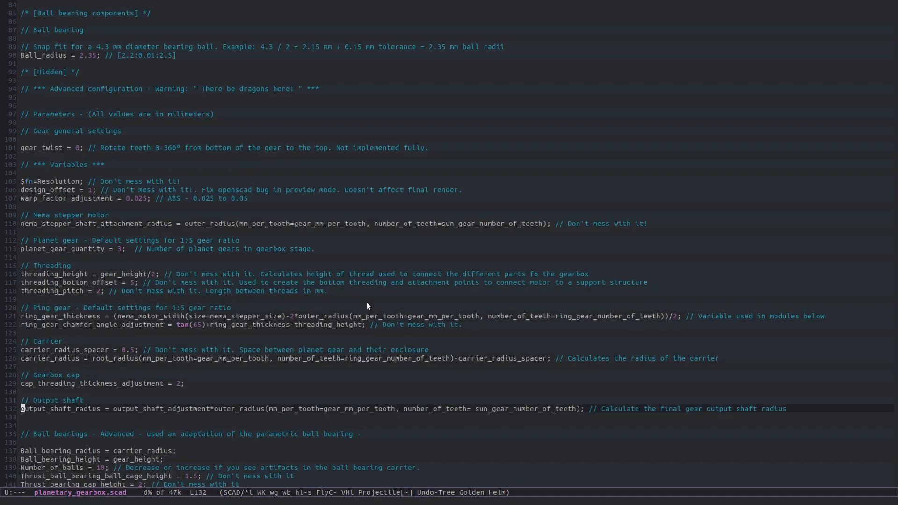
Examine the advanced ball bearings variables, from Ball_bearing_radius through Radial_ball_bearing_cap_thickness.
key("Down")
key("Down")
key("Down")
key("Down")
key("Down")
key("Down")
key("Down")
key("Down")
key("Down")
key("Down")
key("Down")
key("Down")
key("Down")
key("Down")
key("Down")
key("Down")
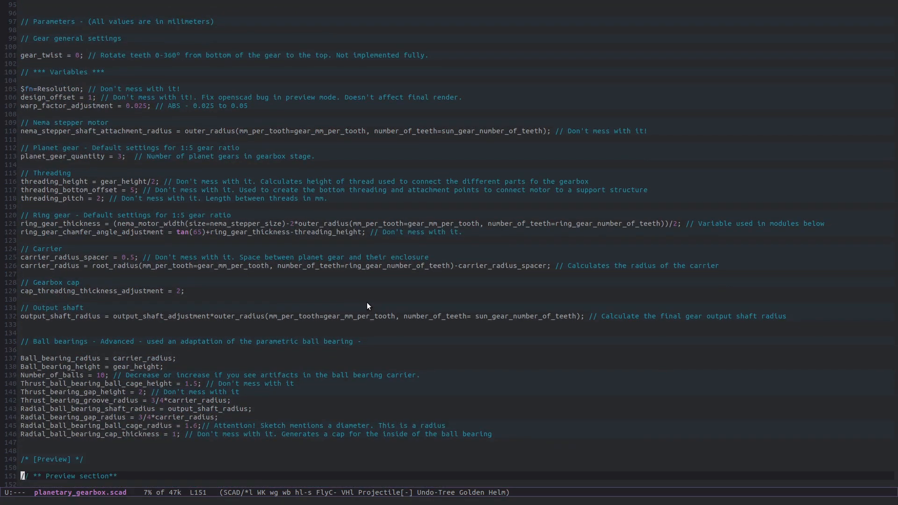
key("Up")
key("Up")
key("Up")
key("Up")
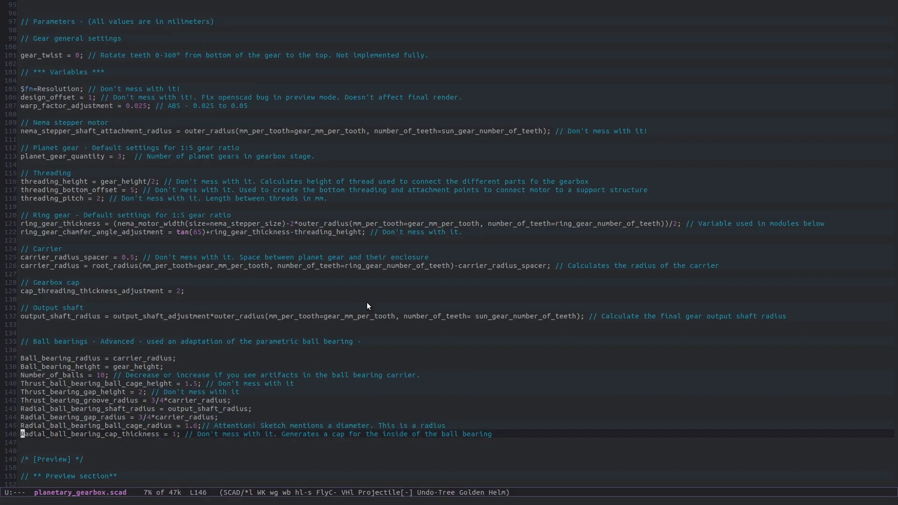
Examine the Preview section, covering the view_mode variable and the preview call.
key("Down")
key("Down")
key("Down")
key("Down")
key("Down")
key("Down")
key("Down")
key("Down")
key("Down")
key("Down")
key("Down")
key("Down")
key("Down")
key("Down")
key("Down")
key("Down")
key("Down")
key("Down")
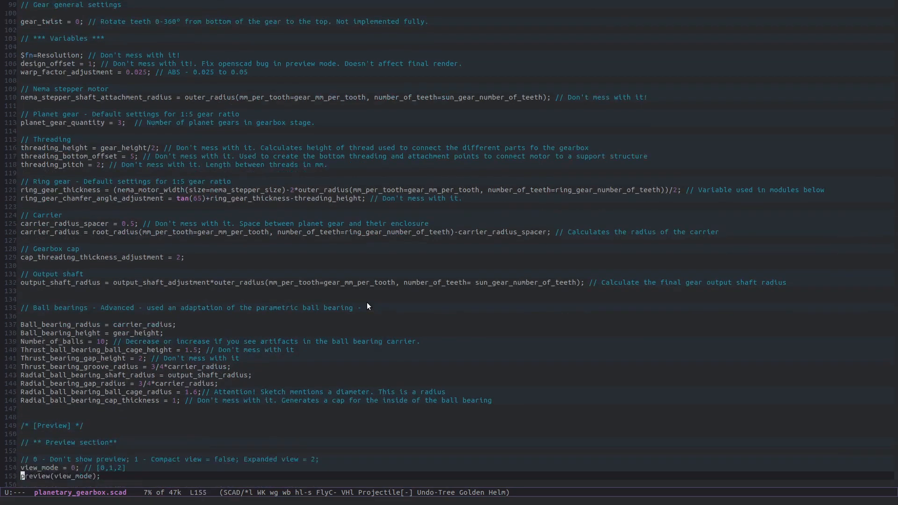
key("Up")
key("Up")
key("Up")
key("Up")
key("Up")
key("Up")
key("Up")
key("Up")
key("Up")
key("Up")
key("Up")
key("Up")
key("Up")
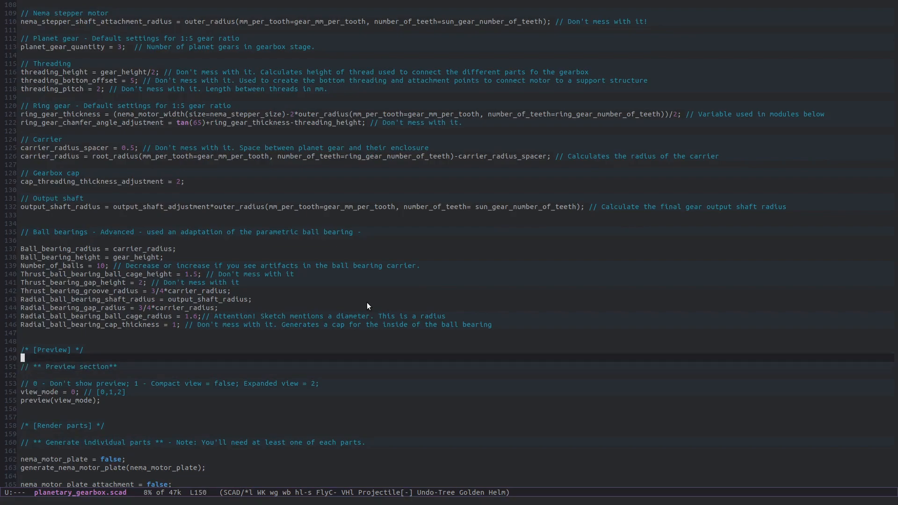
Examine the start of the Render parts section, covering the nema_motor_plate and nema_motor_plate_attachment switches.
key("Down")
key("Down")
key("Down")
key("Down")
key("Down")
key("Down")
key("Down")
key("Down")
key("Down")
key("Down")
key("Down")
key("Down")
key("Down")
key("Down")
key("Down")
key("Down")
key("Down")
key("Down")
key("Down")
key("Down")
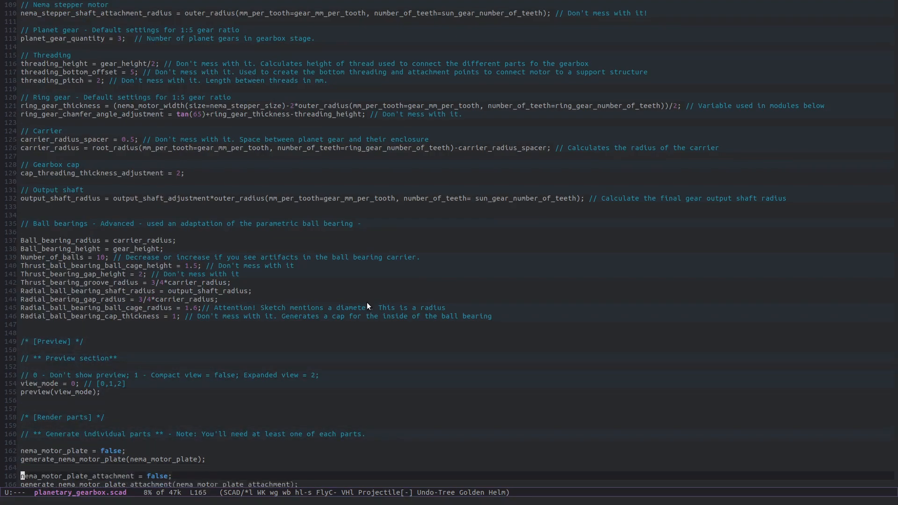
Examine the remaining part switches in the Render parts section, from gearbox_case through output_ball_bearing_cage.
key("Down")
key("Down")
key("Down")
key("Down")
key("Down")
key("Down")
key("Down")
key("Down")
key("Down")
key("Down")
key("Down")
key("Down")
key("Down")
key("Down")
key("Down")
key("Down")
key("Down")
key("Down")
key("Down")
key("Down")
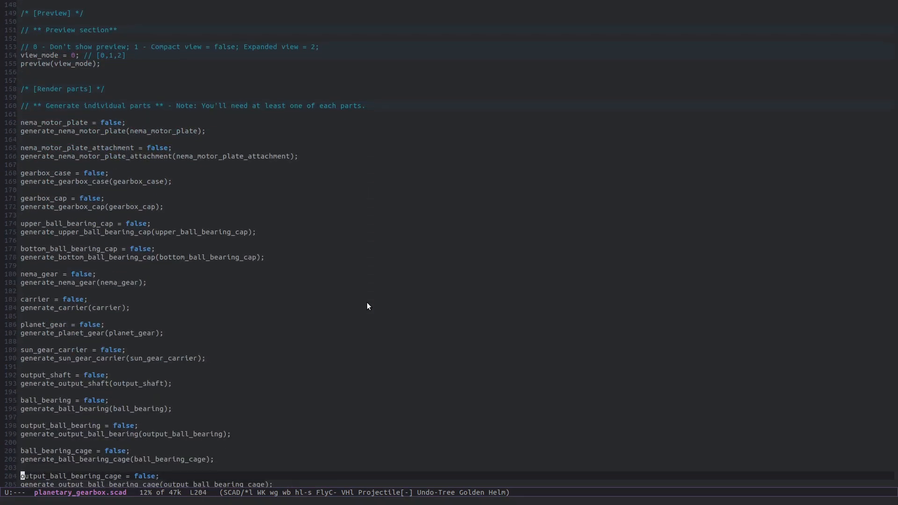
Examine the first generation modules, from generate_nema_motor_plate through generate_gearbox_cap.
key("Down")
key("Down")
key("Down")
key("Down")
key("Down")
key("Down")
key("Down")
key("Down")
key("Down")
key("Down")
key("Down")
key("Down")
key("Down")
key("Down")
key("Down")
key("Down")
key("Down")
key("Down")
key("Down")
key("Down")
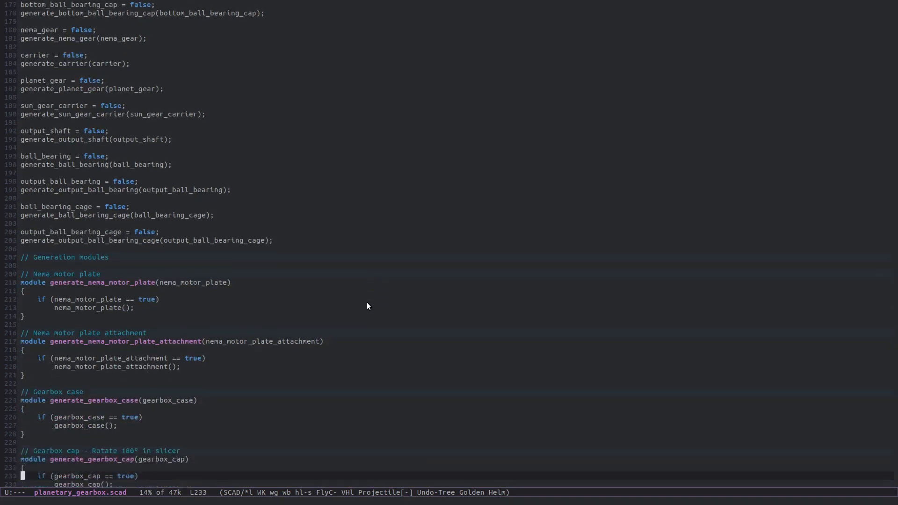
Examine the generation modules from generate_bottom_ball_bearing_cap through generate_output_ball_bearing.
key("Down")
key("Down")
key("Down")
key("Down")
key("Down")
key("Down")
key("Down")
key("Down")
key("Down")
key("Down")
key("Down")
key("Down")
key("Down")
key("Down")
key("Down")
key("Down")
key("Down")
key("Down")
key("Down")
key("Down")
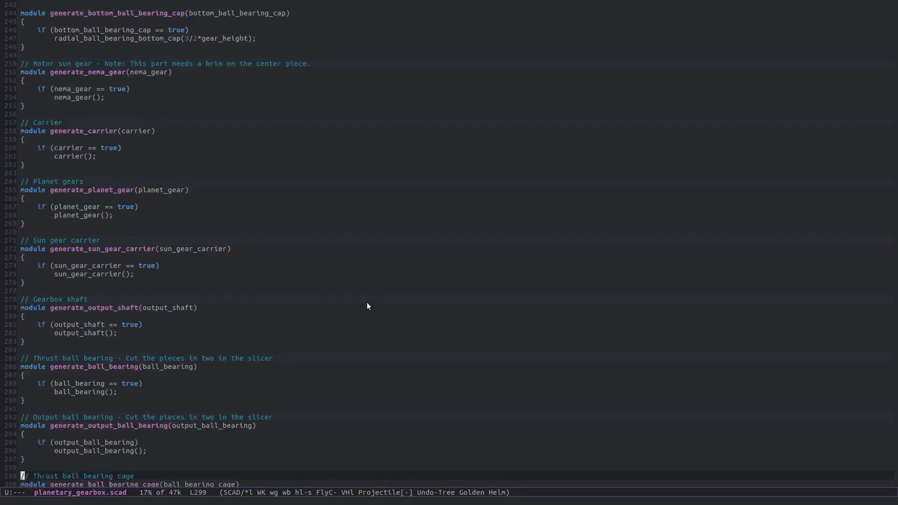
Examine the two ball bearing cage generation modules and go to the Procedural generation modules heading.
key("Down")
key("Down")
key("Down")
key("Down")
key("Down")
key("Down")
key("Down")
key("Down")
key("Down")
key("Down")
key("Down")
key("Down")
key("Down")
key("Down")
key("Down")
key("Down")
key("Down")
key("Up")
key("Up")
key("Up")
key("Up")
key("Up")
key("Up")
key("Up")
key("Up")
key("Up")
key("Up")
key("Up")
key("Up")
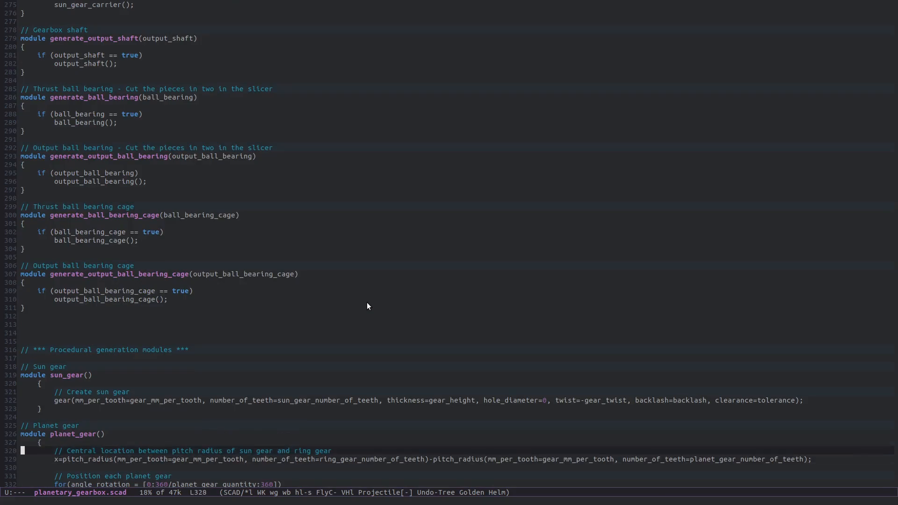
key("Up")
key("Up")
key("Up")
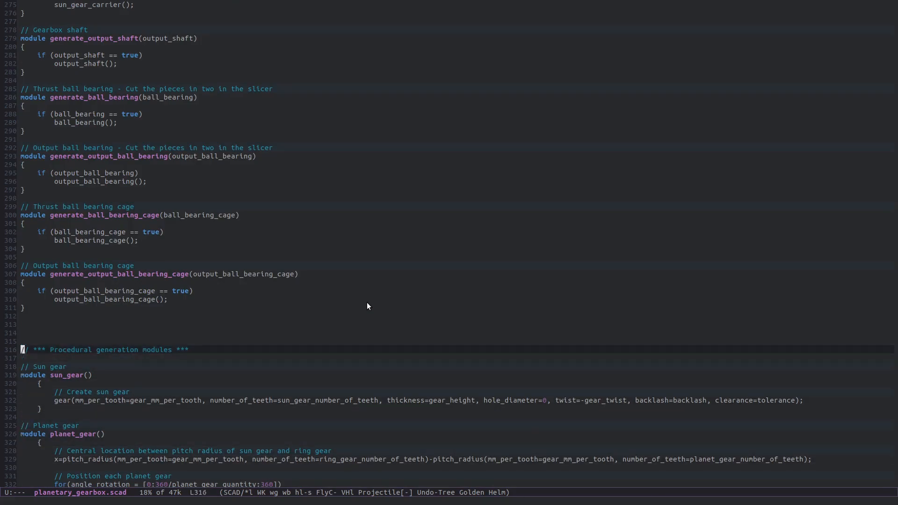
key("ctrl+l")
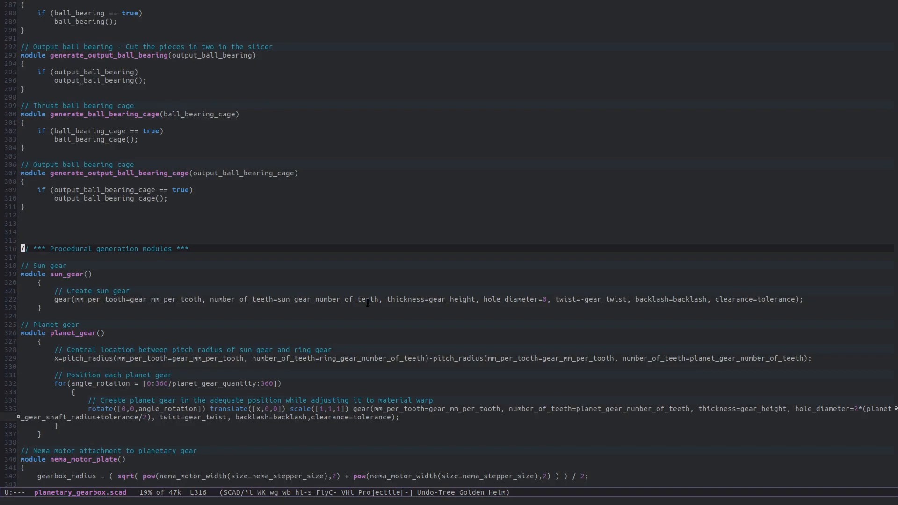
Examine the sun_gear module and proceed to the start of the planet_gear module.
key("Down")
key("Down")
key("Down")
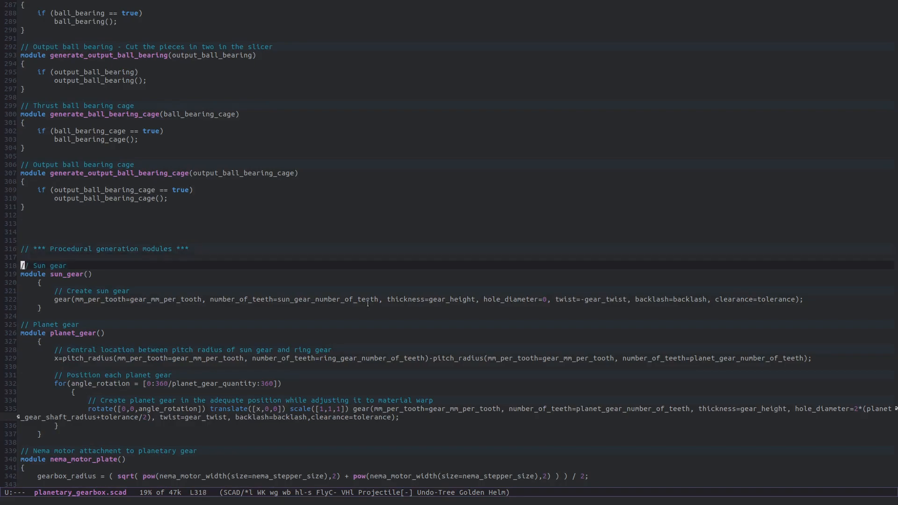
key("ctrl+l")
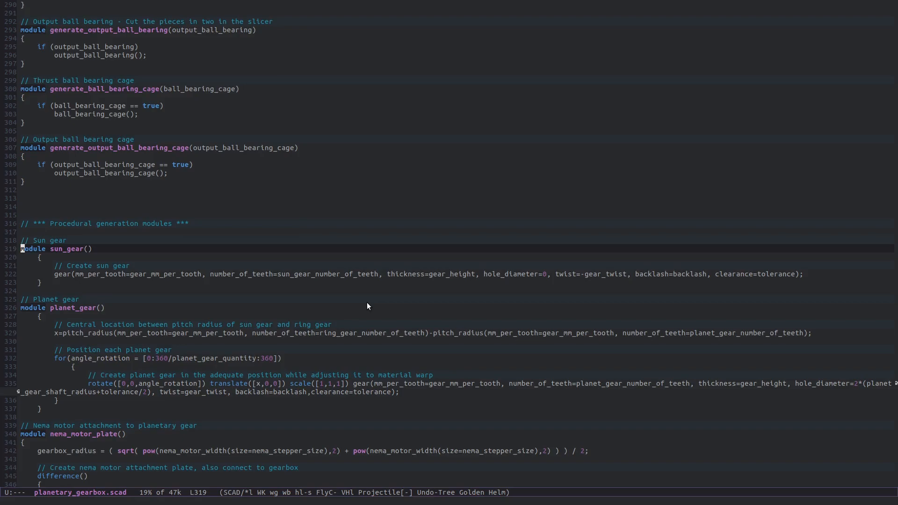
key("Down")
key("Down")
key("Down")
key("Down")
key("Down")
key("Down")
key("Down")
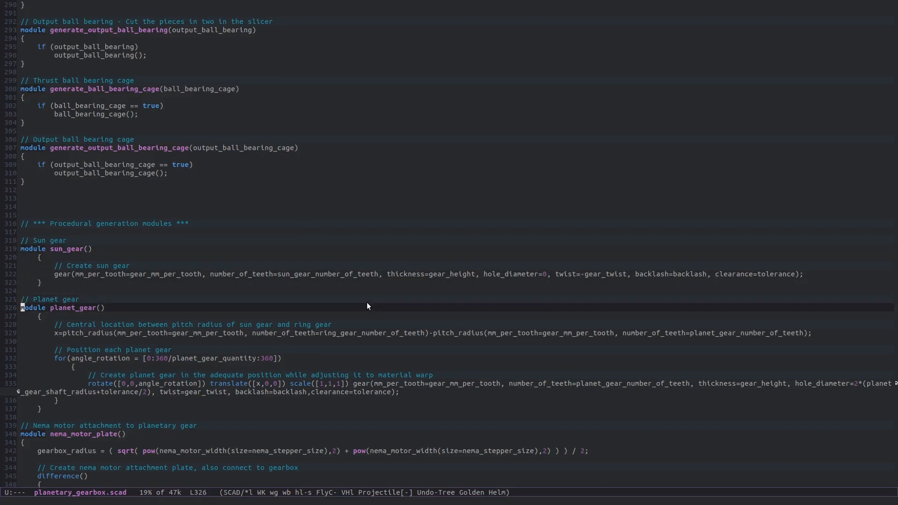
key("ctrl+l")
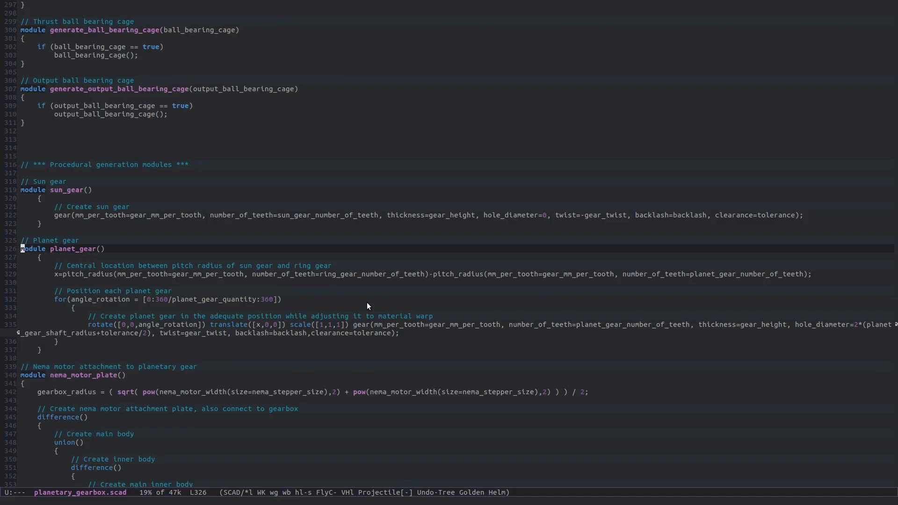
Review the sun_gear module again, then the planet_gear module's body, down to the nema_motor_plate module's declaration.
key("Up")
key("Up")
key("Up")
key("Up")
key("Up")
key("Up")
key("Up")
key("Down")
key("Down")
key("Down")
key("Down")
key("Down")
key("Down")
key("Down")
key("Down")
key("Down")
key("Down")
key("Down")
key("Down")
key("Down")
key("Down")
key("Down")
key("Down")
key("Down")
key("Down")
key("Down")
key("Down")
key("Down")
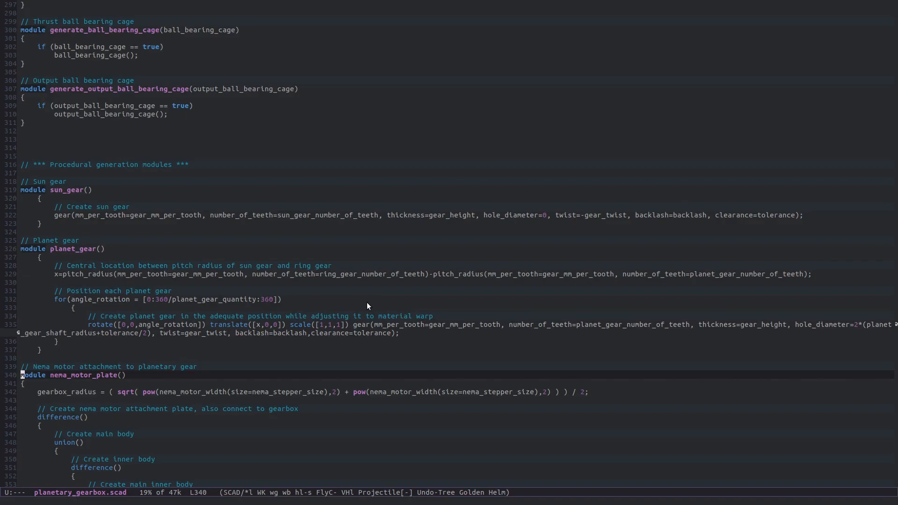
Search the file for "output_shaft(" and centre the view on the output_shaft module's declaration.
key("ctrl+s")
type("output_")
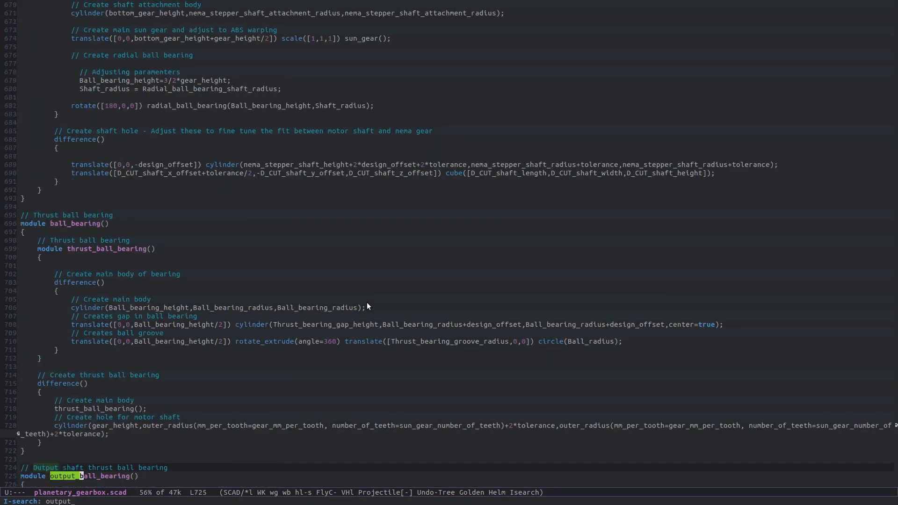
type("shaft(")
key("ctrl+a")
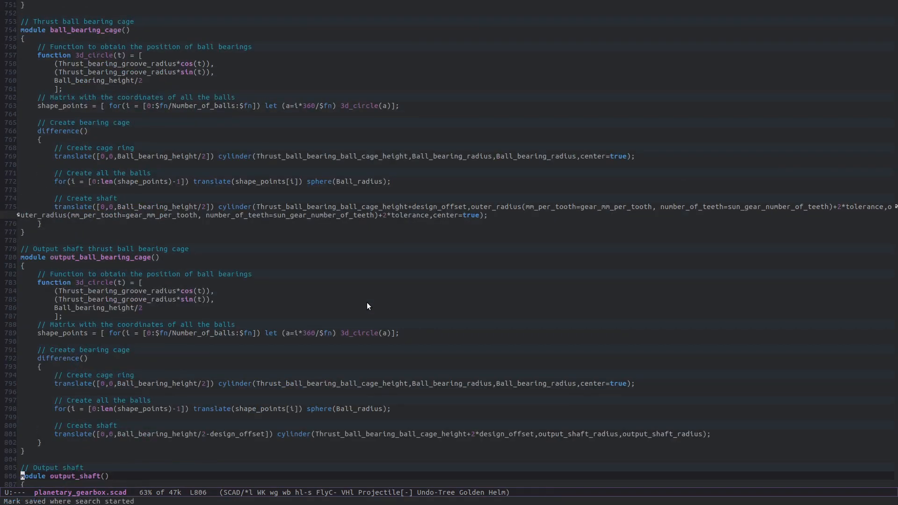
key("ctrl+l")
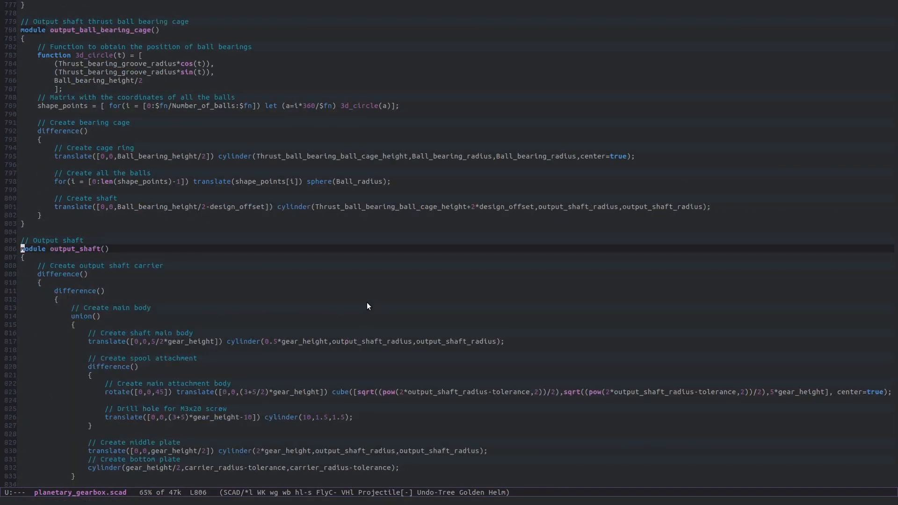
Examine the output_shaft module's body, from its carrier difference through the attachment holes, and return to the "Create shaft main body" comment.
key("Down")
key("Down")
key("Down")
key("Down")
key("Down")
key("Up")
key("Up")
key("Up")
key("alt+m")
key("Down")
key("Down")
key("Down")
key("alt+m")
key("Down")
key("Down")
key("alt+m")
key("Down")
key("ctrl+l")
key("Down")
key("Down")
key("Down")
key("Down")
key("Down")
key("Down")
key("Down")
key("Down")
key("Down")
key("Down")
key("Down")
key("Down")
key("Down")
key("Down")
key("Down")
key("Down")
key("Down")
key("Down")
key("Down")
key("Up")
key("Up")
key("Up")
key("Up")
key("Up")
key("Up")
key("Up")
key("Up")
key("Up")
key("Up")
key("Up")
key("Up")
key("Up")
key("Up")
key("Up")
key("Up")
key("Up")
key("alt+m")
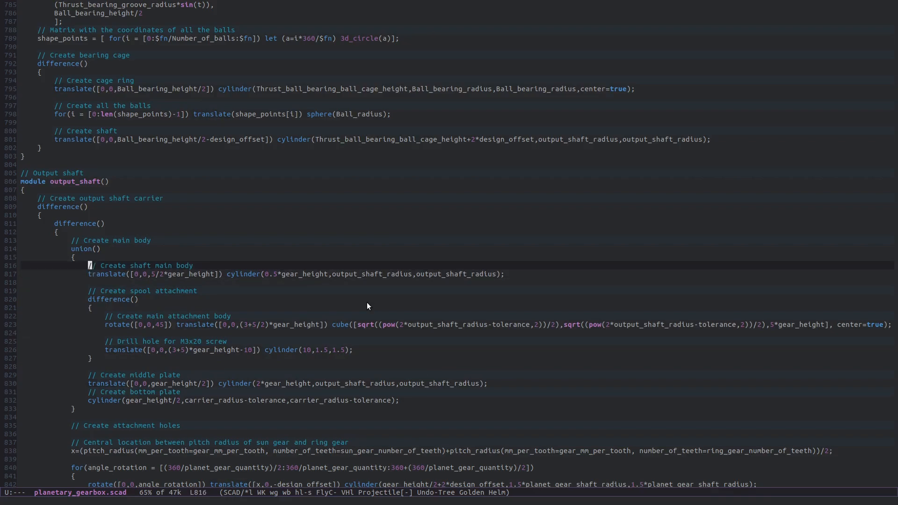
Add the # highlight modifier before the shaft main body's translate statement in output_shaft and save the file.
key("Down")
key("Down")
key("Down")
key("Down")
key("Up")
key("Up")
key("Up")
type("#")
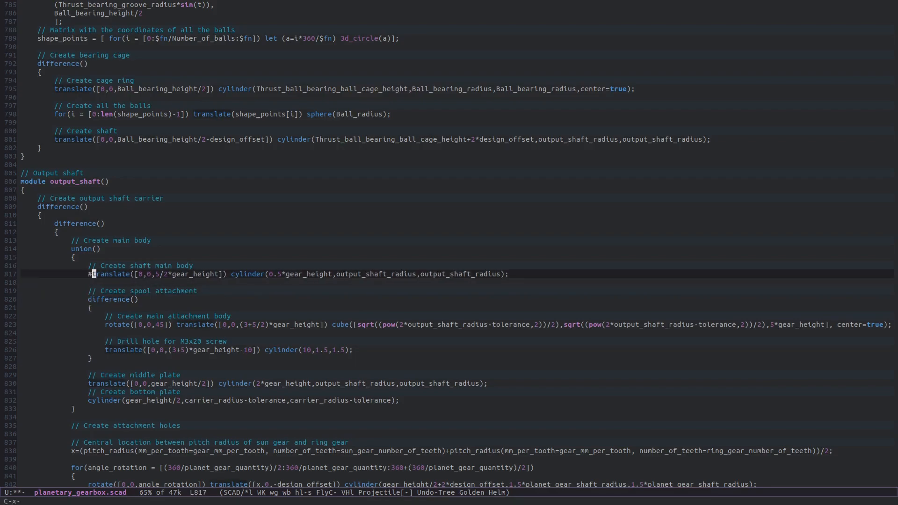
key("ctrl+s")
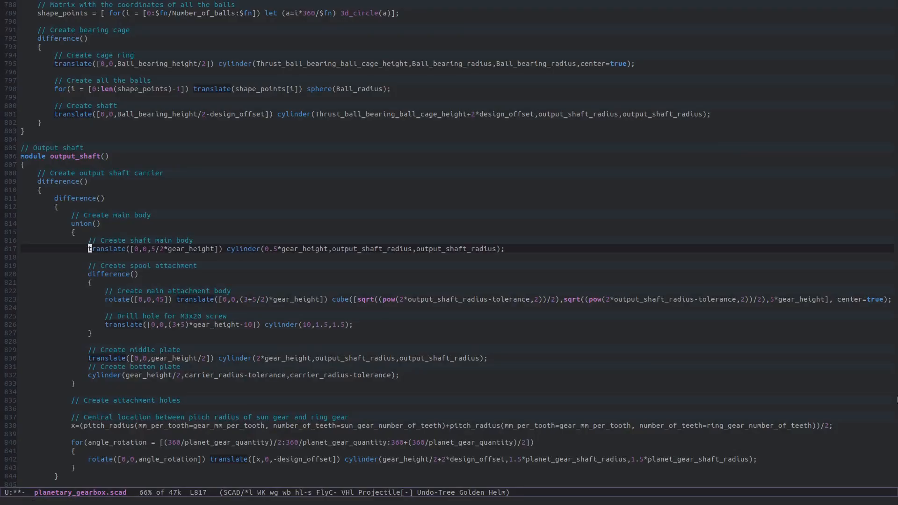
Add the # highlight modifier before the spool attachment's difference(), save the file and switch to OpenSCAD to view the highlighted part.
key("Down")
key("Down")
key("Down")
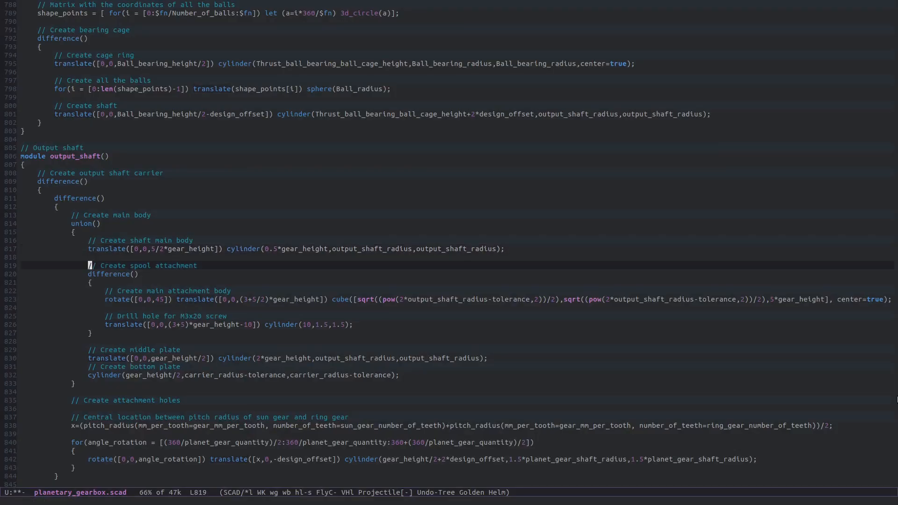
type("#")
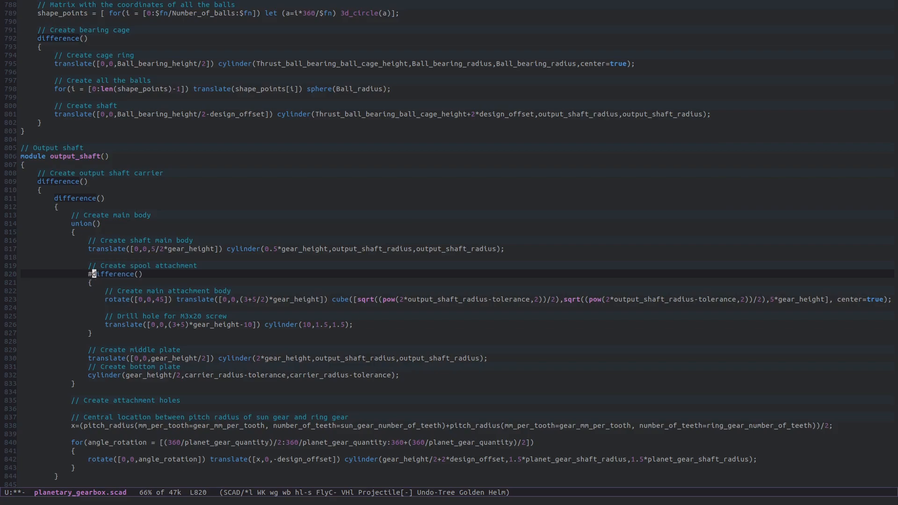
key("ctrl+x")
key("ctrl+s")
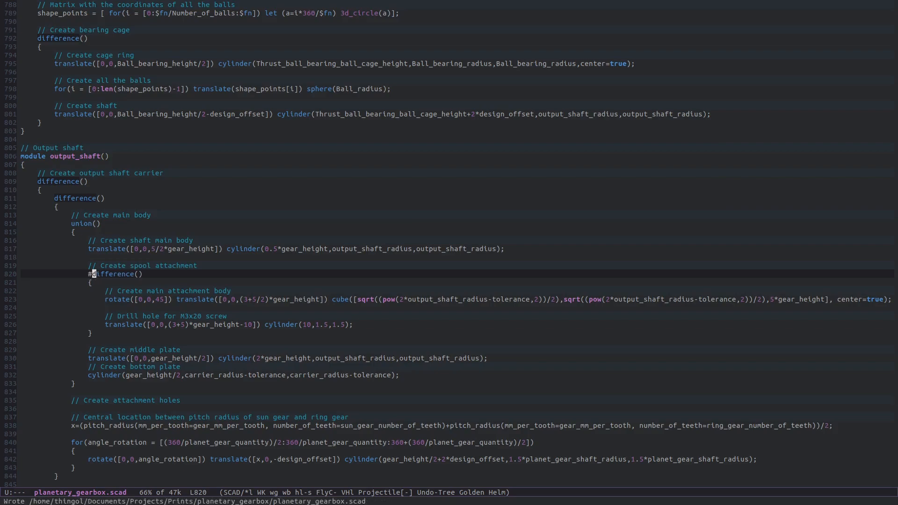
key("alt+Tab")
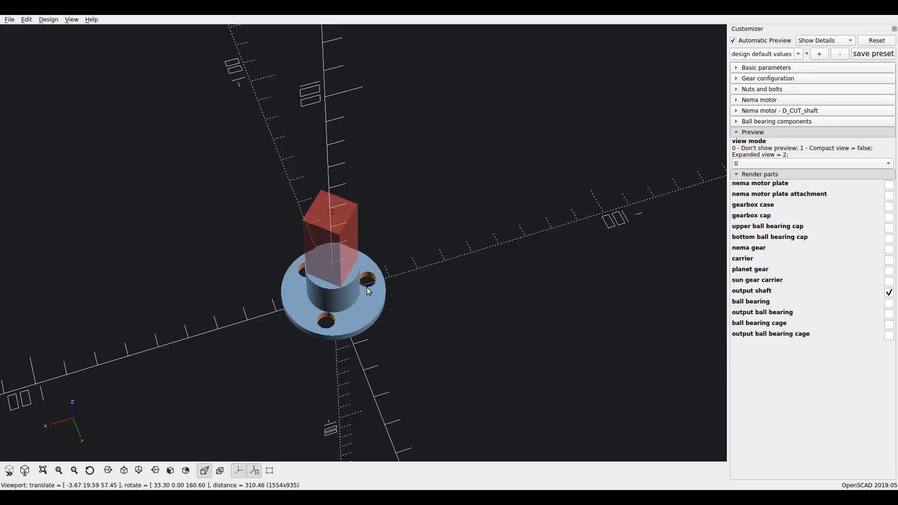
Return to the code editor, remove the # modifier from the spool attachment's difference() and save the file.
key("alt+Tab")
key("ctrl+s")
key("Down")
key("Down")
key("Up")
key("Up")
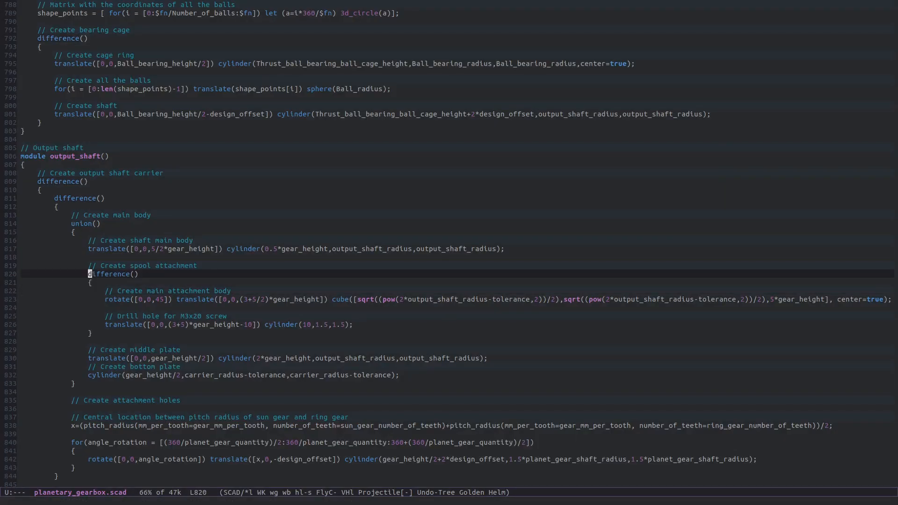
Examine the spool attachment's screw hole comment and its main attachment body statement, from the rotate call up to the cube call.
left_click(106, 317)
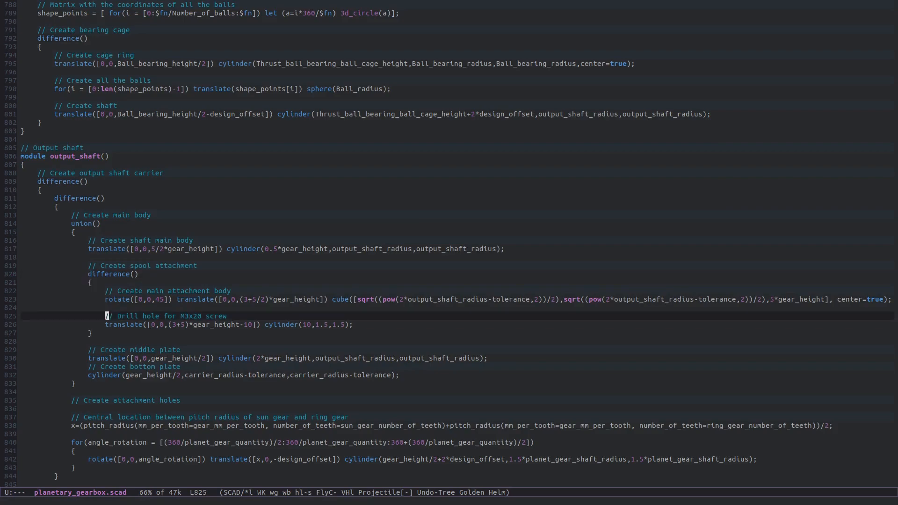
key("Up")
key("Up")
key("Right")
key("Right")
key("Right")
key("Right")
key("Right")
key("Right")
key("Right")
key("Right")
key("Right")
key("Right")
key("Right")
key("Right")
key("Right")
key("Right")
key("Right")
key("Right")
key("Right")
key("Right")
key("Right")
key("Right")
key("Right")
key("Right")
key("Right")
key("Right")
key("Right")
key("Right")
key("Right")
key("Right")
key("Right")
key("Right")
key("Right")
key("Right")
key("Right")
key("Right")
key("Right")
key("Right")
key("Right")
key("Right")
key("Right")
key("Right")
key("Right")
key("Right")
key("Right")
key("Right")
key("Right")
key("Right")
key("Right")
key("Right")
key("Right")
key("Right")
key("Right")
key("Right")
key("Right")
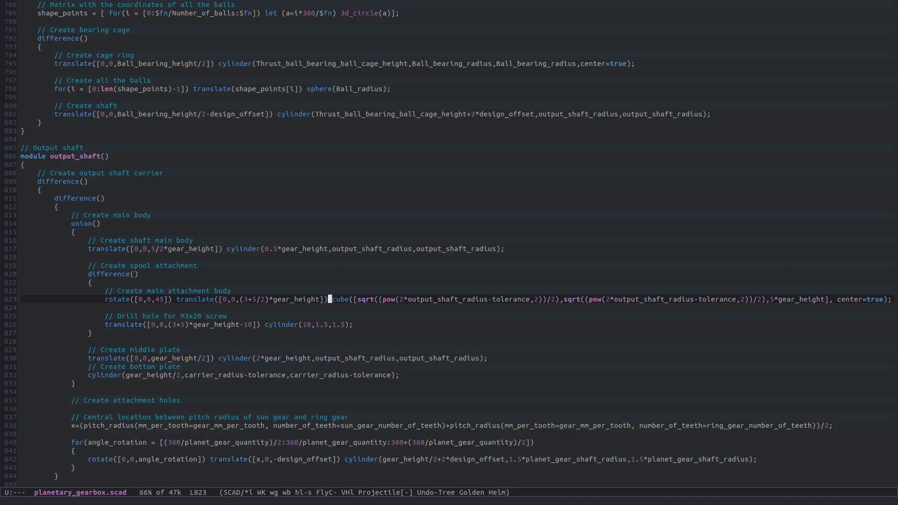
key("Right")
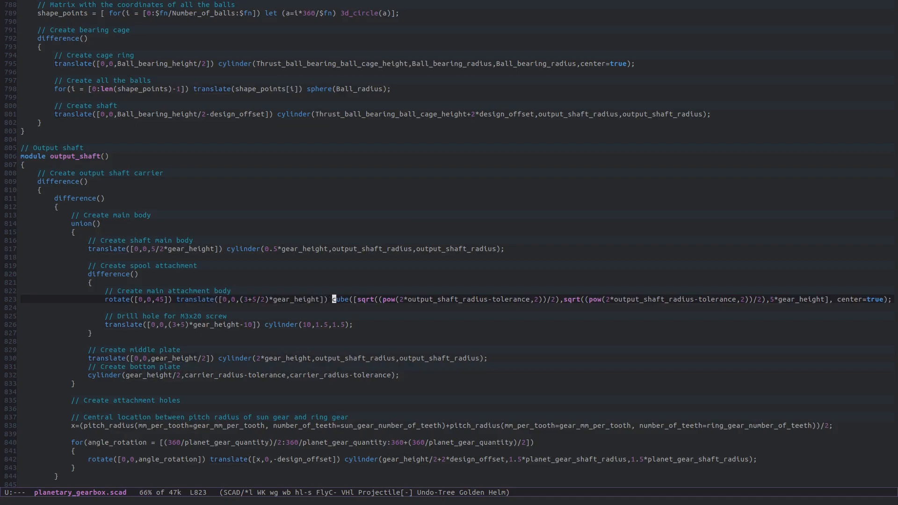
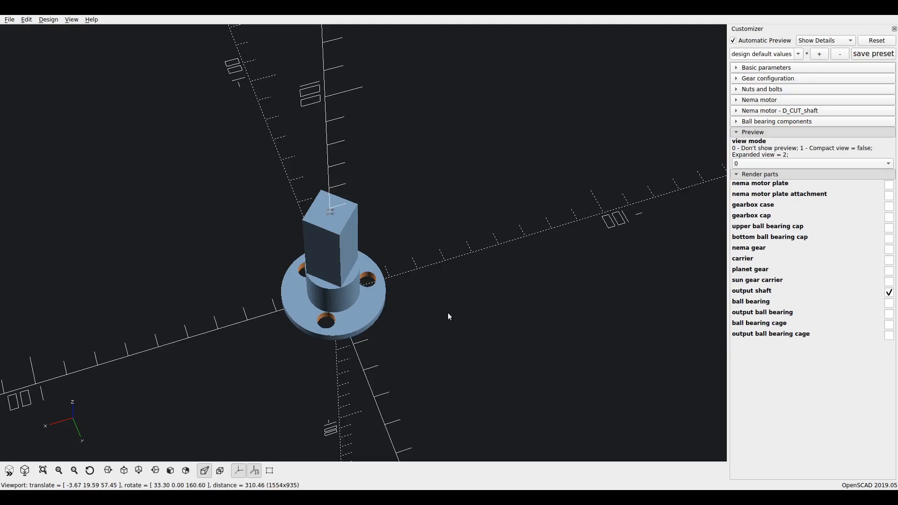
Turn off rendering of the output shaft in OpenSCAD's Customizer and collapse the Render parts section.
left_click(889, 293)
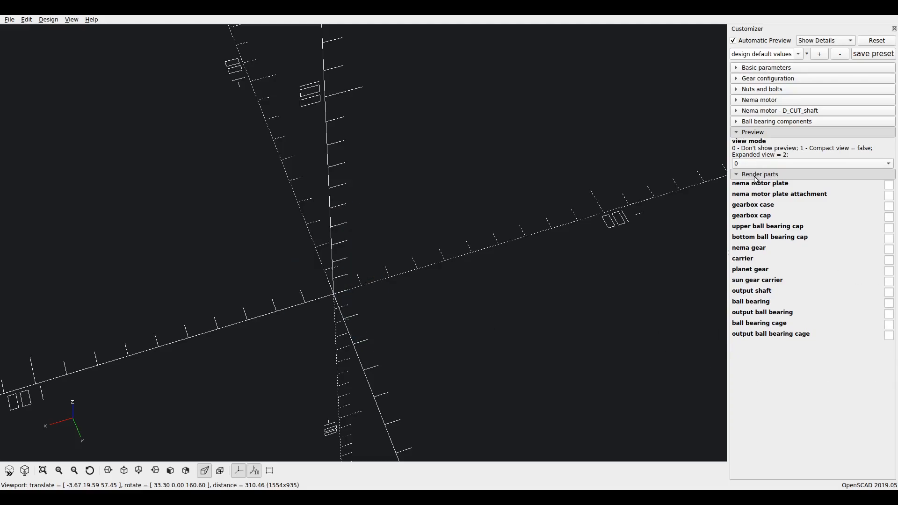
left_click(756, 176)
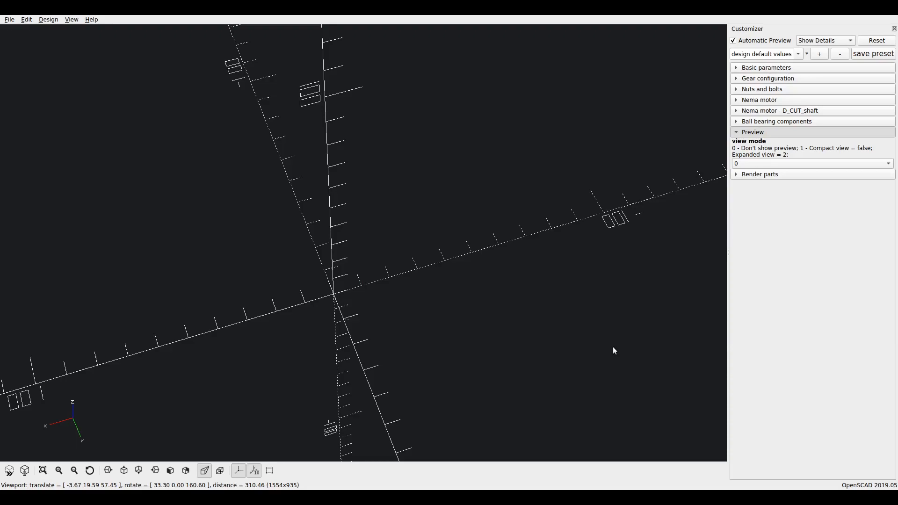